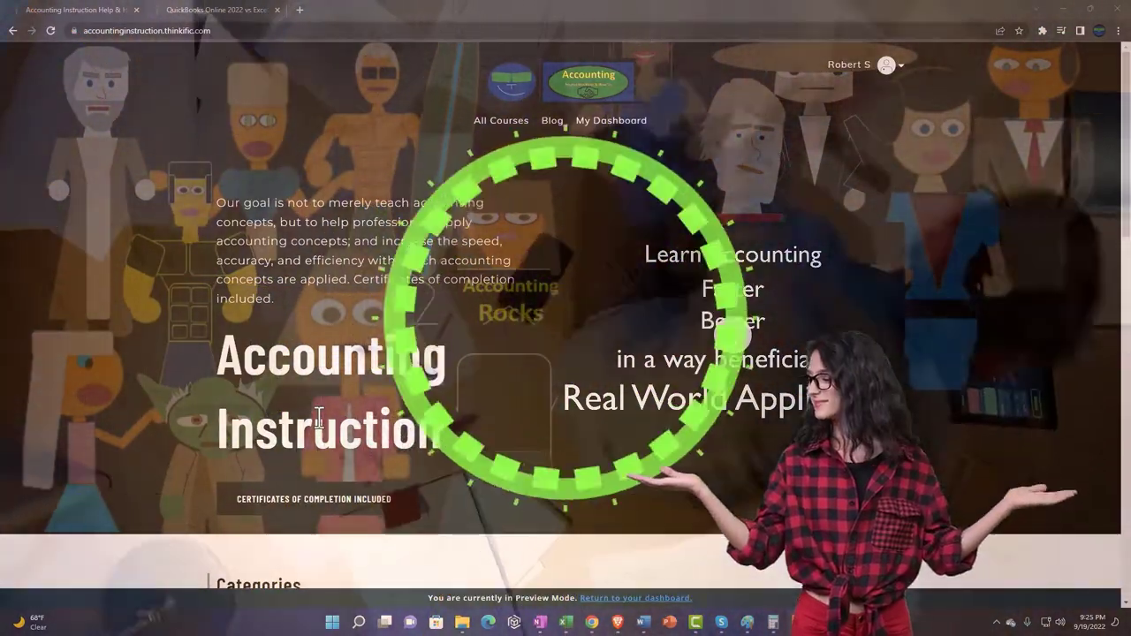
Step: Browse the course categories on the Accounting Instruction website and look at the lesson list of the QuickBooks Online 2022 course
scroll(156, 487, down, 2)
scroll(157, 487, down, 5)
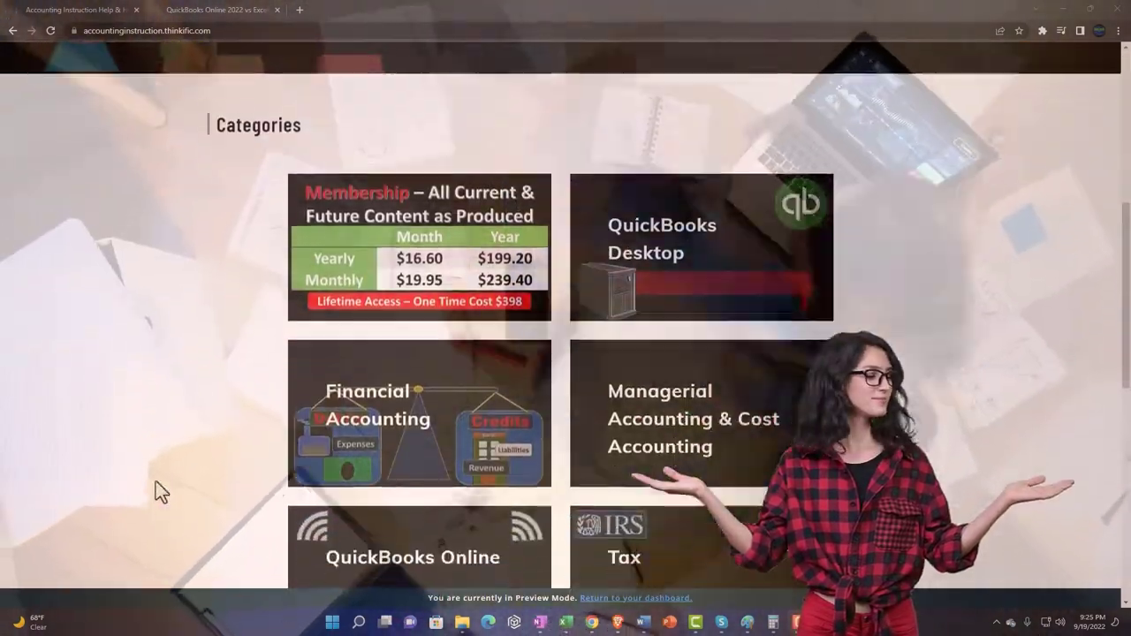
scroll(156, 483, down, 6)
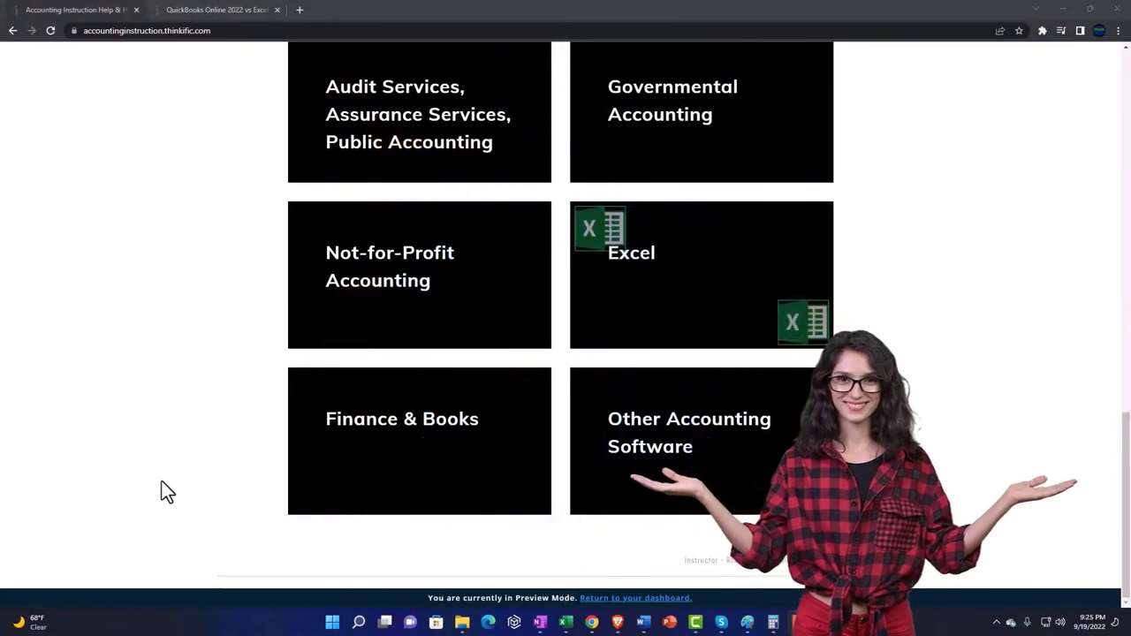
click(202, 9)
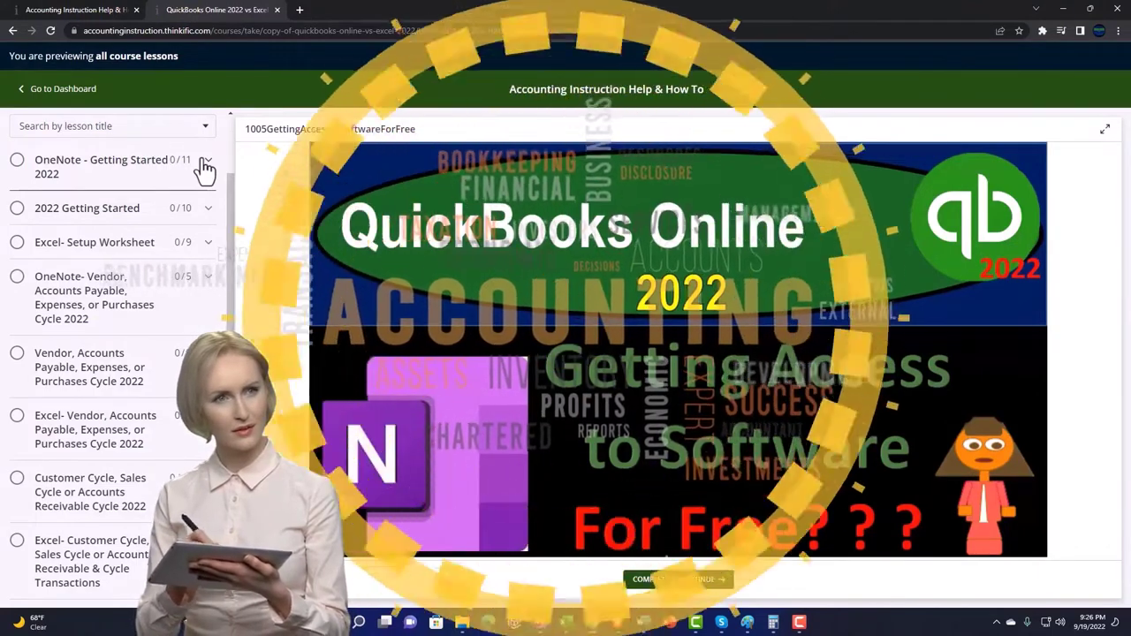
click(205, 164)
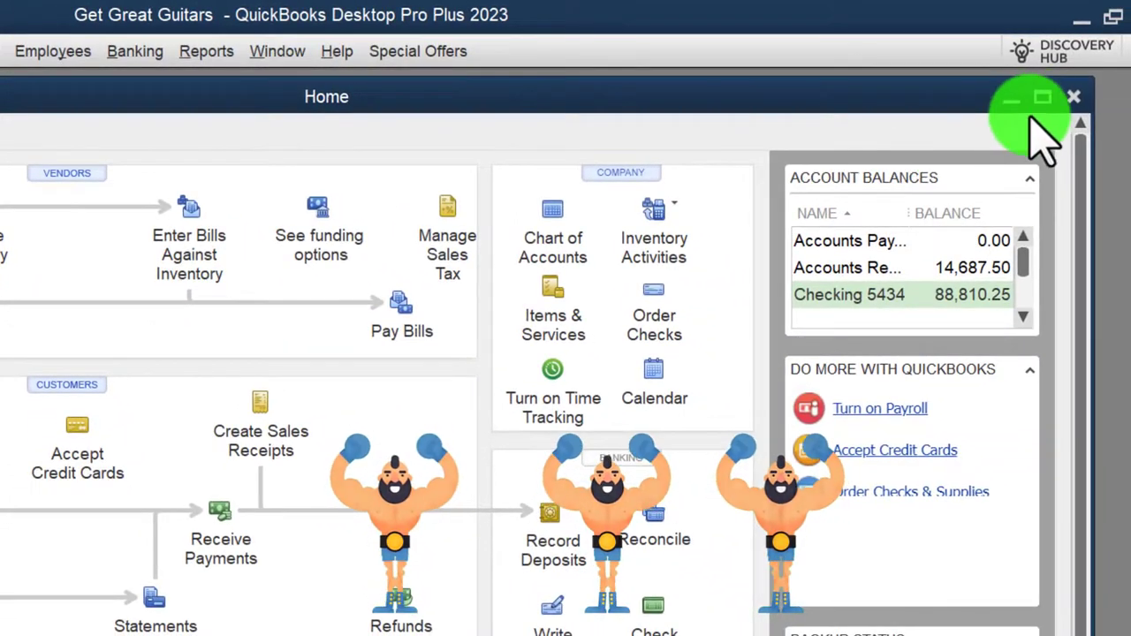
Step: Maximize the Home window in QuickBooks Desktop and check the display settings for the icon bar and open window list
click(1120, 104)
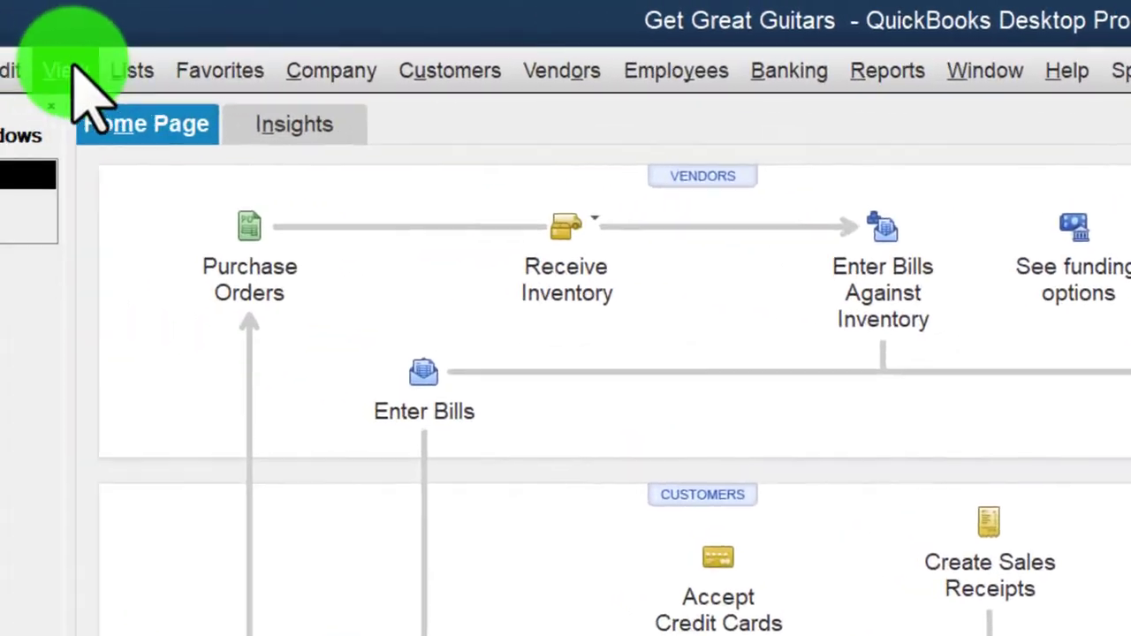
click(184, 75)
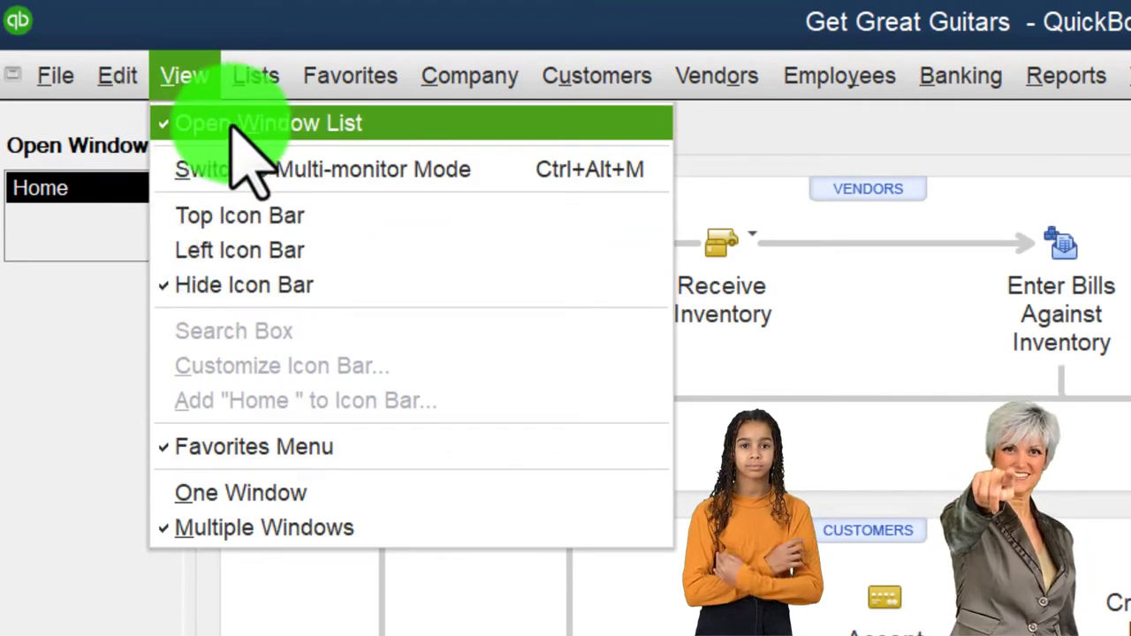
click(89, 349)
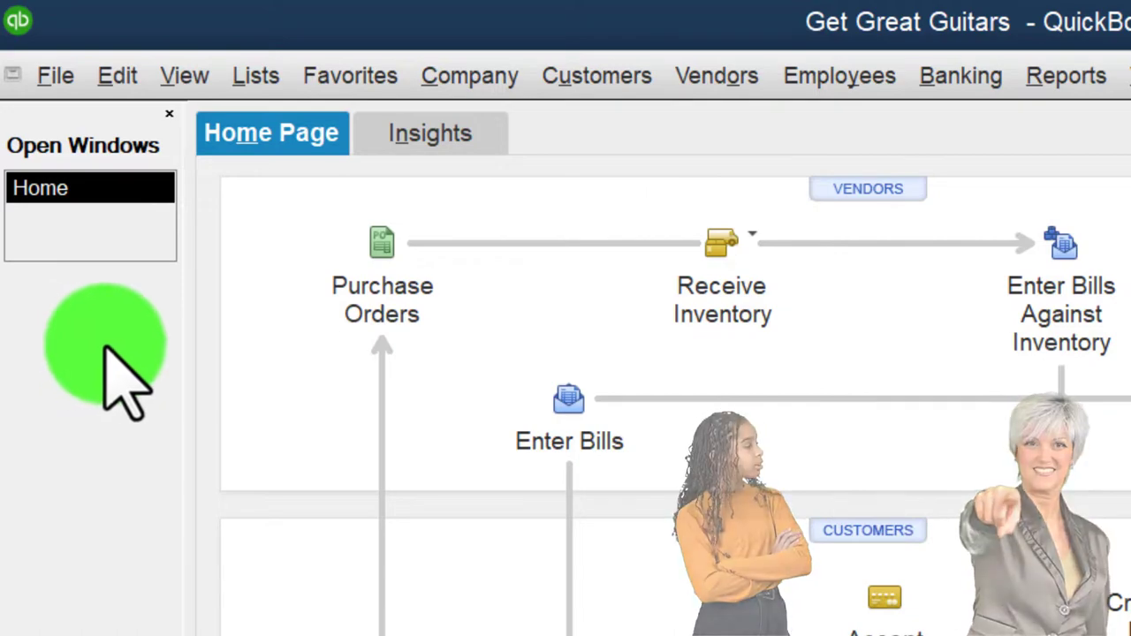
Step: Open the standard Profit & Loss report and set its date range from 01/01/2023 to 12/31/2023
click(1060, 78)
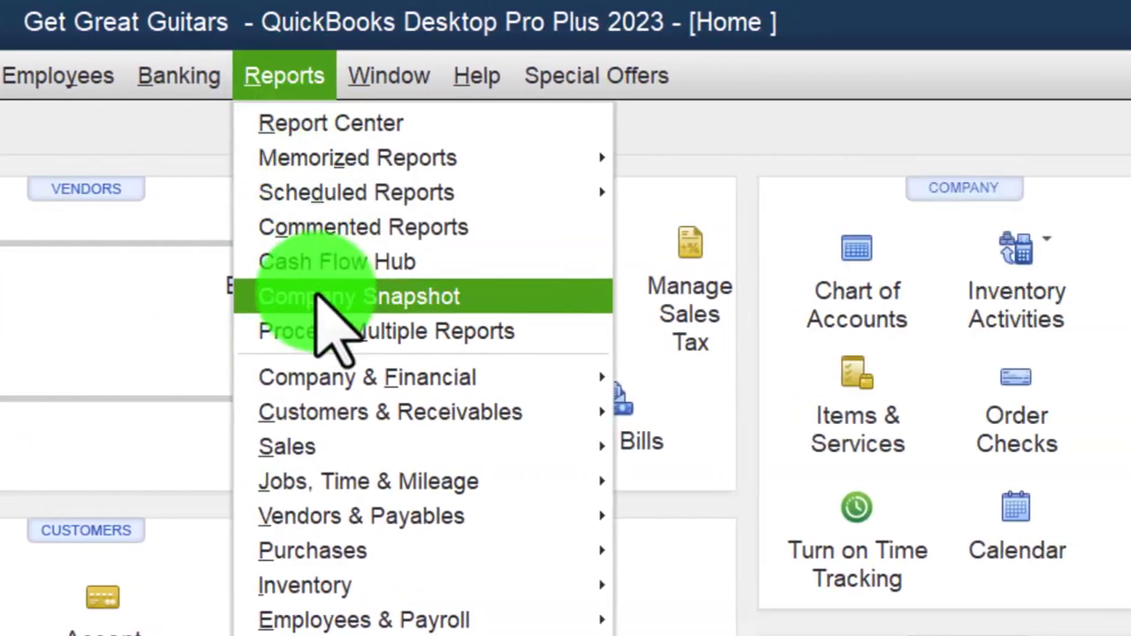
mouse_move(340, 382)
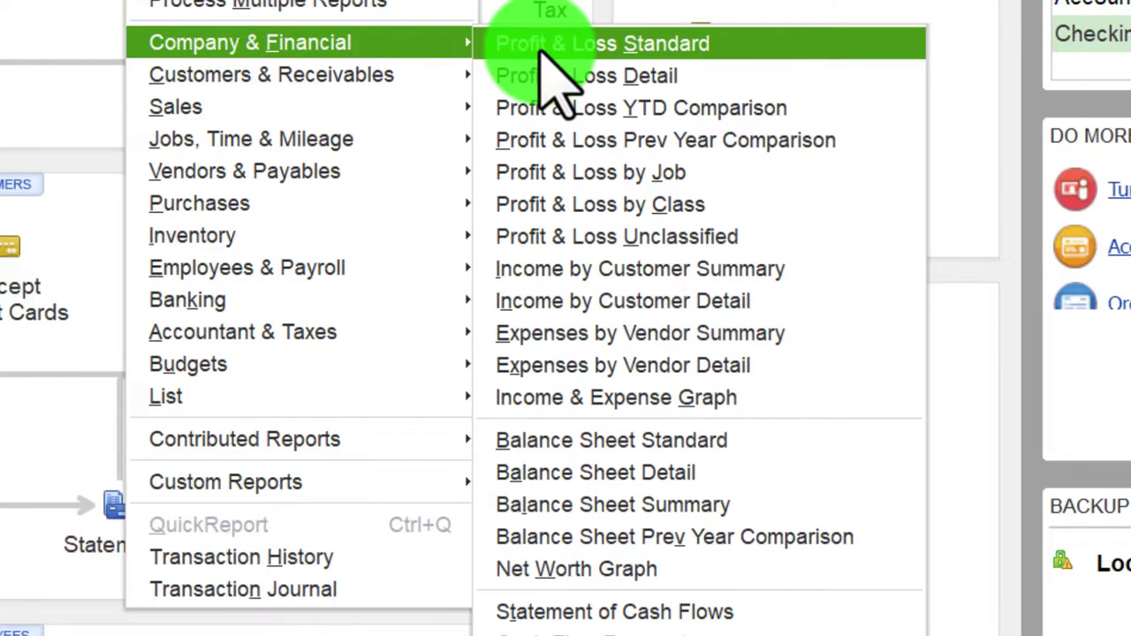
click(697, 378)
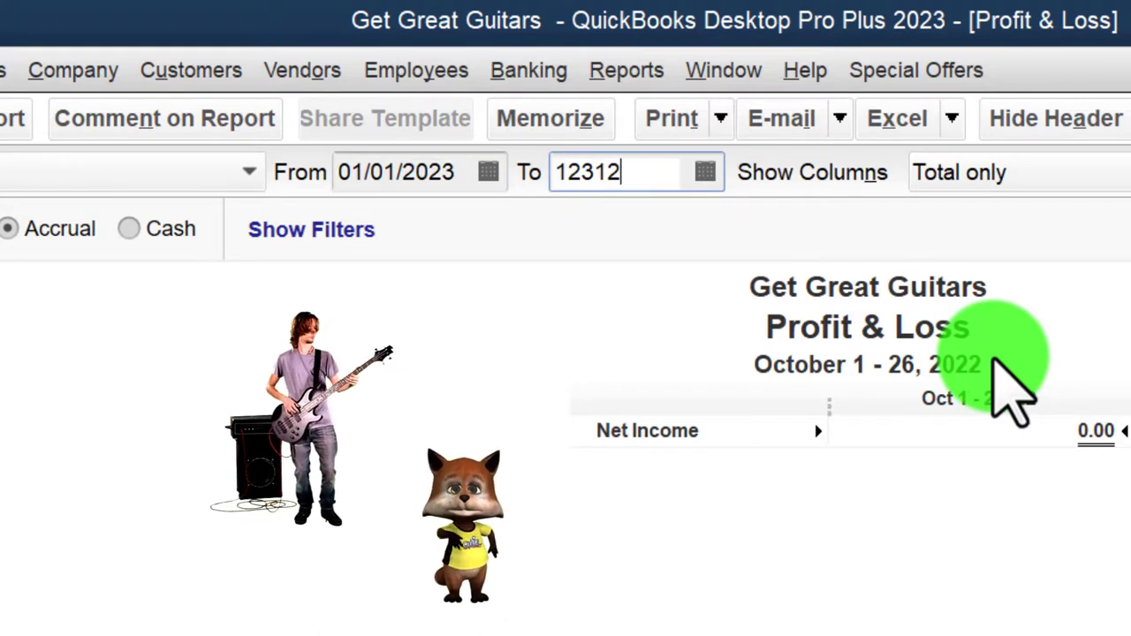
text(123123)
key(Tab)
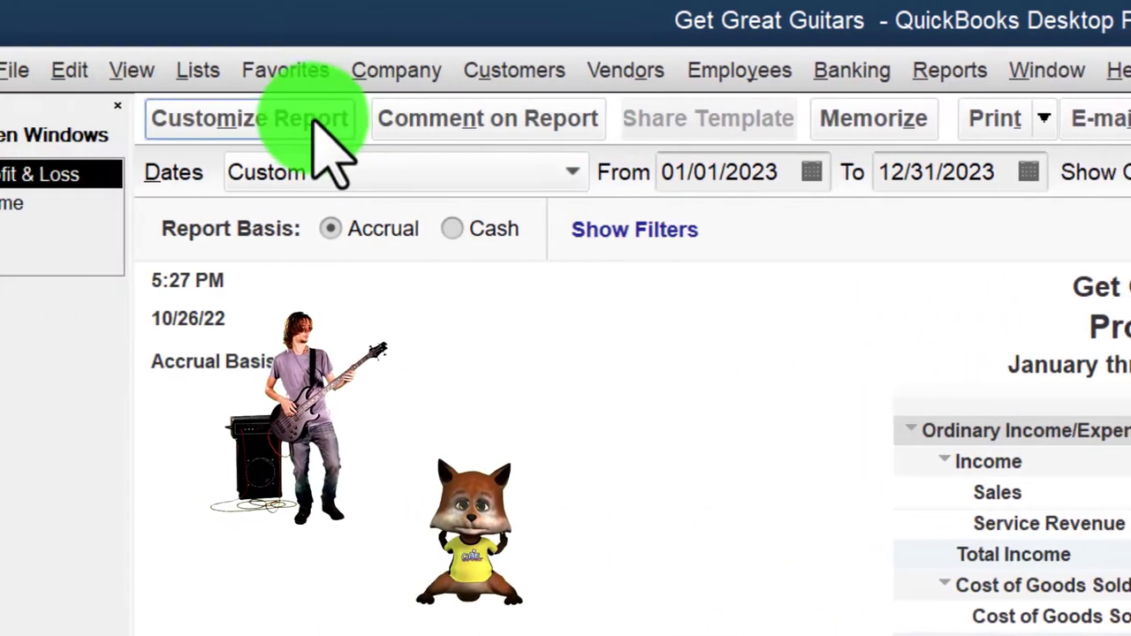
Step: Customize the Profit & Loss report with a larger column label font and apply the change to the related report fonts
click(328, 138)
click(828, 113)
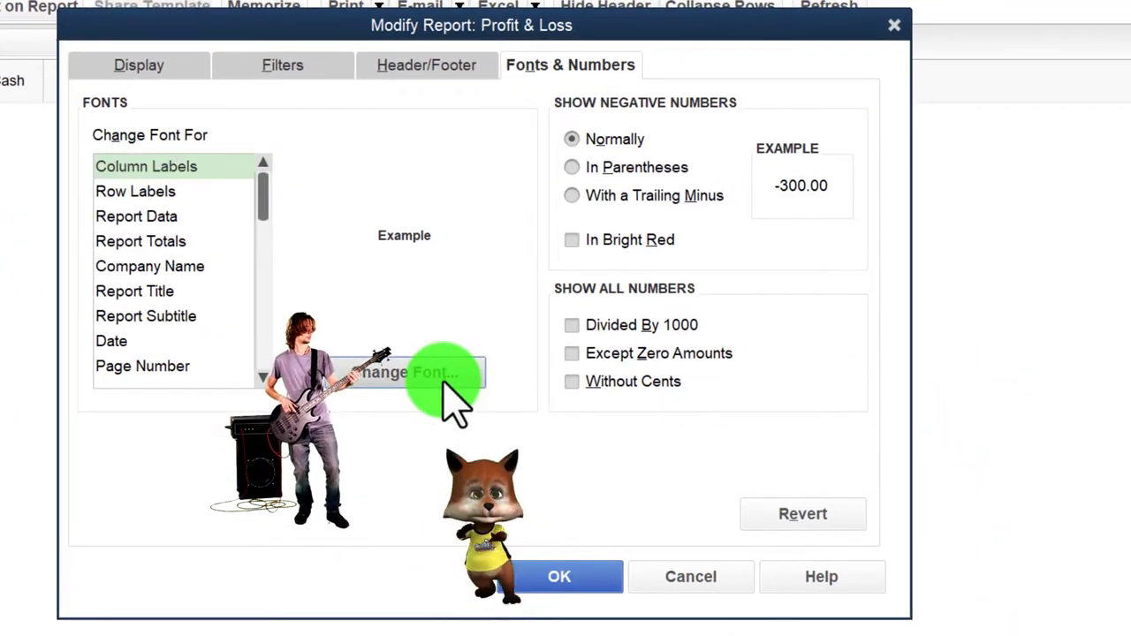
click(444, 375)
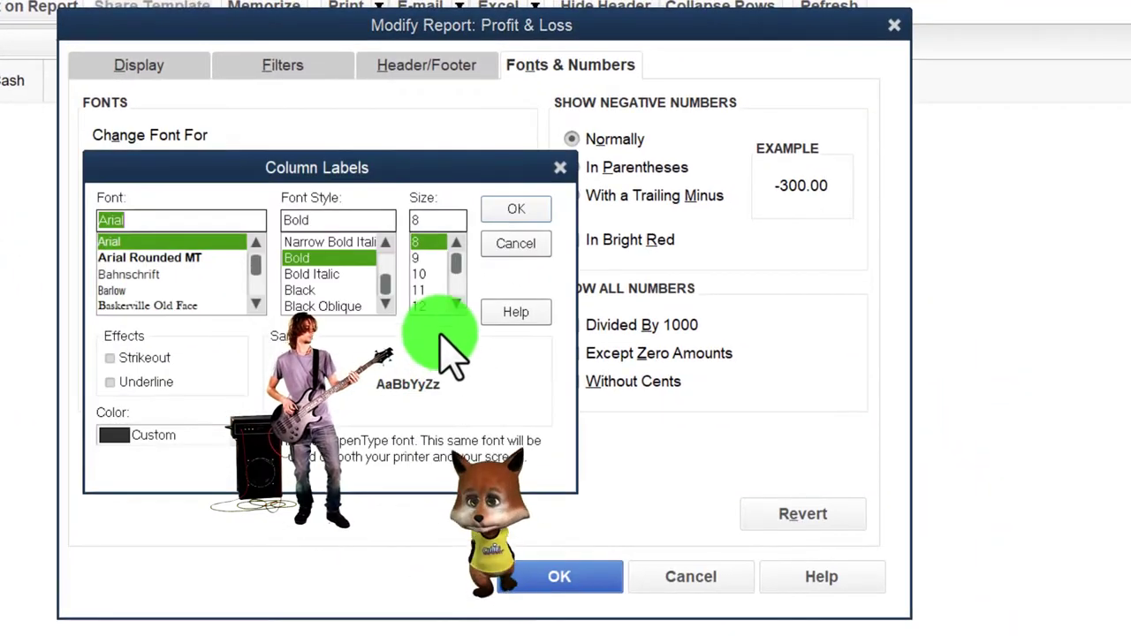
click(516, 212)
click(328, 184)
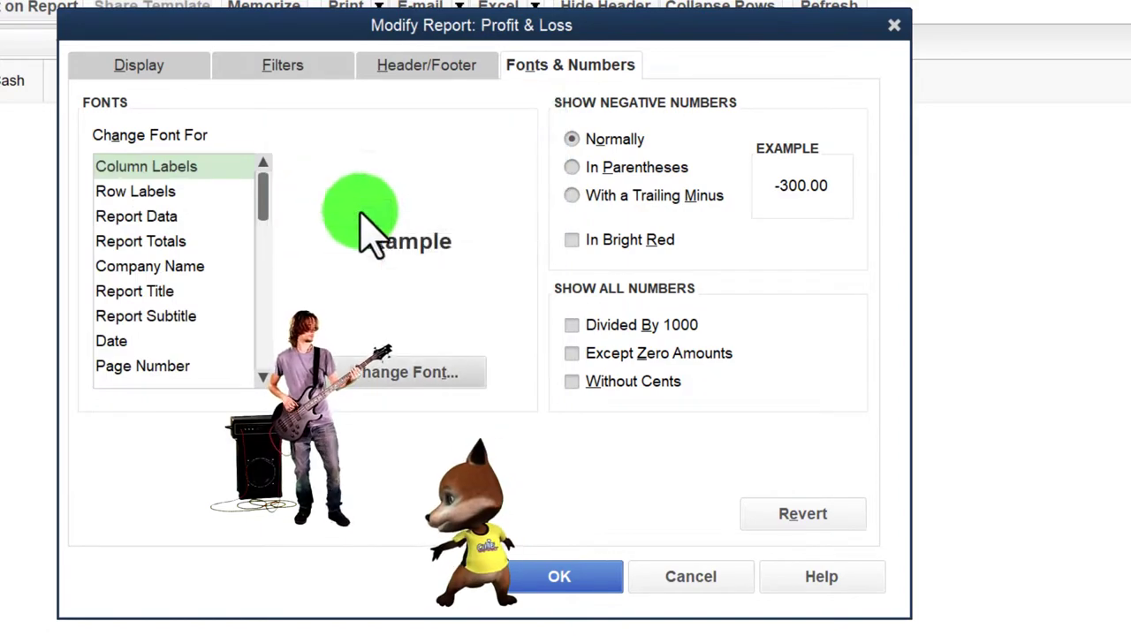
click(549, 579)
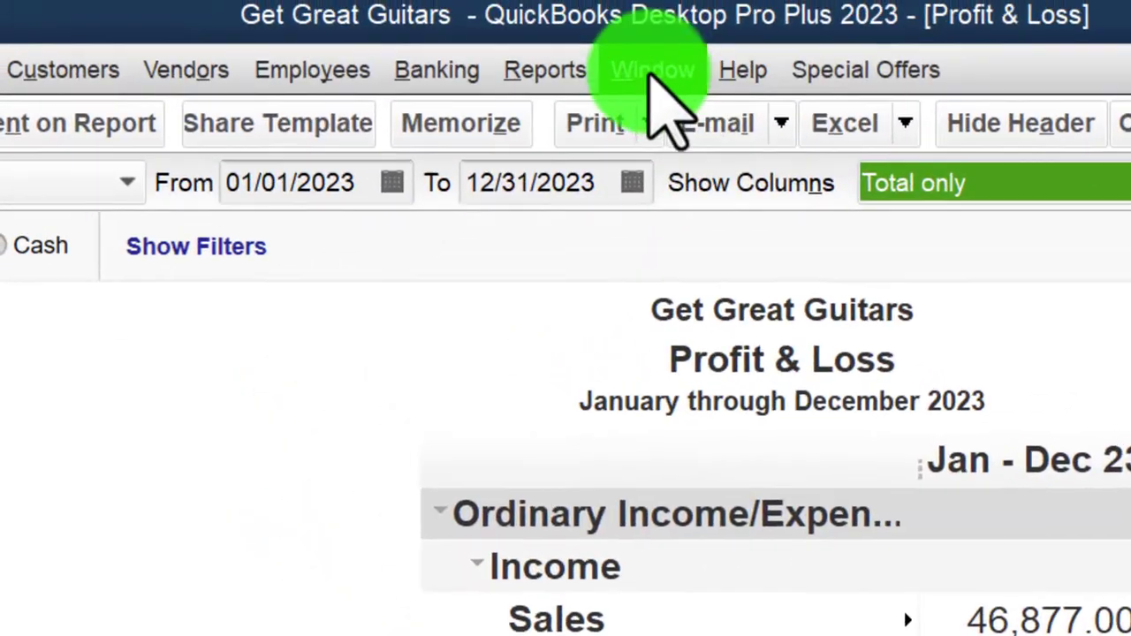
Step: Open the standard Balance Sheet report and customize its date range to run from 01/01/2023 to 12/31/2023
click(434, 20)
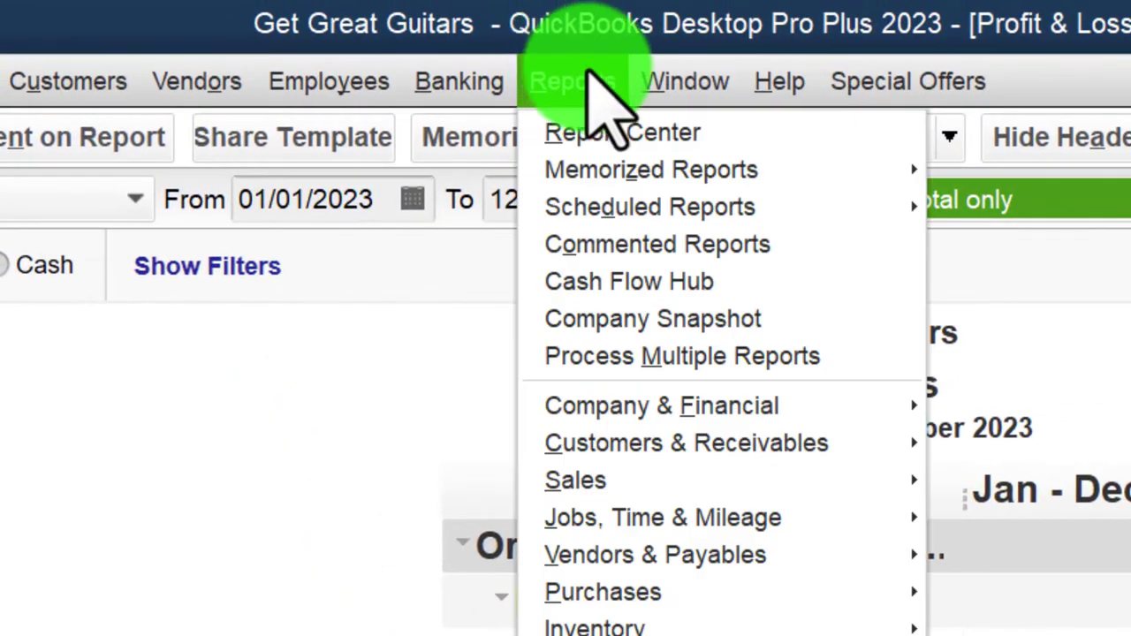
mouse_move(698, 409)
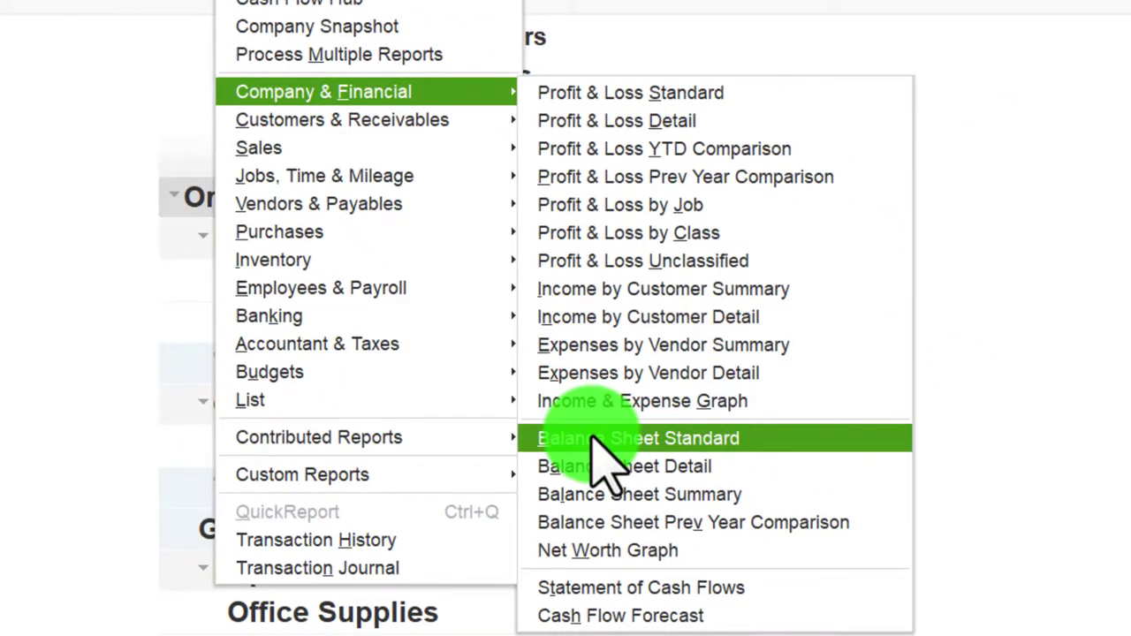
click(601, 451)
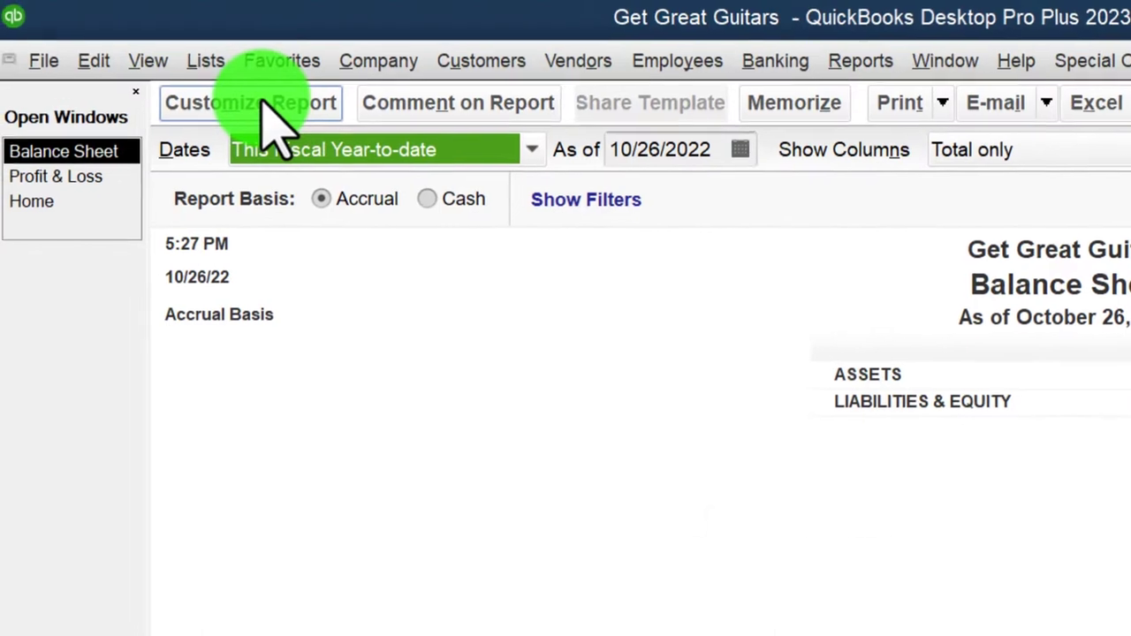
click(264, 102)
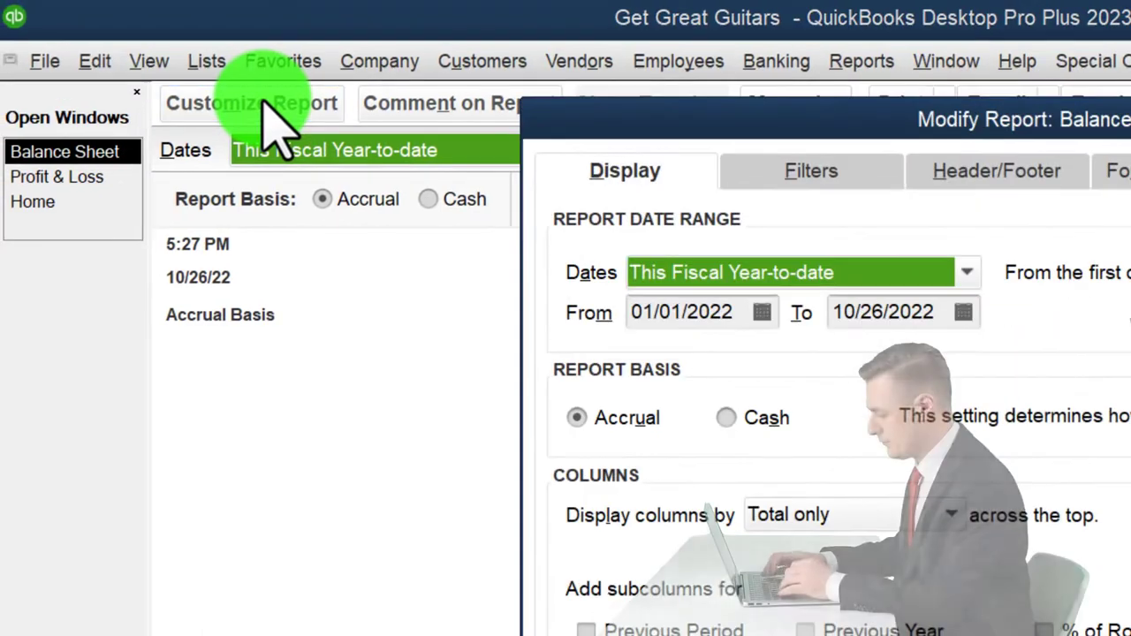
key(Tab)
text(0)
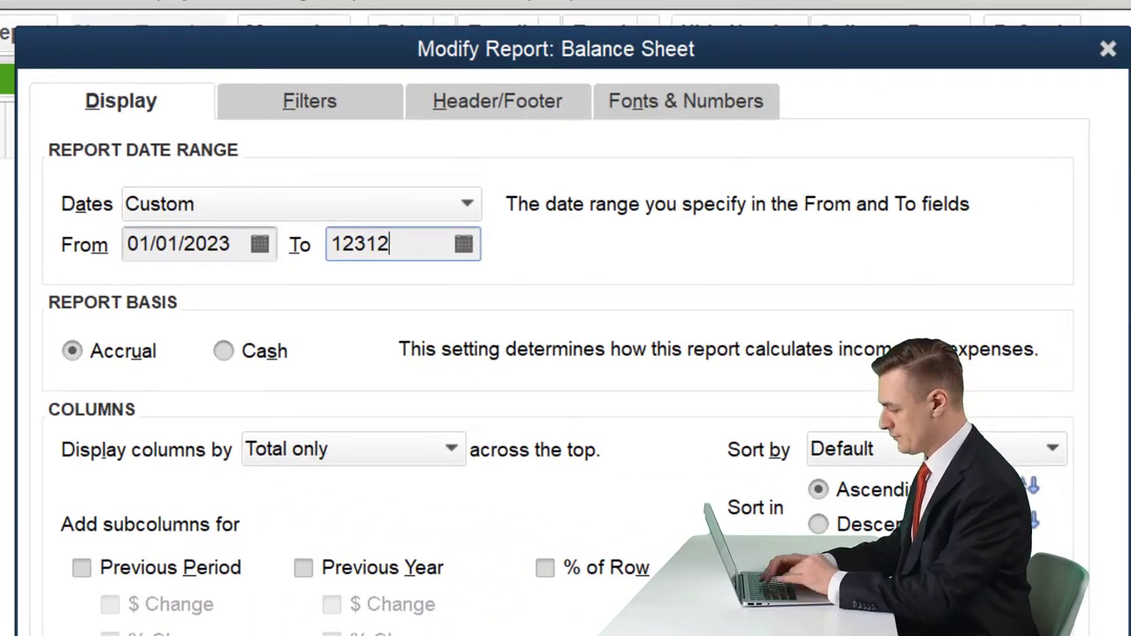
Step: Set the Balance Sheet's column label font size to 14, extend it to the related fonts and apply the report changes
click(658, 104)
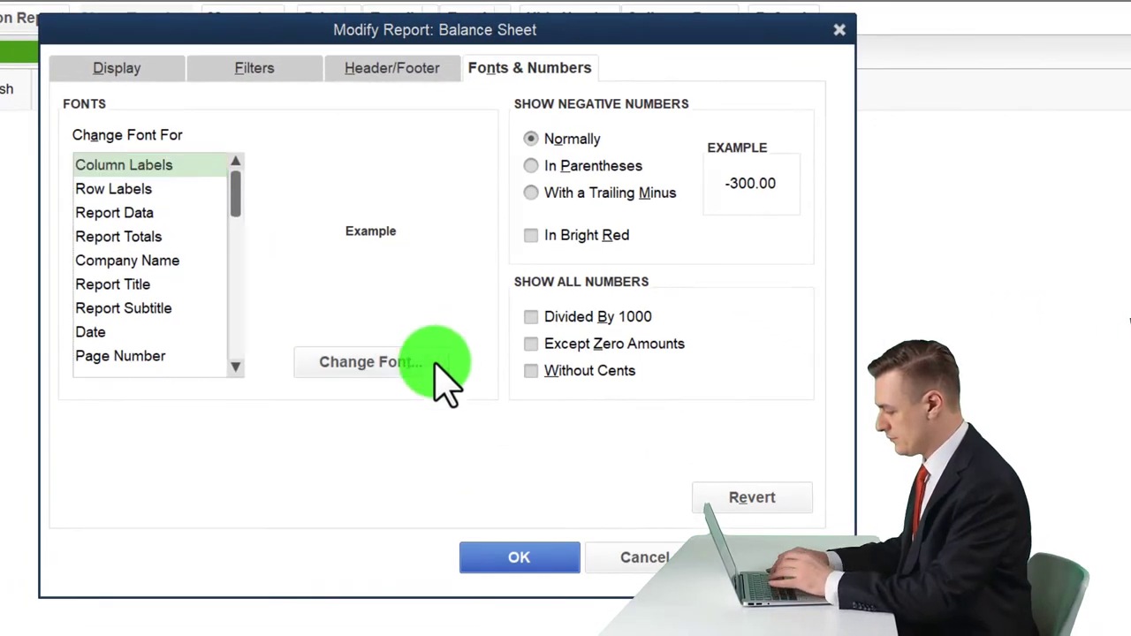
click(435, 362)
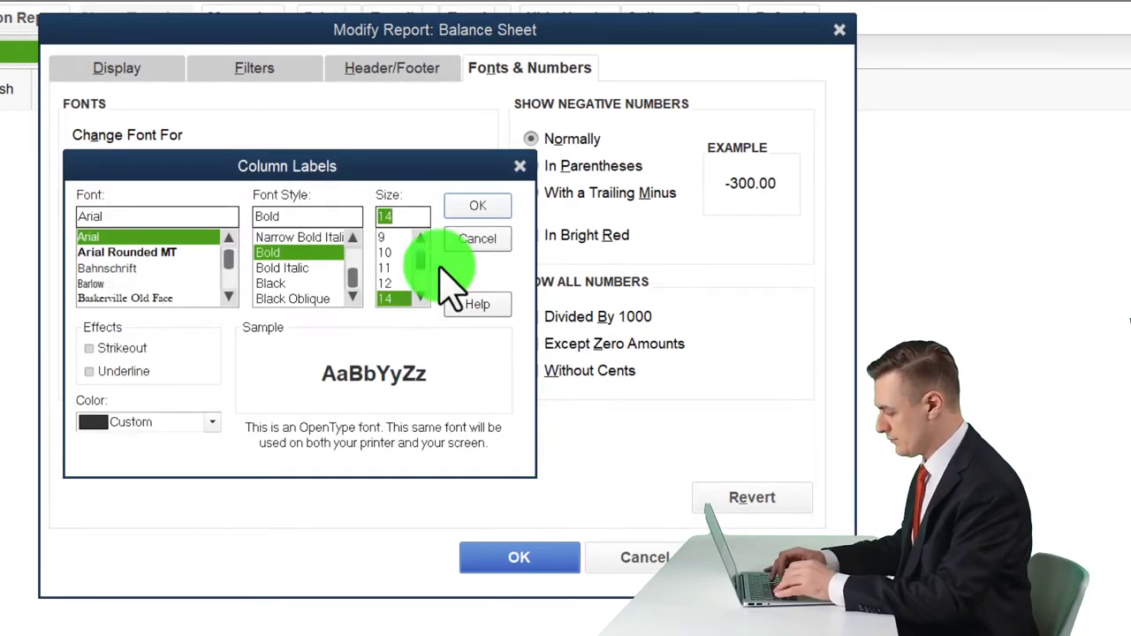
click(477, 207)
click(303, 205)
click(535, 549)
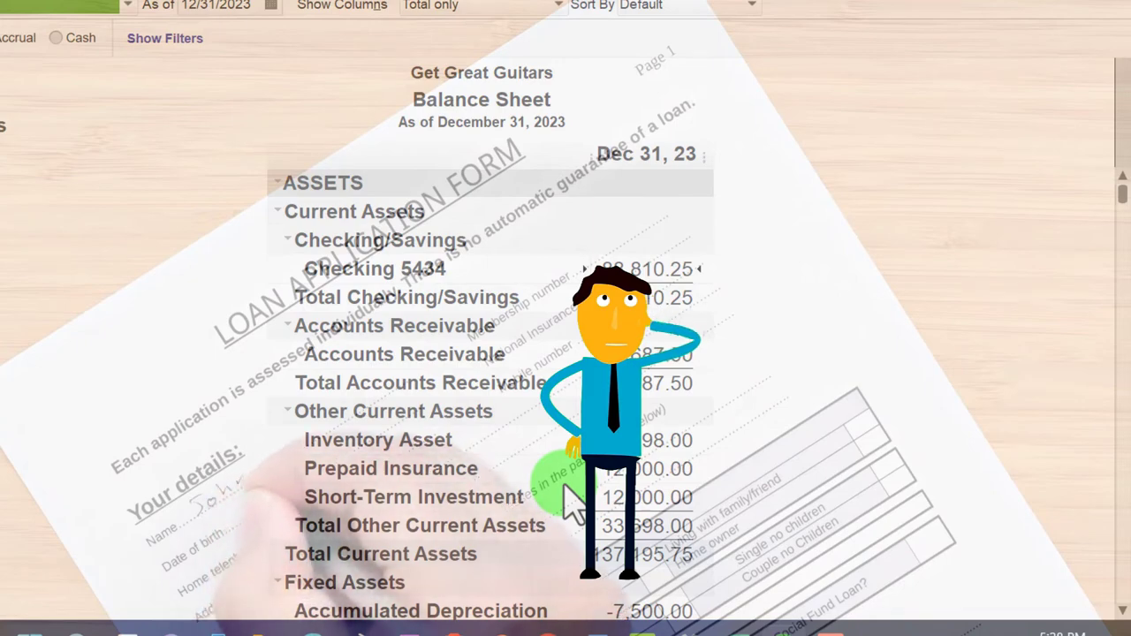
Step: Review the balance sheet from assets through liabilities and equity, including the Loan Payable line
scroll(570, 504, down, 10)
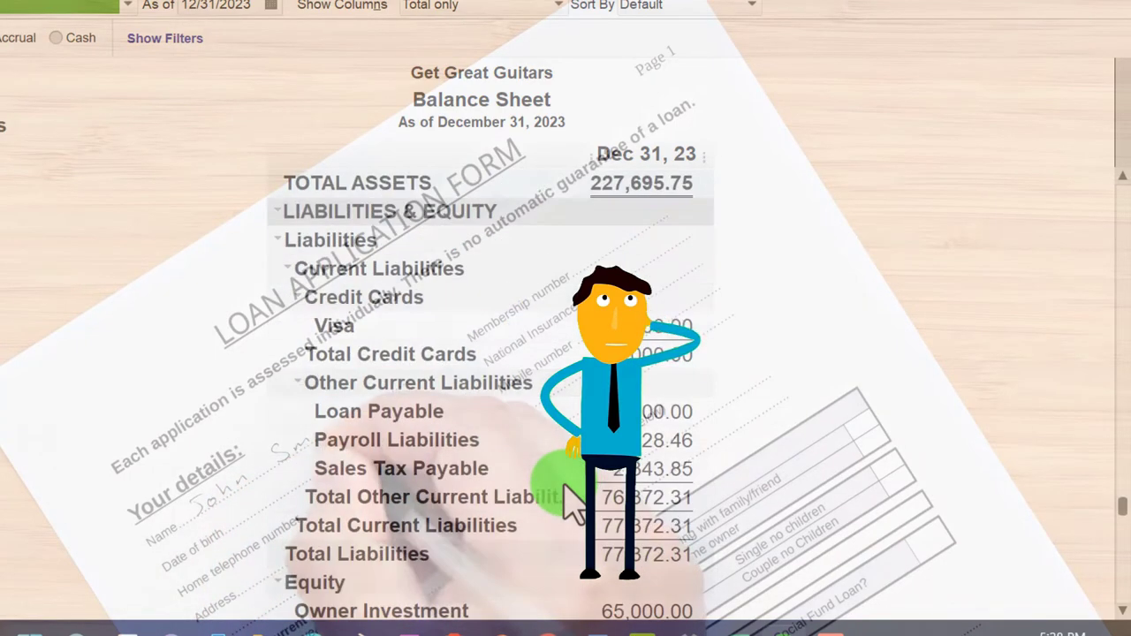
scroll(569, 504, down, 3)
scroll(570, 504, down, 2)
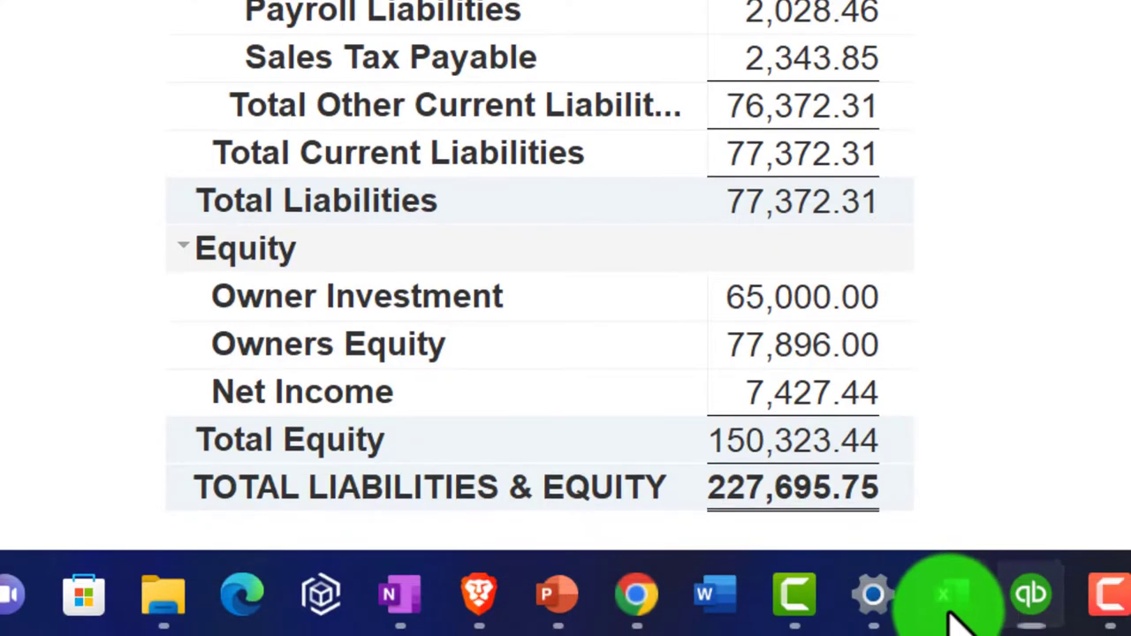
Step: Switch to the Amortization Table workbook in Excel, check the loan's term in years, and return to the QuickBooks balance sheet
click(951, 599)
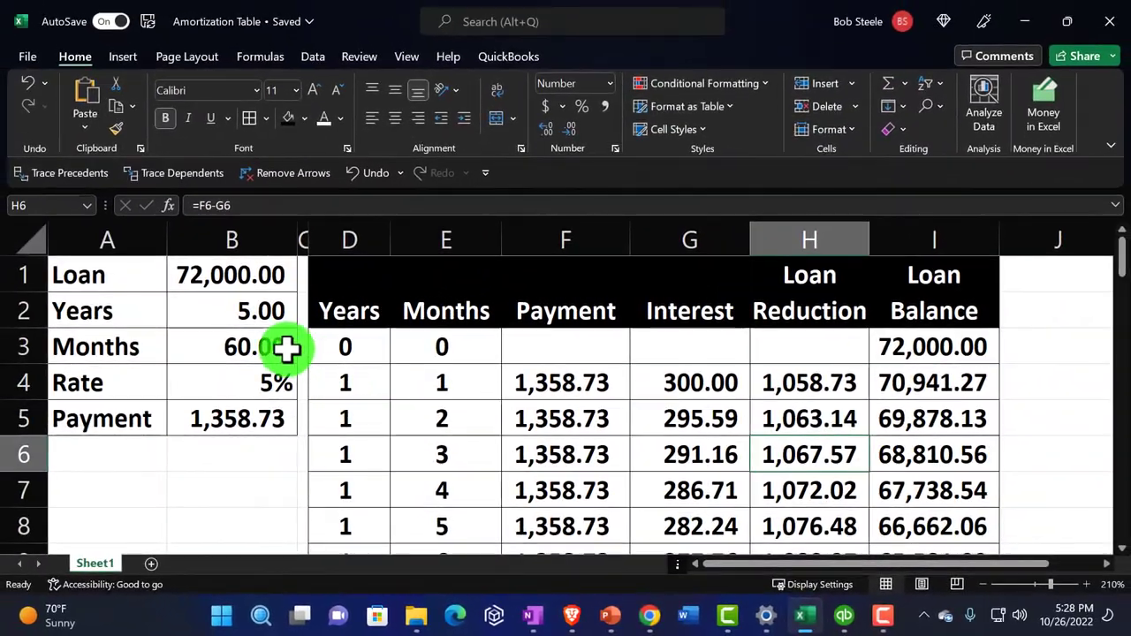
click(247, 314)
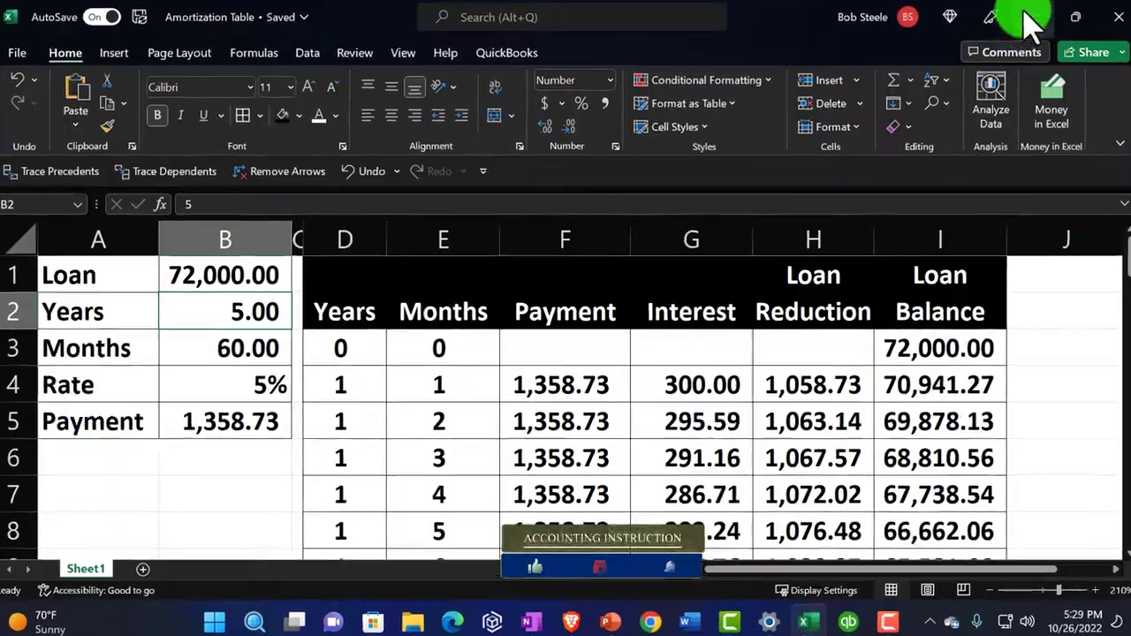
click(1025, 19)
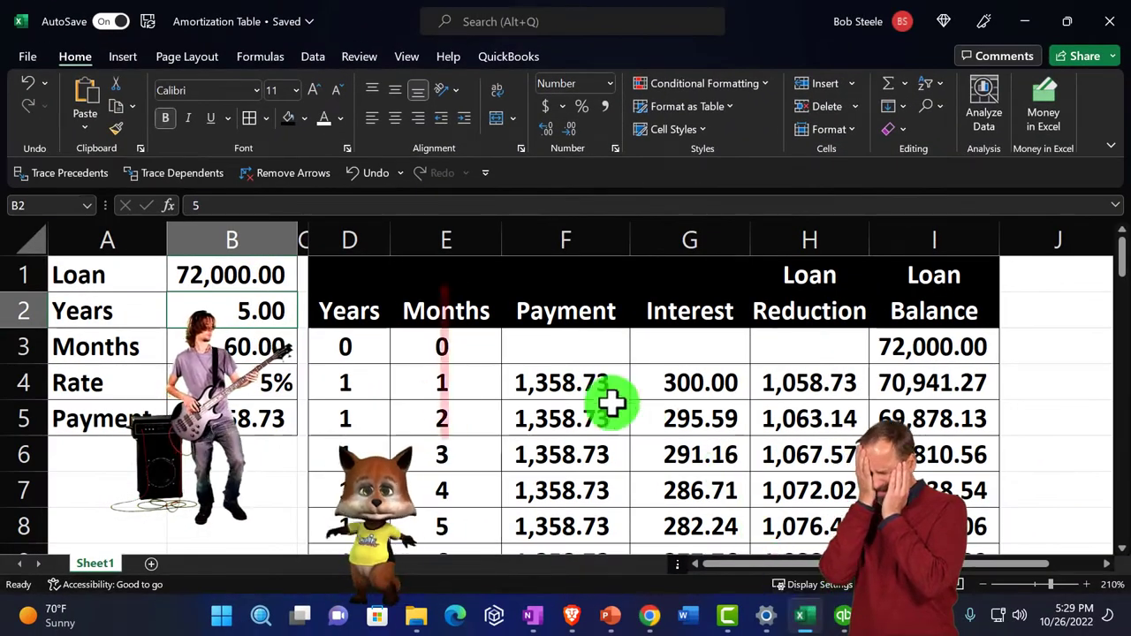
Step: Examine how the first loan payments in the amortization table divide into interest and loan reduction
click(565, 386)
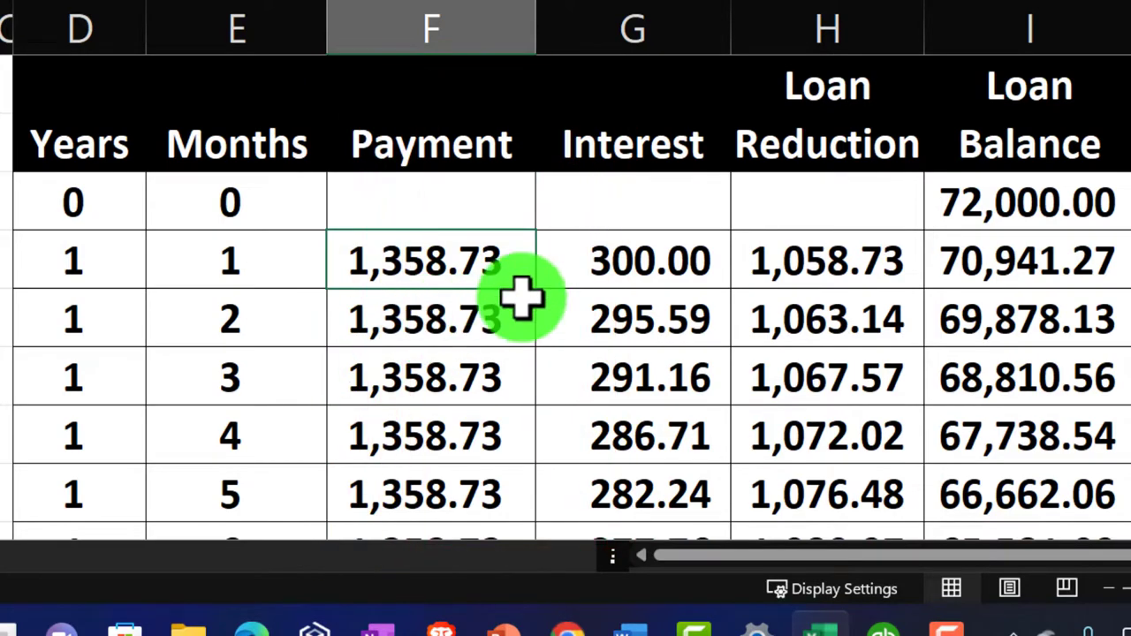
click(601, 258)
click(837, 247)
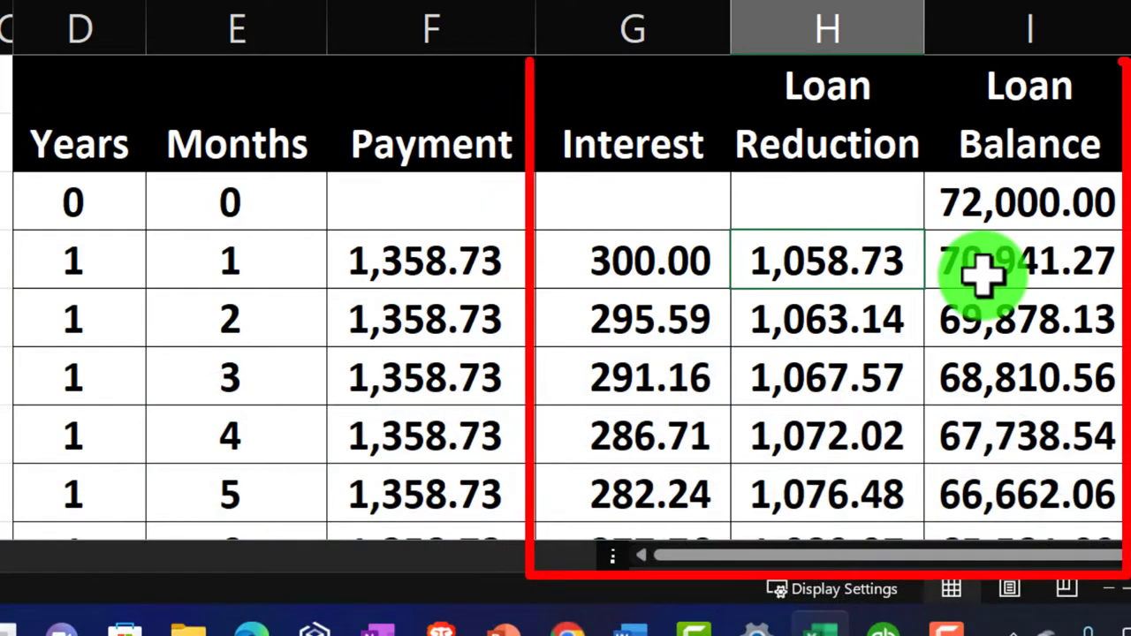
click(688, 329)
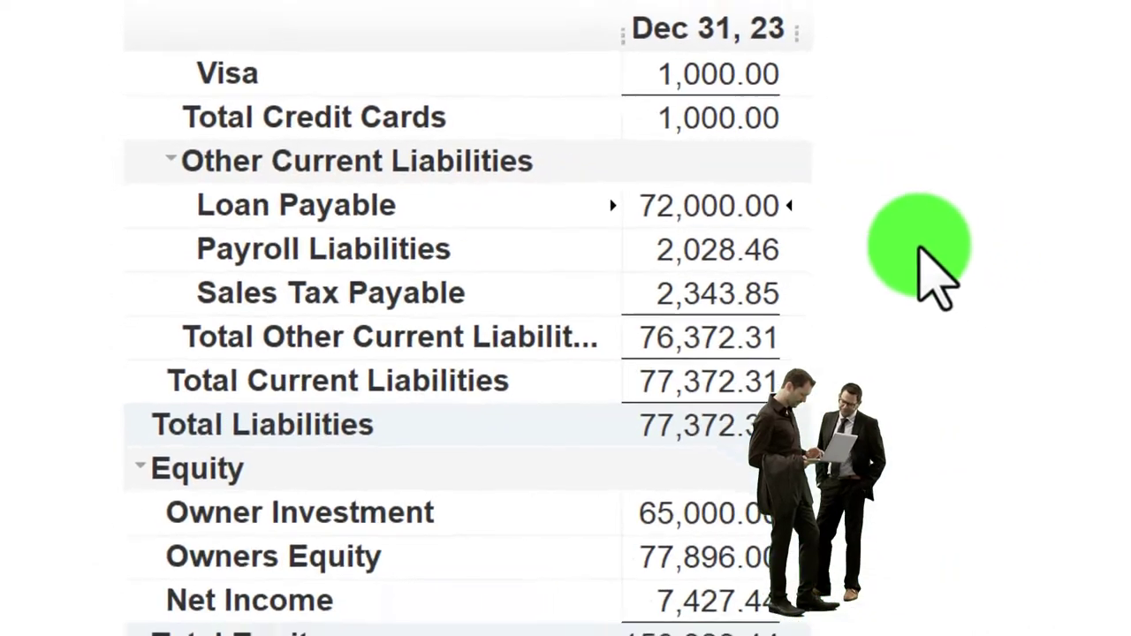
Step: Select the interest amounts for months 1 to 3 in the amortization table and compare the table with the QuickBooks balance sheet
click(696, 629)
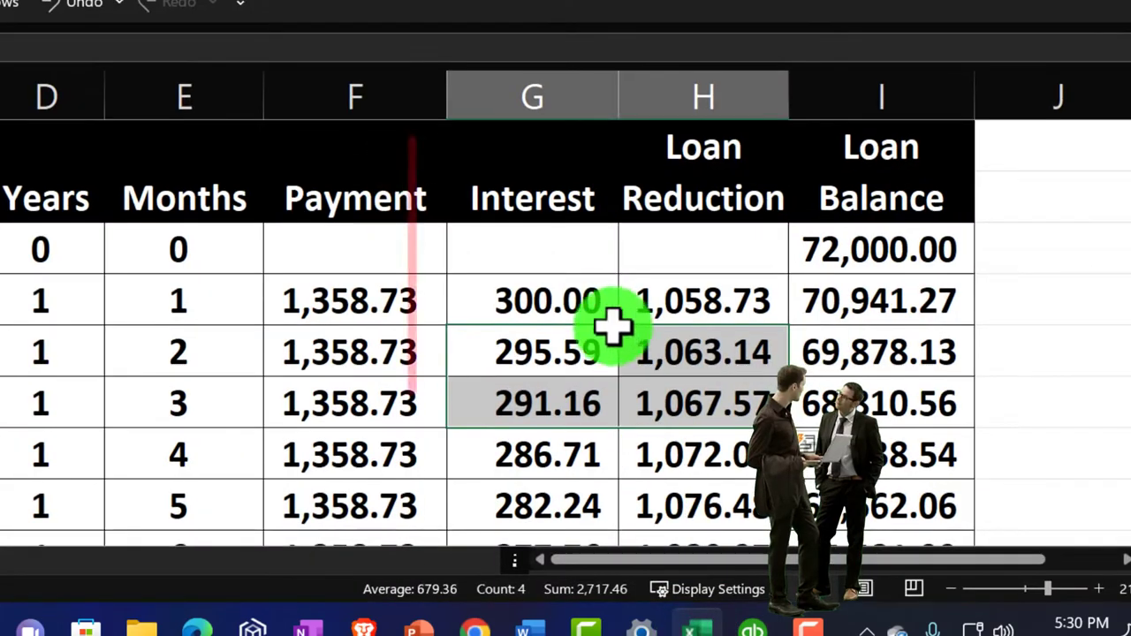
drag(572, 301, 568, 422)
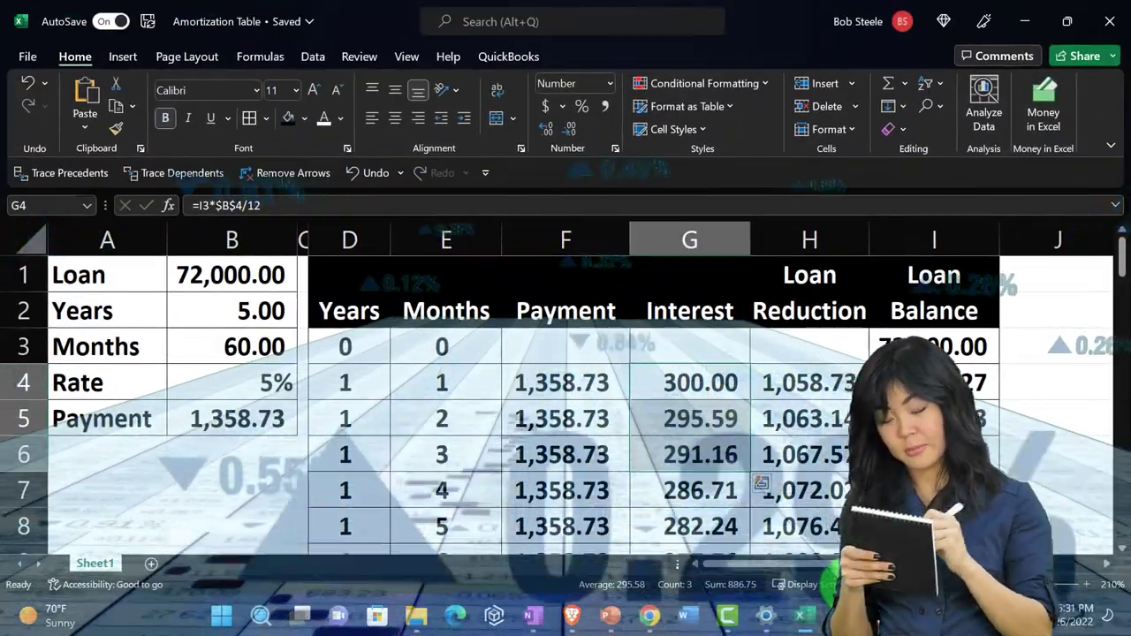
click(814, 618)
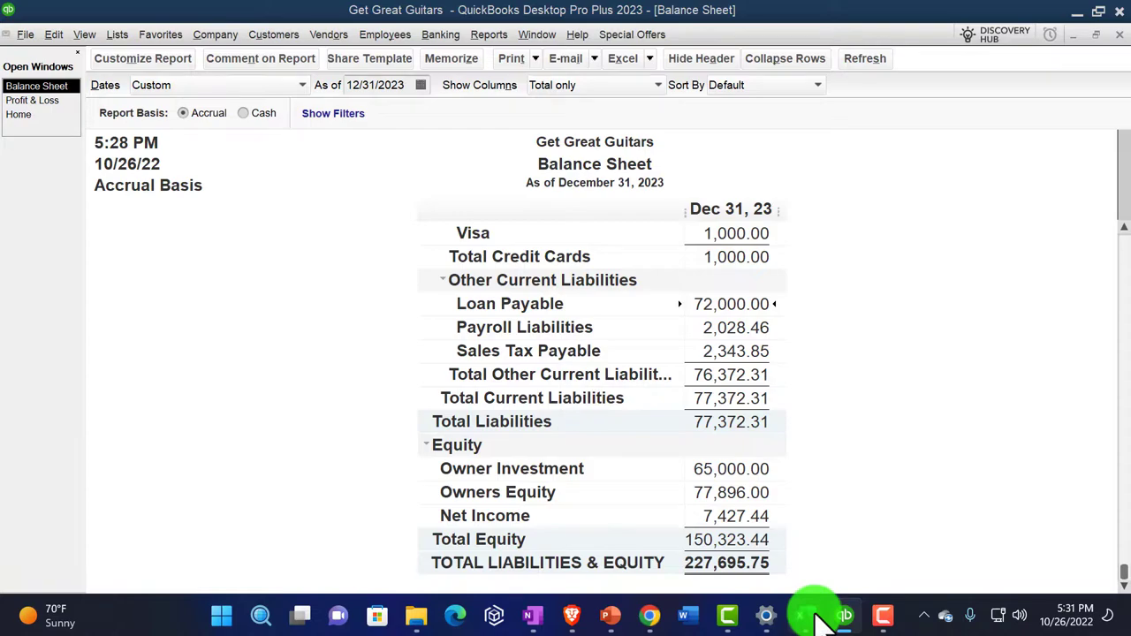
click(818, 616)
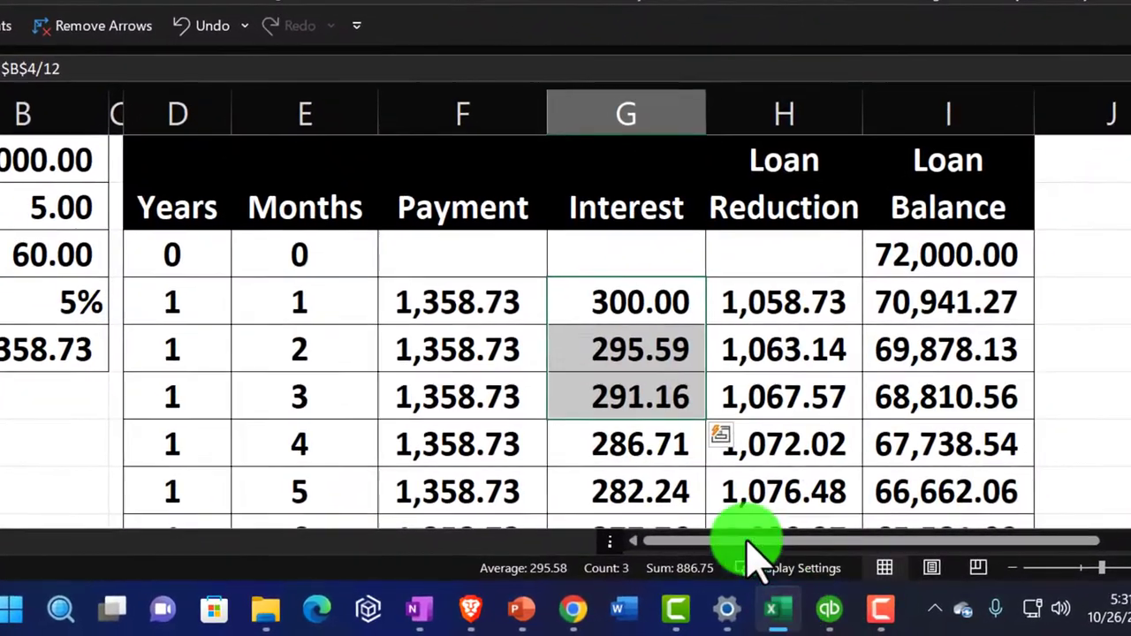
Step: Fill the month 1 row of the amortization table light green, from Months through Loan Balance
drag(186, 298, 934, 298)
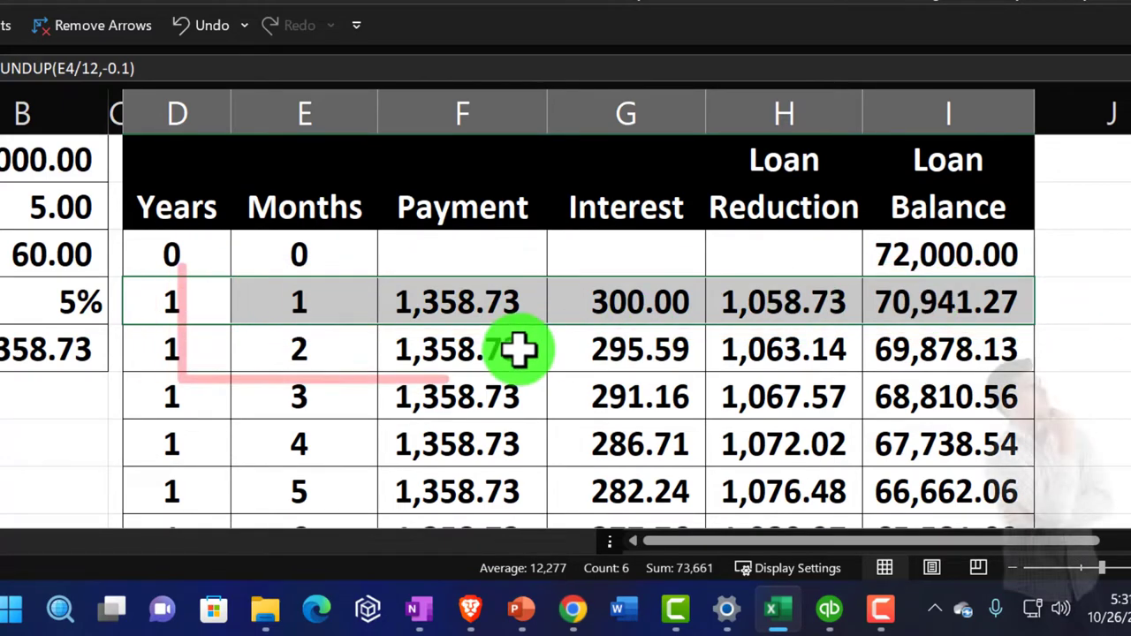
drag(187, 352, 961, 349)
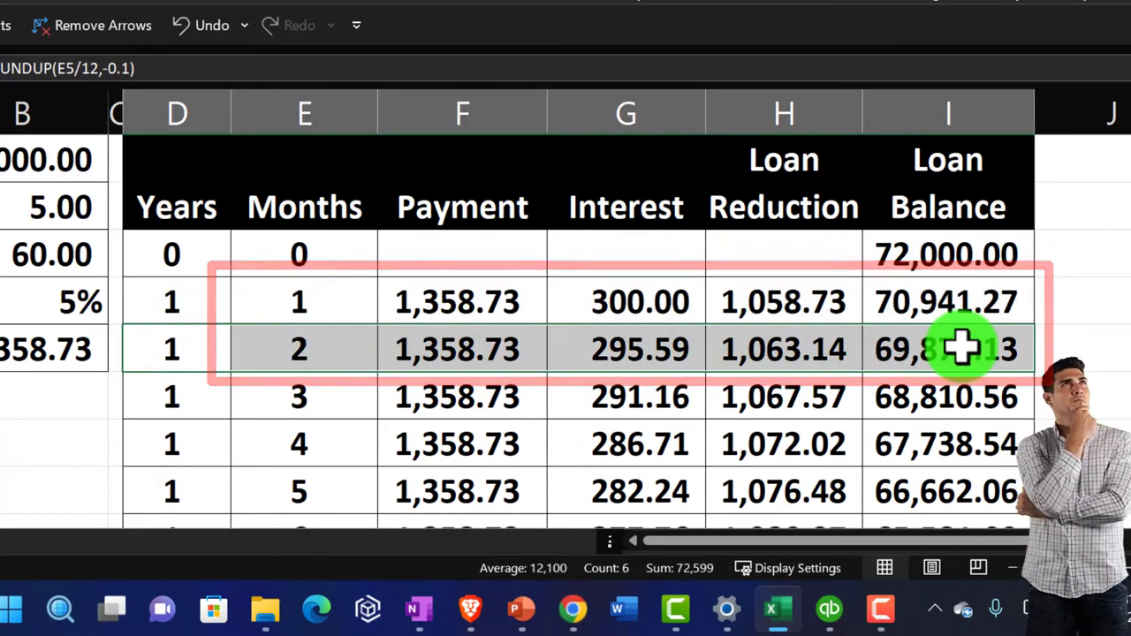
drag(312, 299, 870, 295)
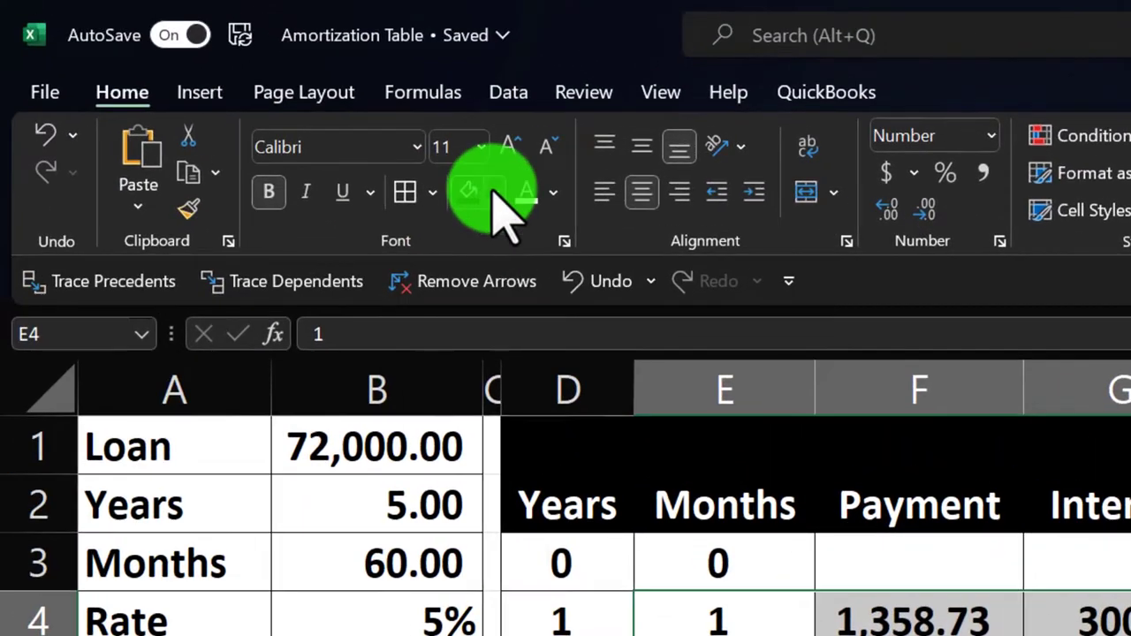
click(496, 192)
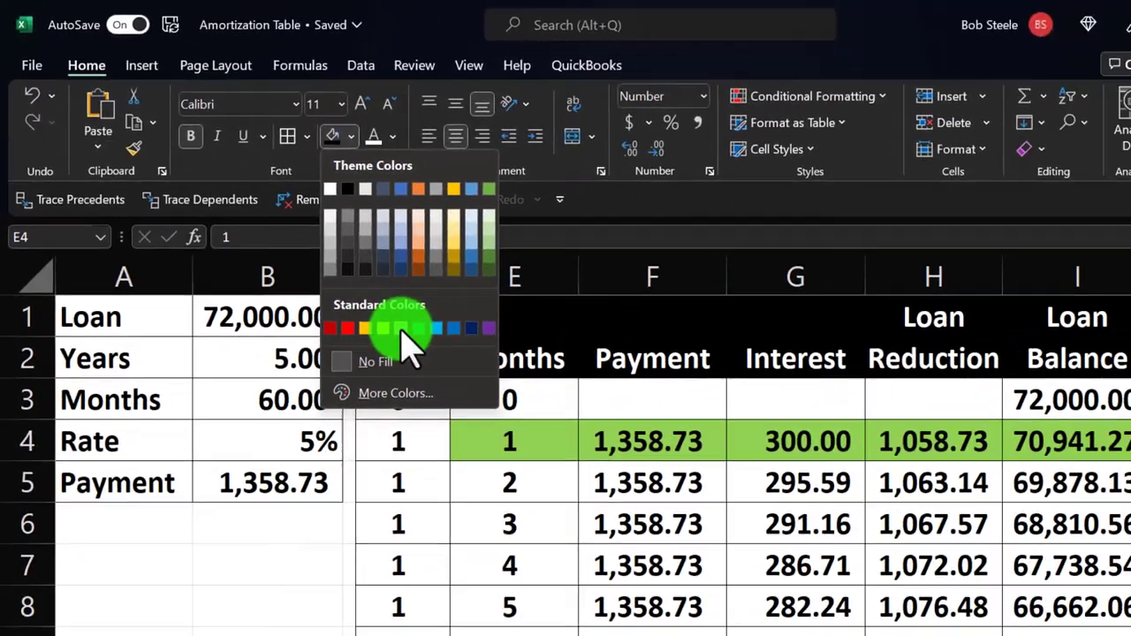
click(400, 330)
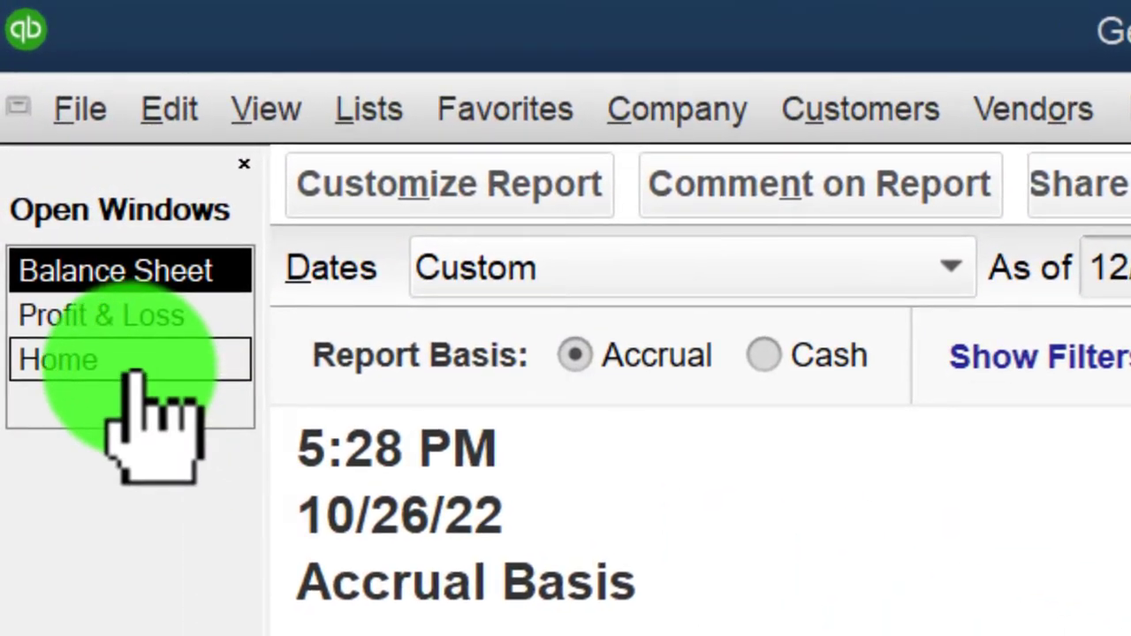
Step: Switch to QuickBooks and write a new check from Checking 5434 to Chase for 1,358.73
click(119, 360)
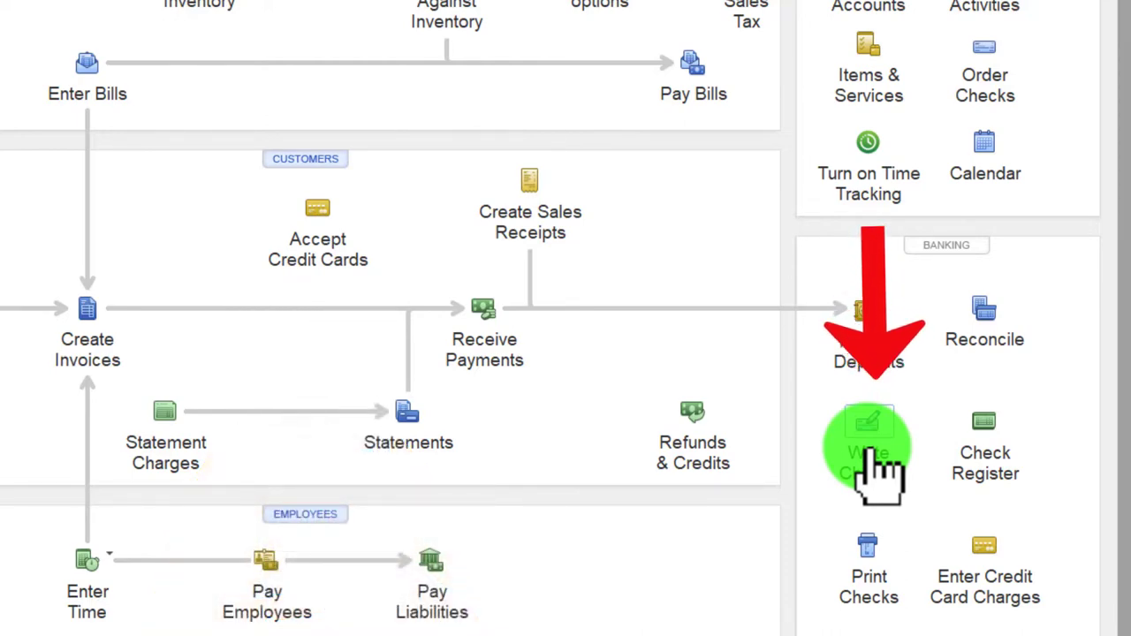
click(870, 468)
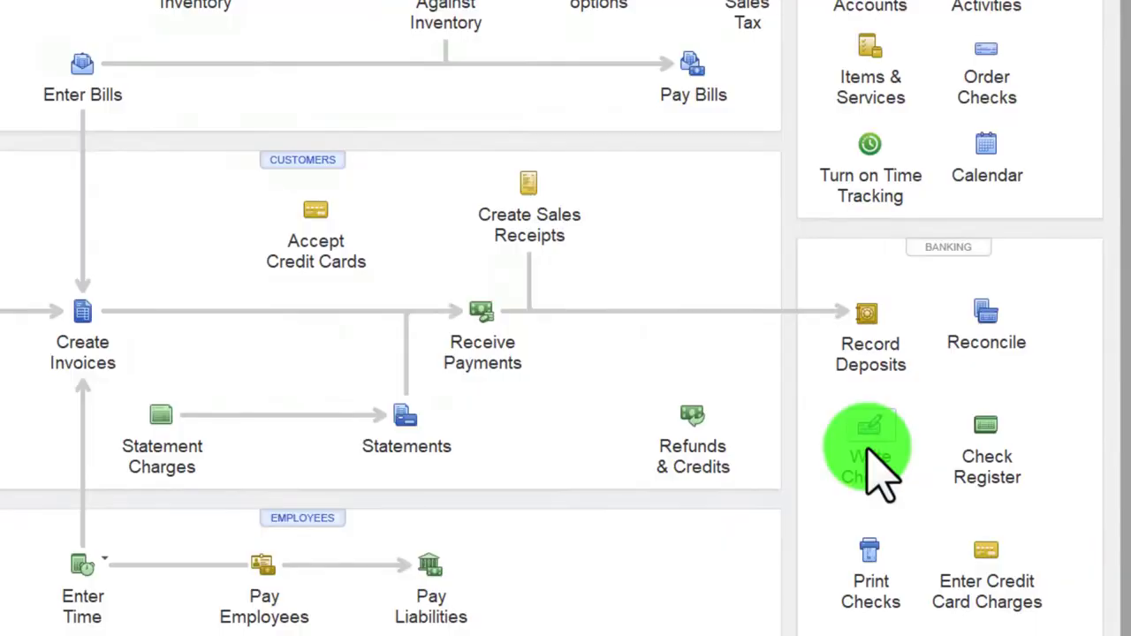
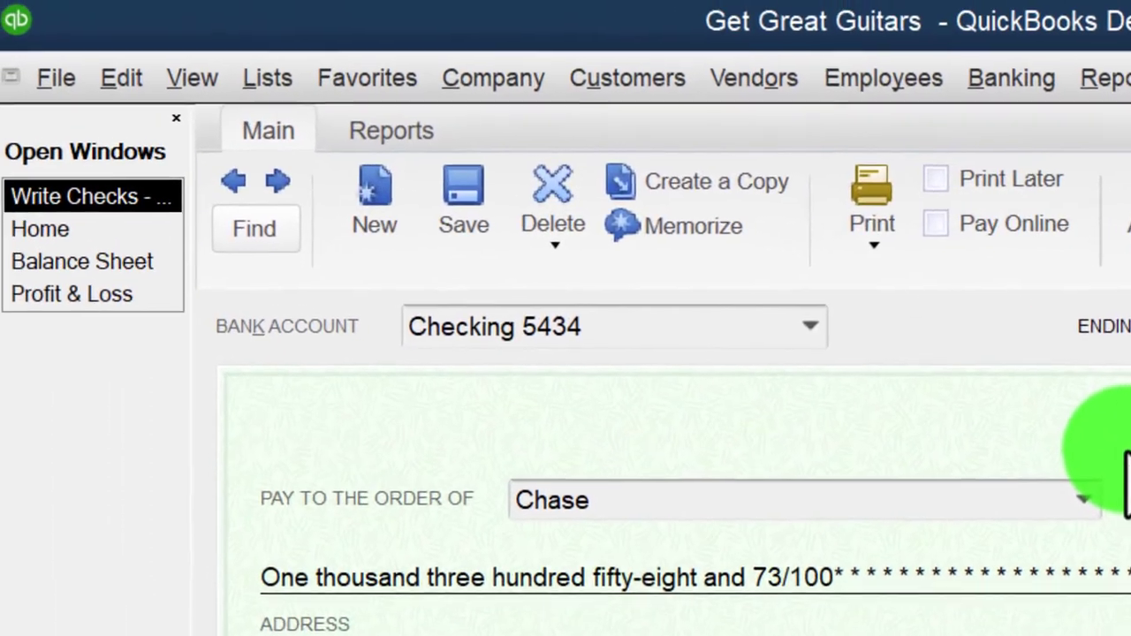
Step: Open the Loan Payable transaction detail from the balance sheet, start it from 01/01/2022, and review the loan amounts
click(89, 265)
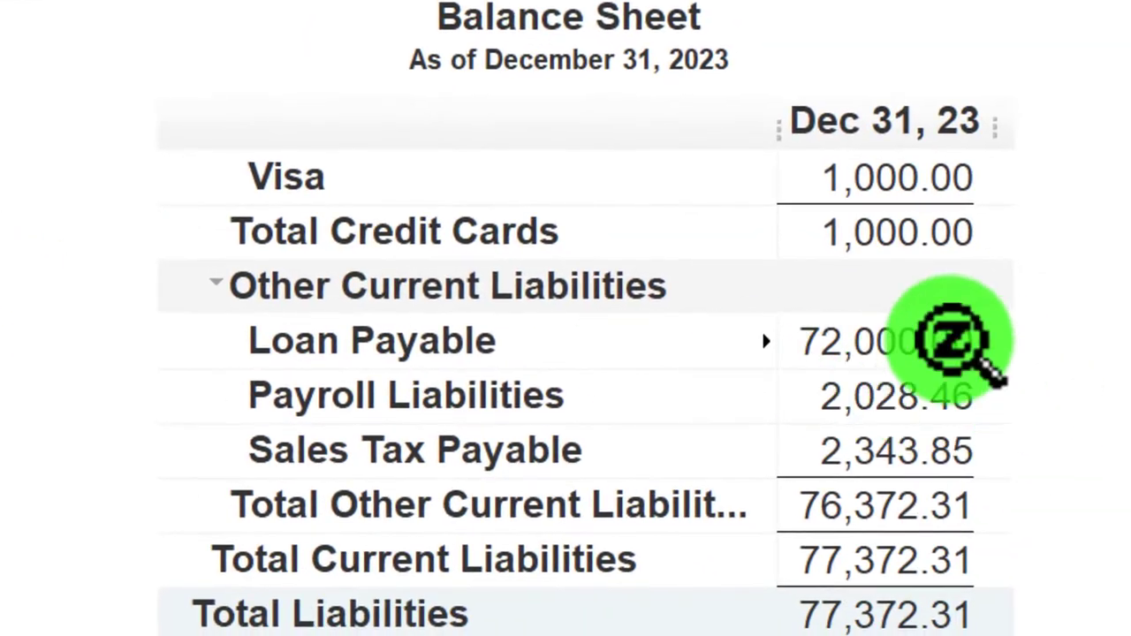
double_click(918, 344)
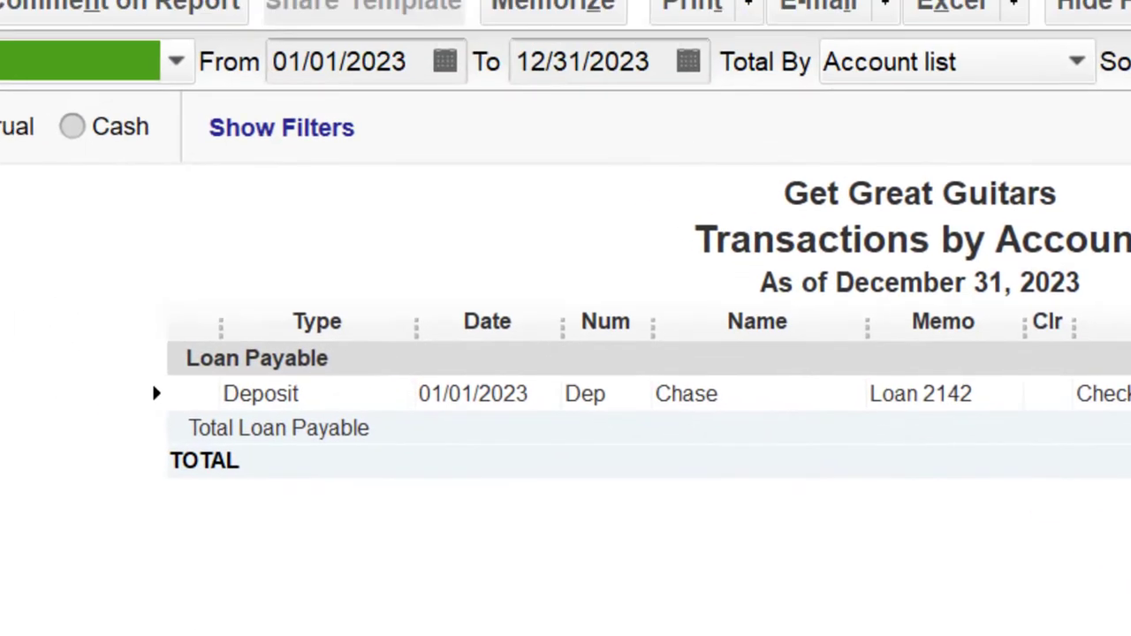
text(0101)
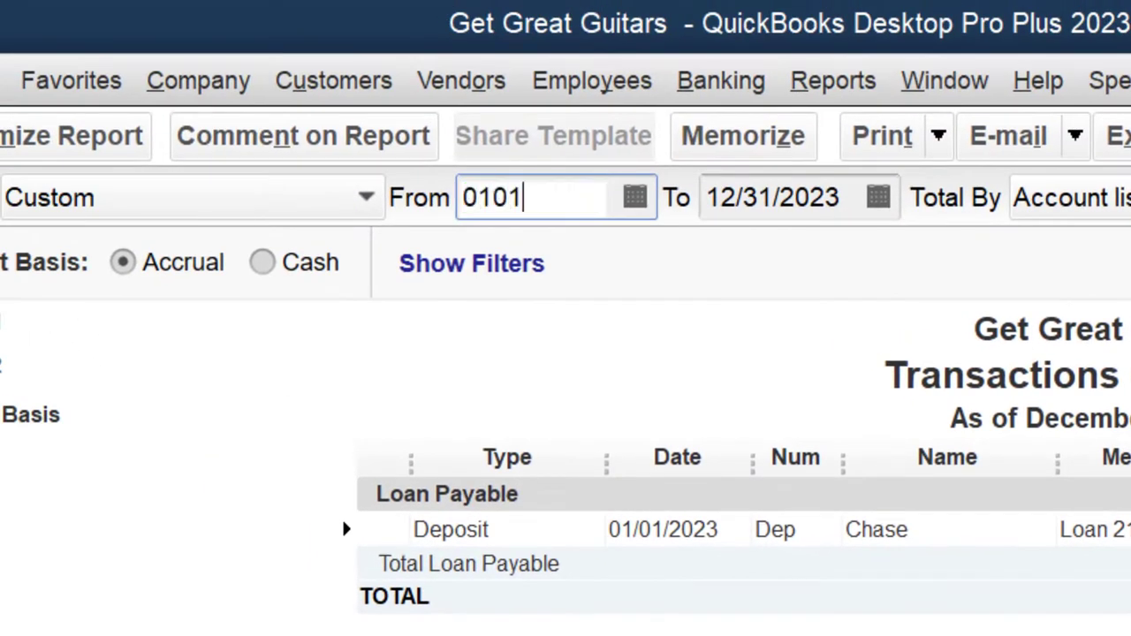
text(2022)
key(Tab)
key(Tab)
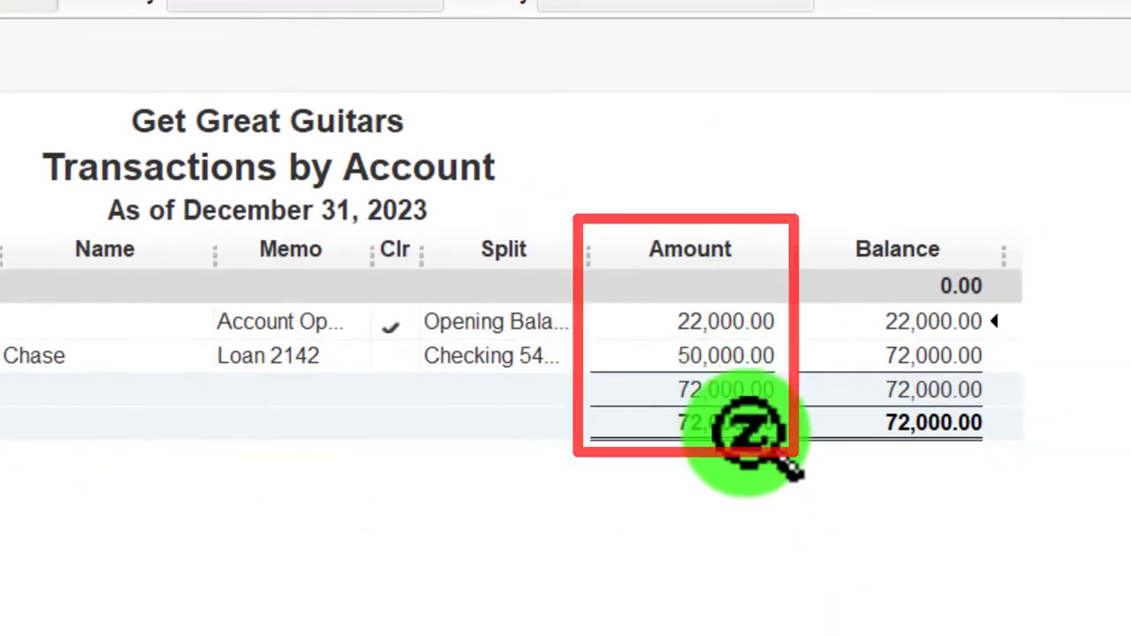
click(724, 355)
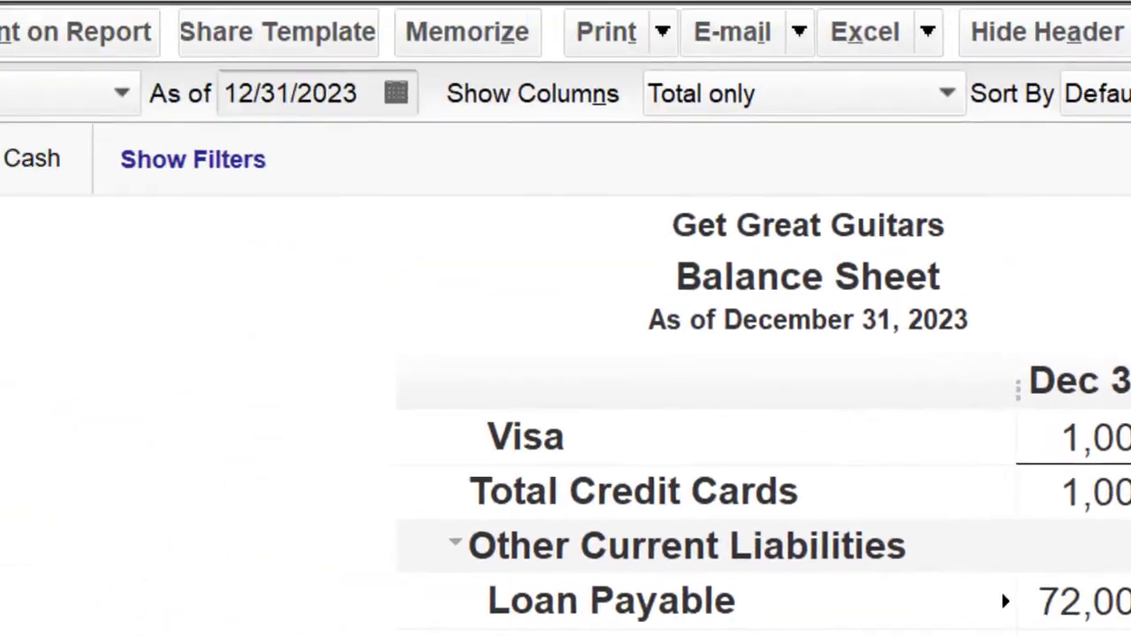
Step: Return to the Chase check and enter "1st payment" as its memo
click(84, 201)
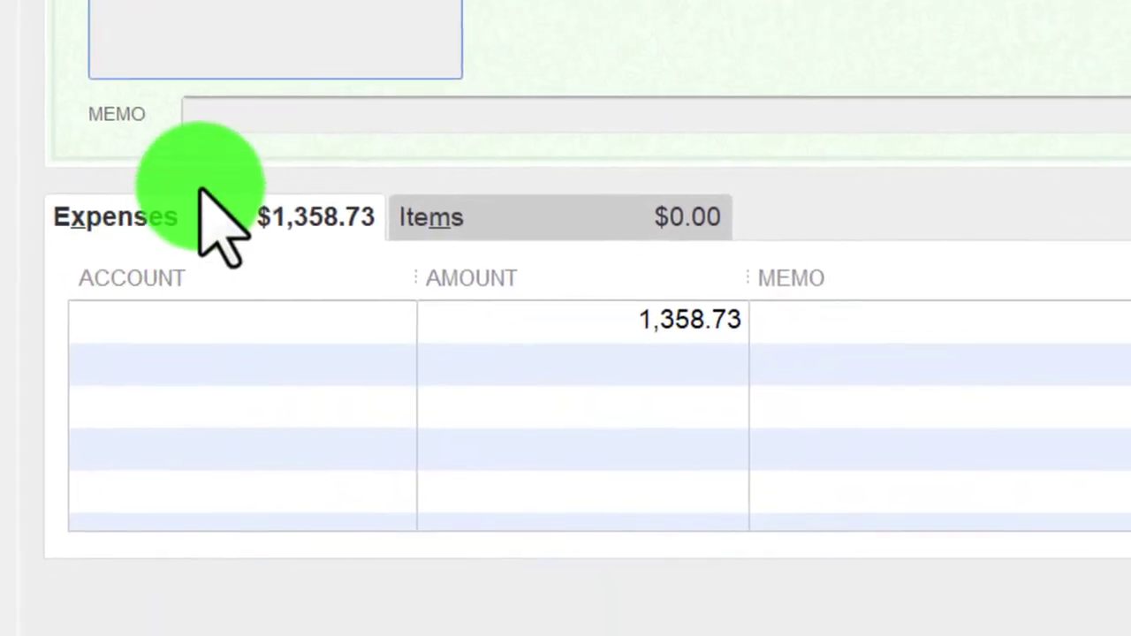
click(260, 112)
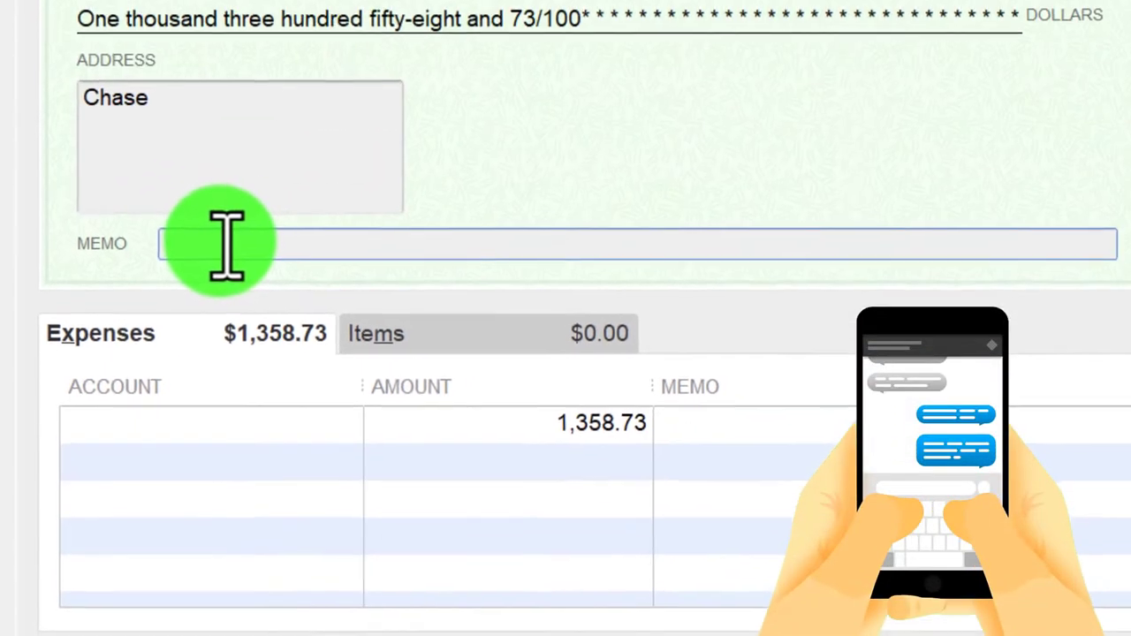
text(1st payment)
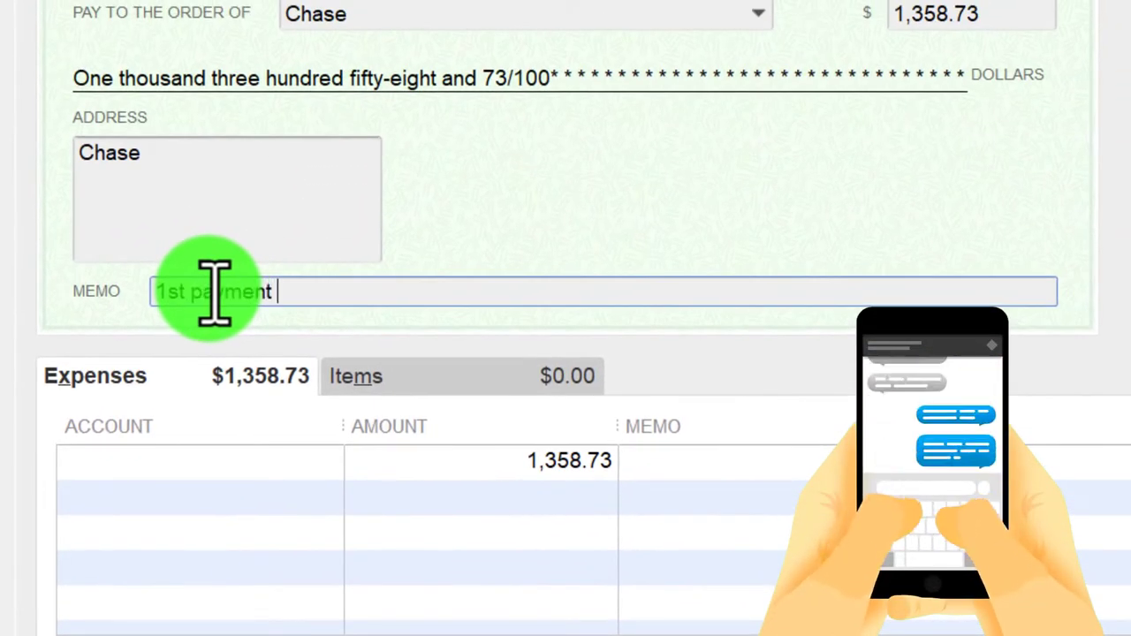
key(Tab)
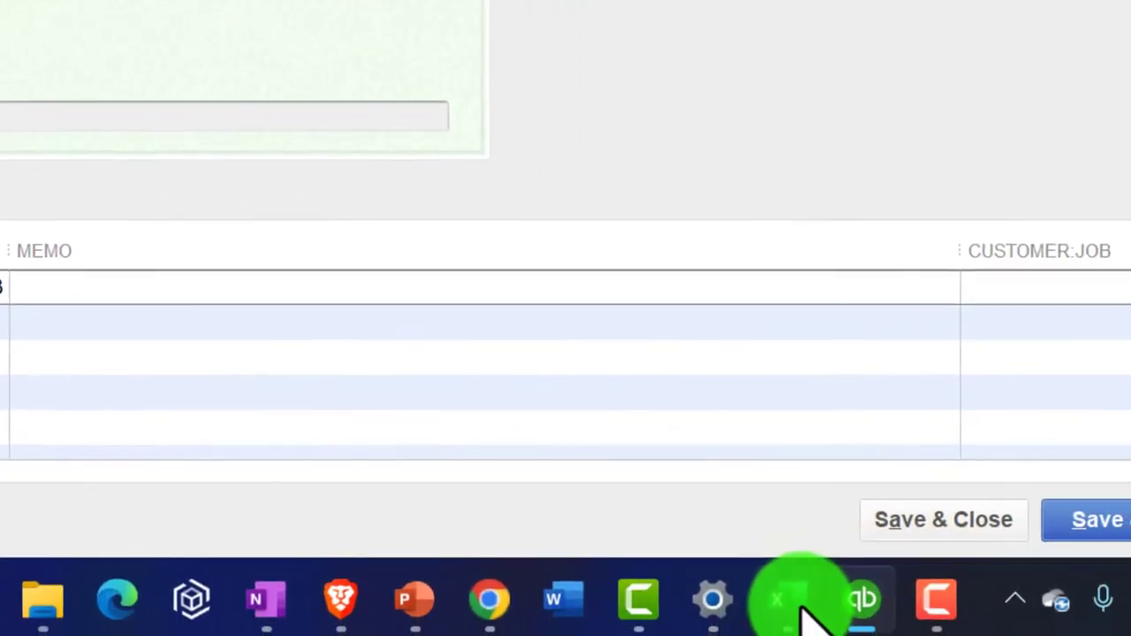
Step: Check the month 1 interest in the amortization table and assign the check's first expense line to Interest Expense
click(795, 602)
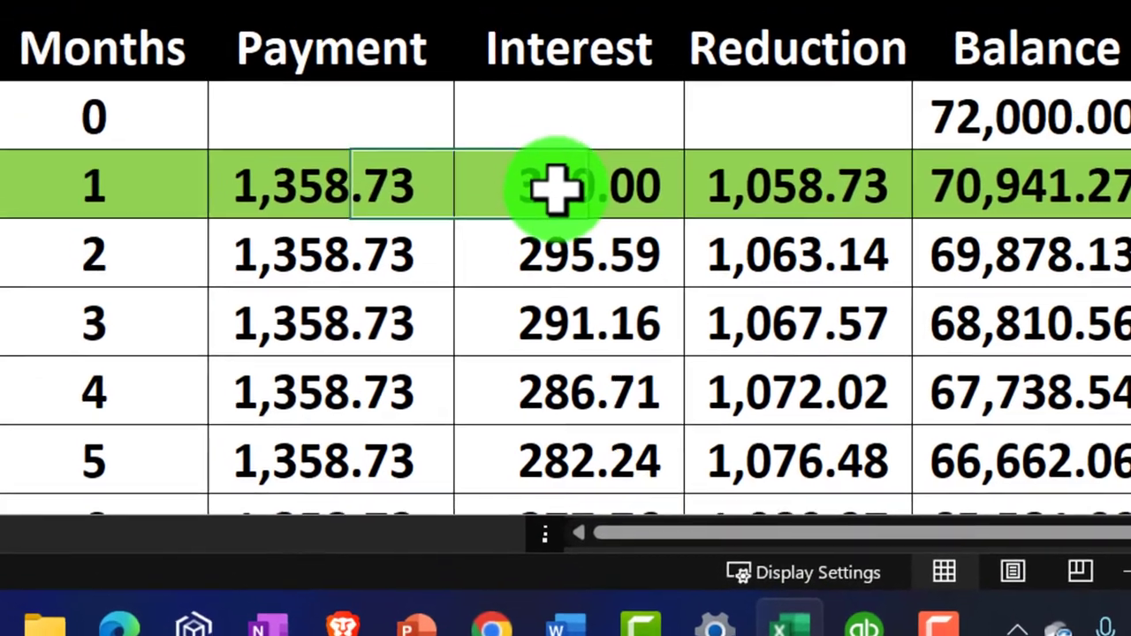
click(565, 149)
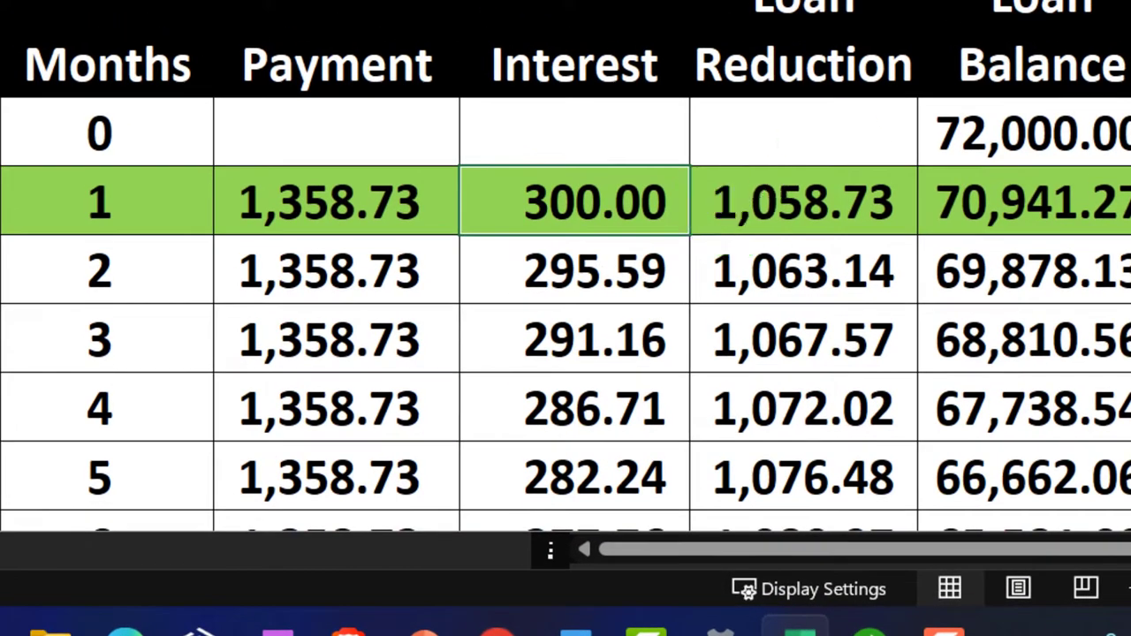
key(alt+Tab)
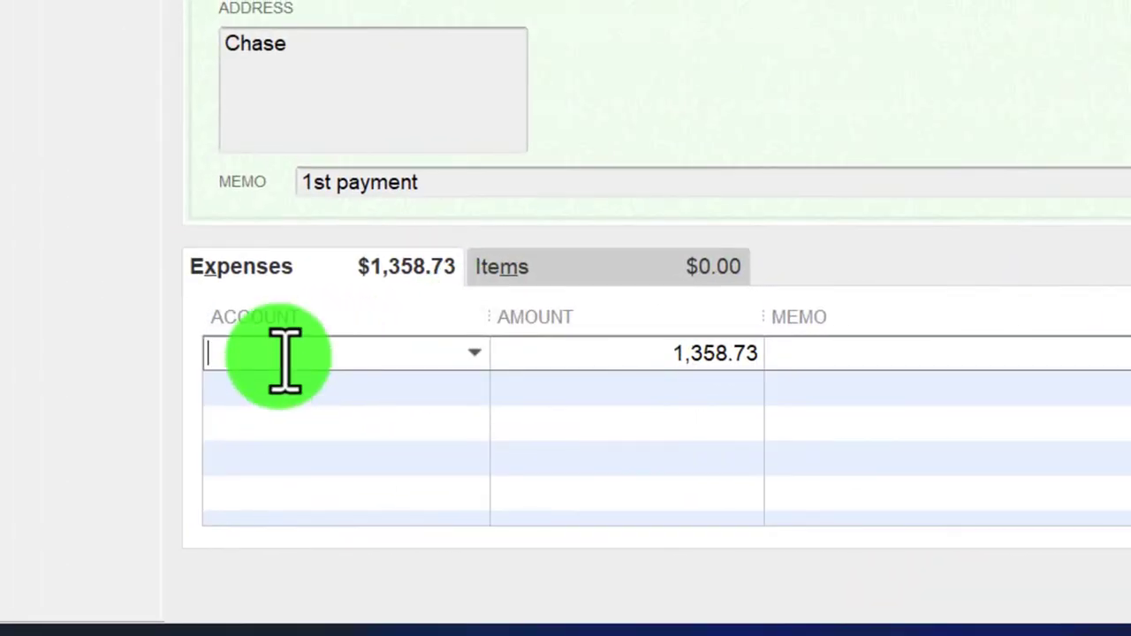
text(Interest Expense)
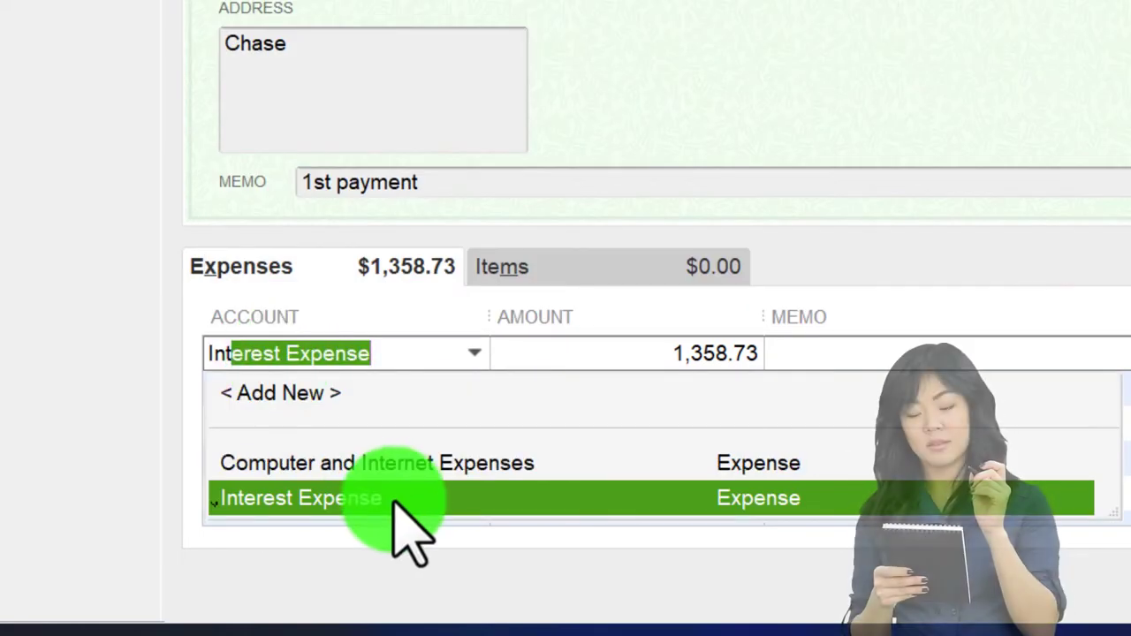
click(517, 499)
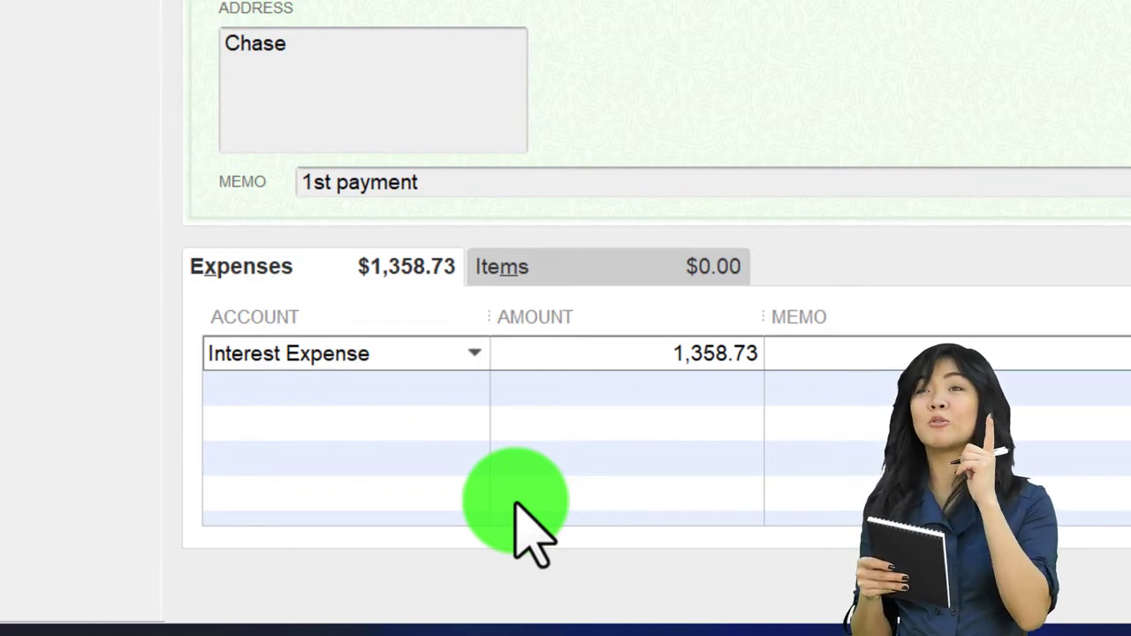
Step: Add a second expense line to the check for the Loan Payable account
click(517, 502)
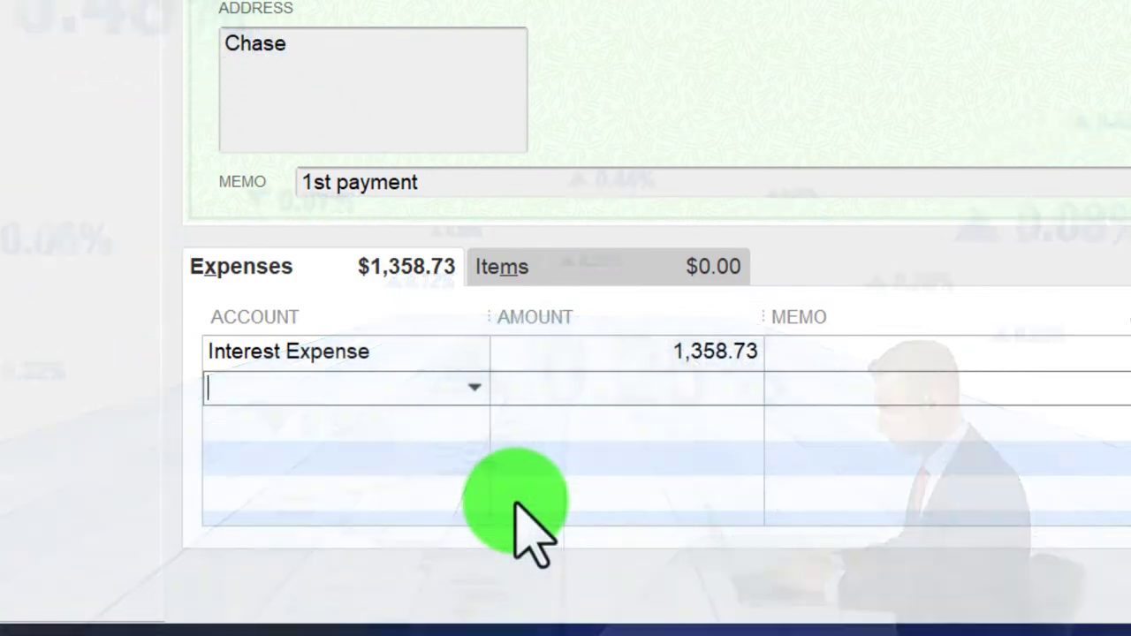
text(Loan Payable)
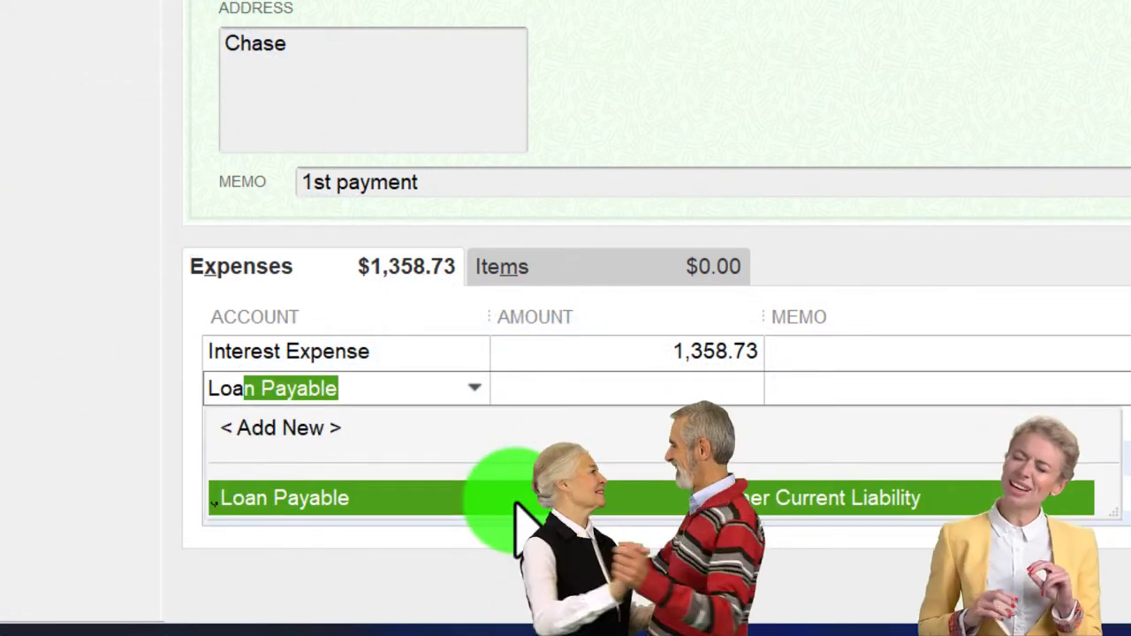
key(Tab)
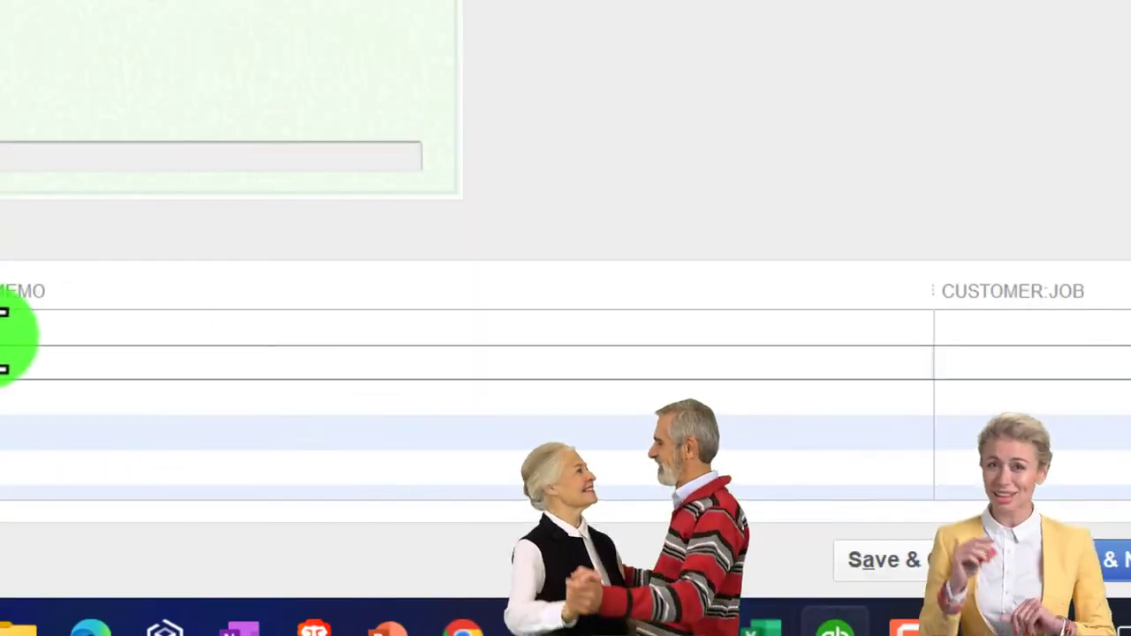
Step: Set Interest Expense to 300.00 and Loan Payable to 1,058.73, and clear the leftover amount from the third expense line
text(300.00)
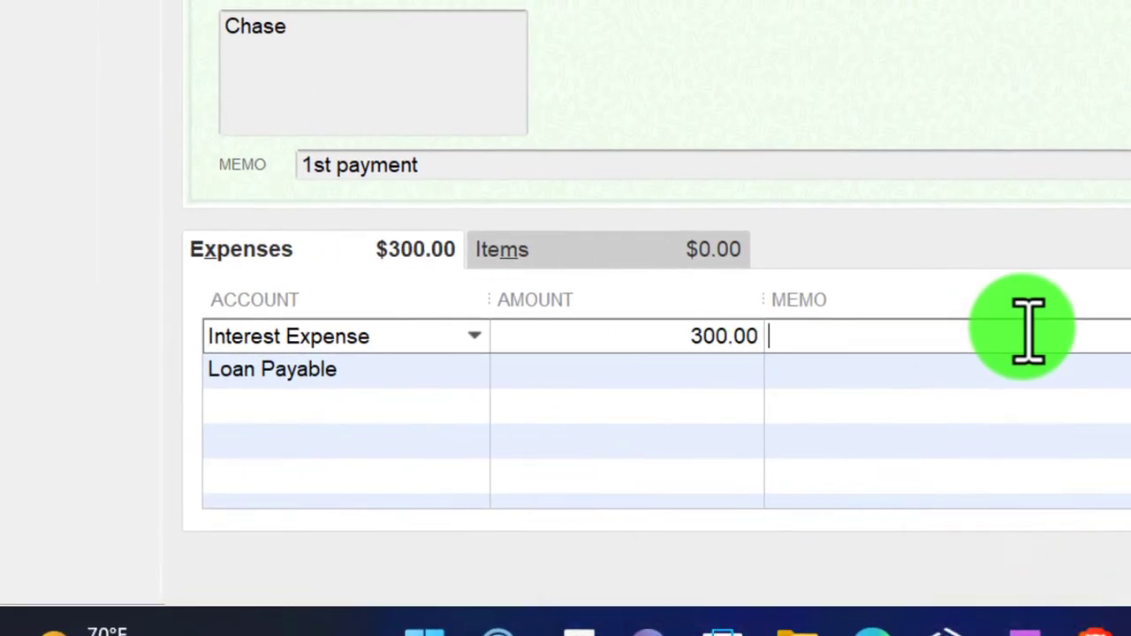
key(Tab)
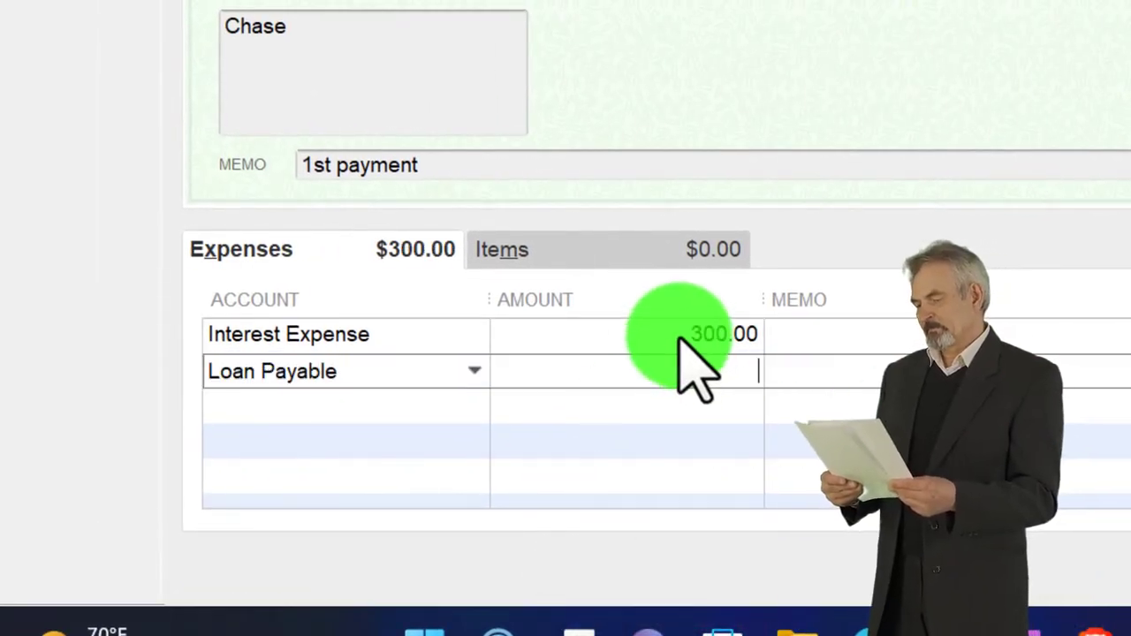
key(Tab)
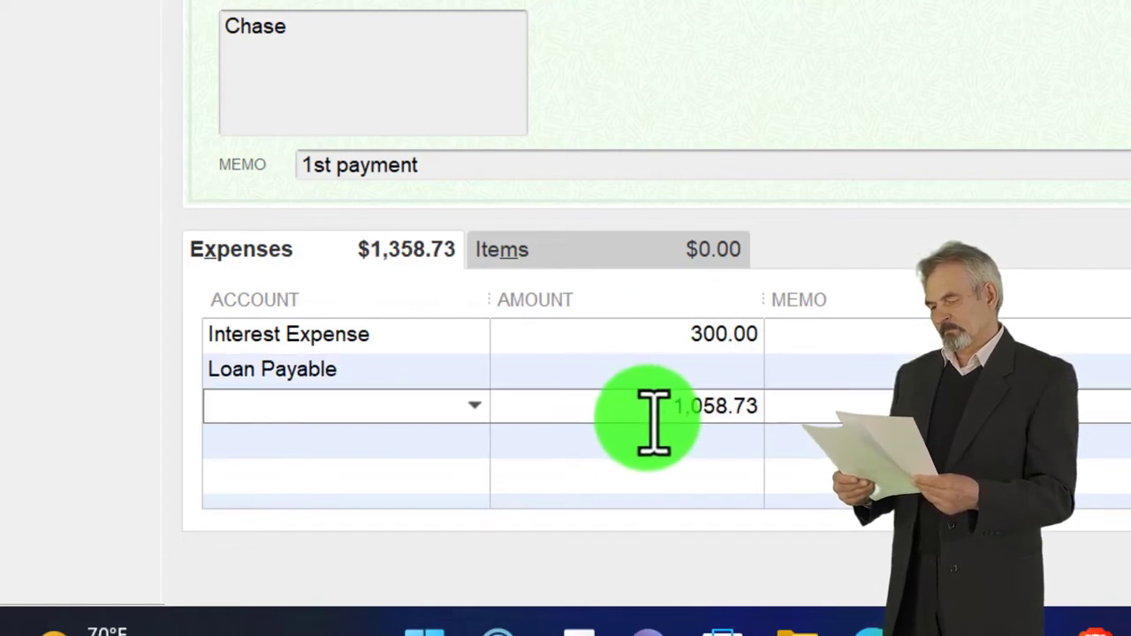
click(682, 369)
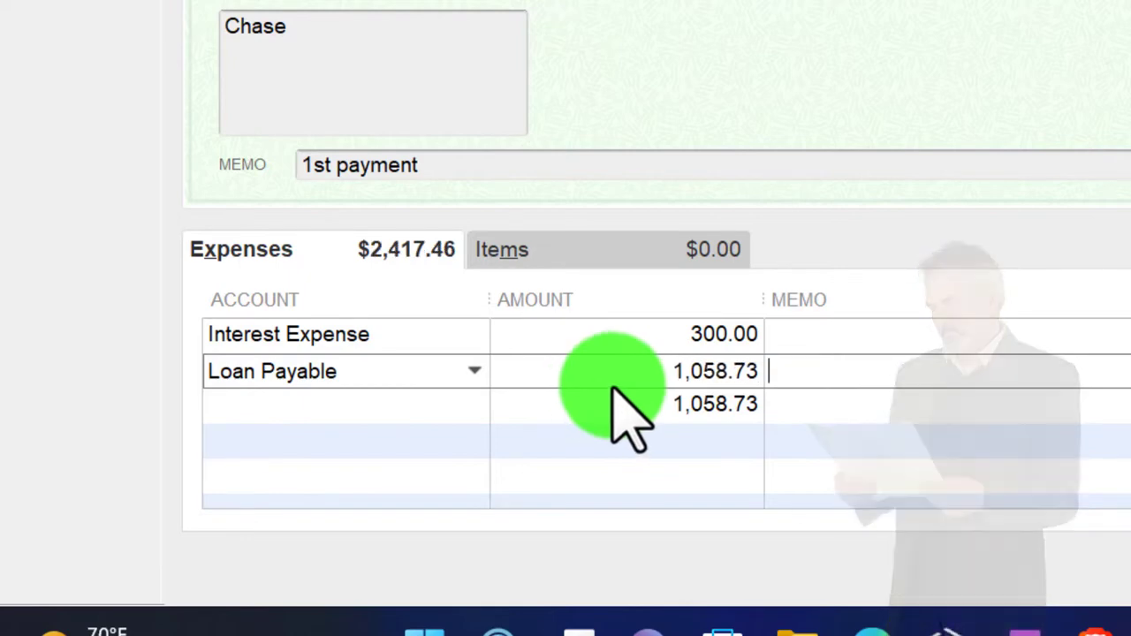
click(651, 402)
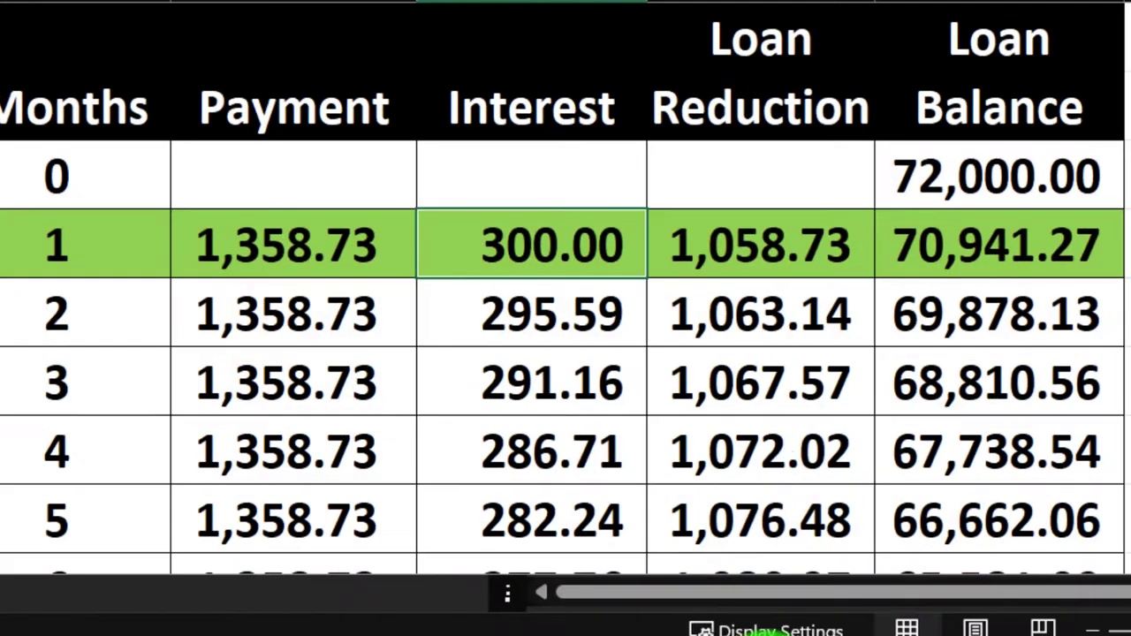
Step: Compare the check's Loan Payable amount with the month 1 loan reduction in the amortization table
click(746, 251)
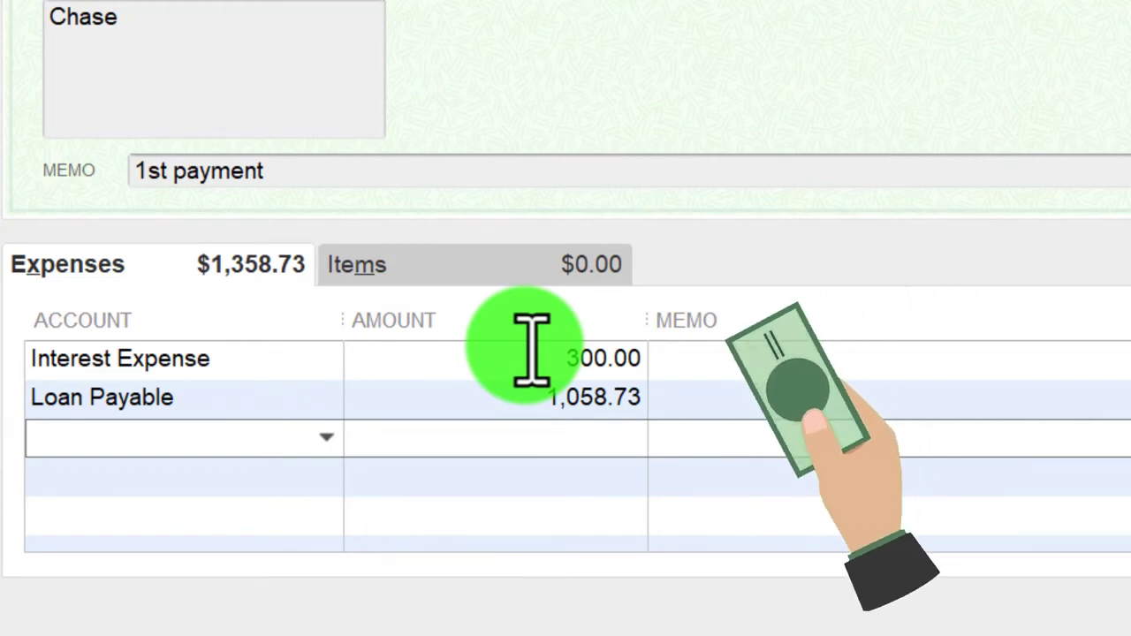
click(523, 404)
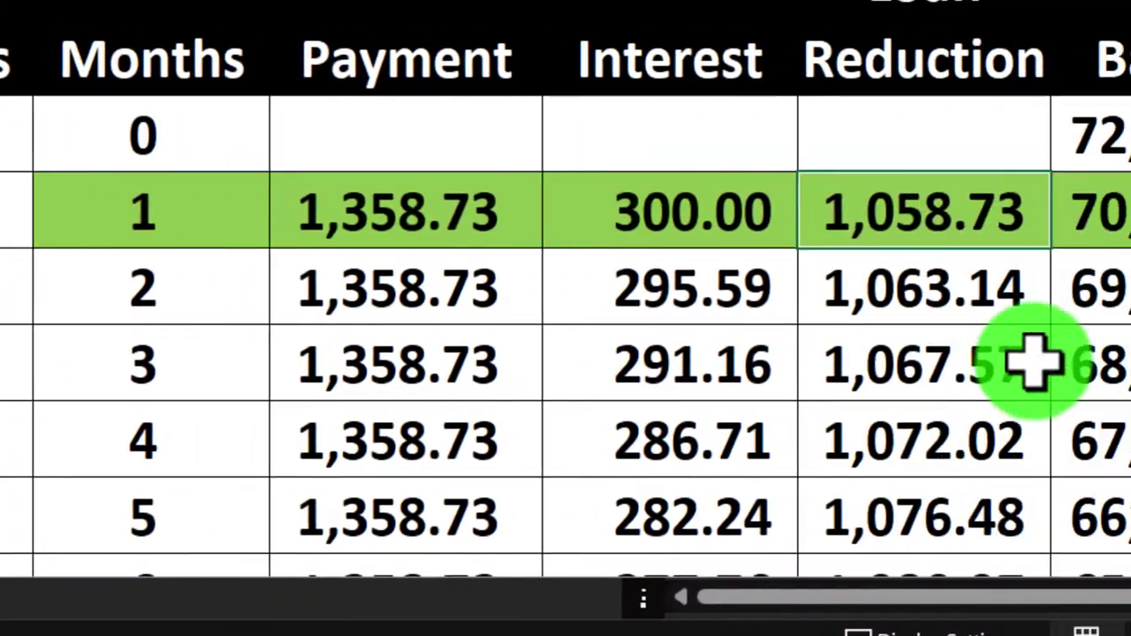
click(875, 212)
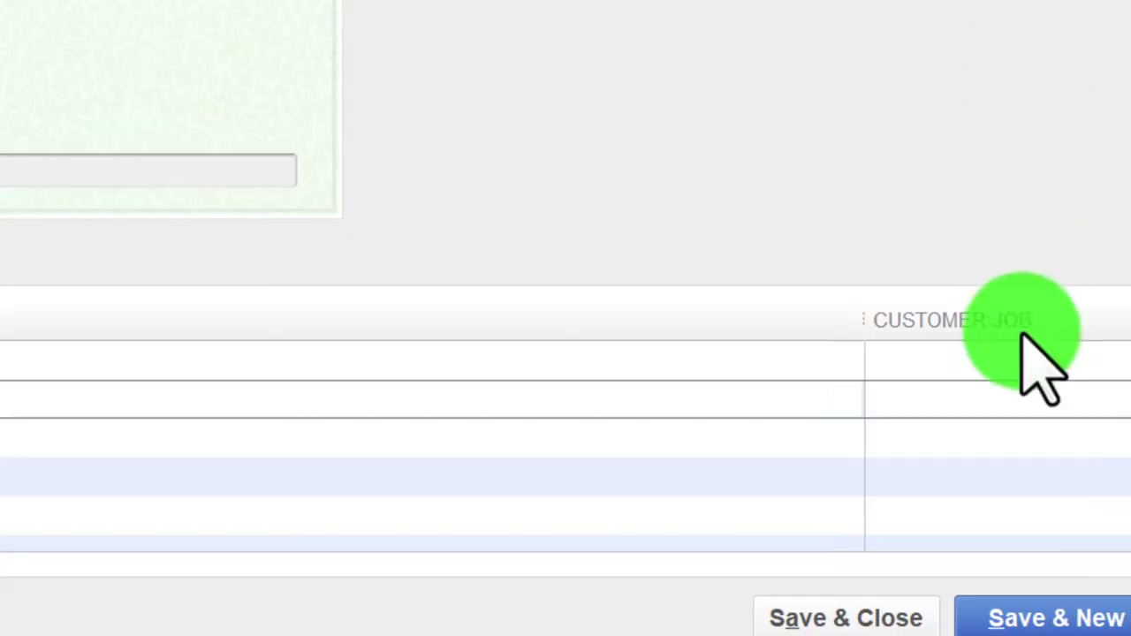
Step: Save and close the loan payment check and review the balance sheet's Loan Payable and Checking 5434 lines
click(909, 609)
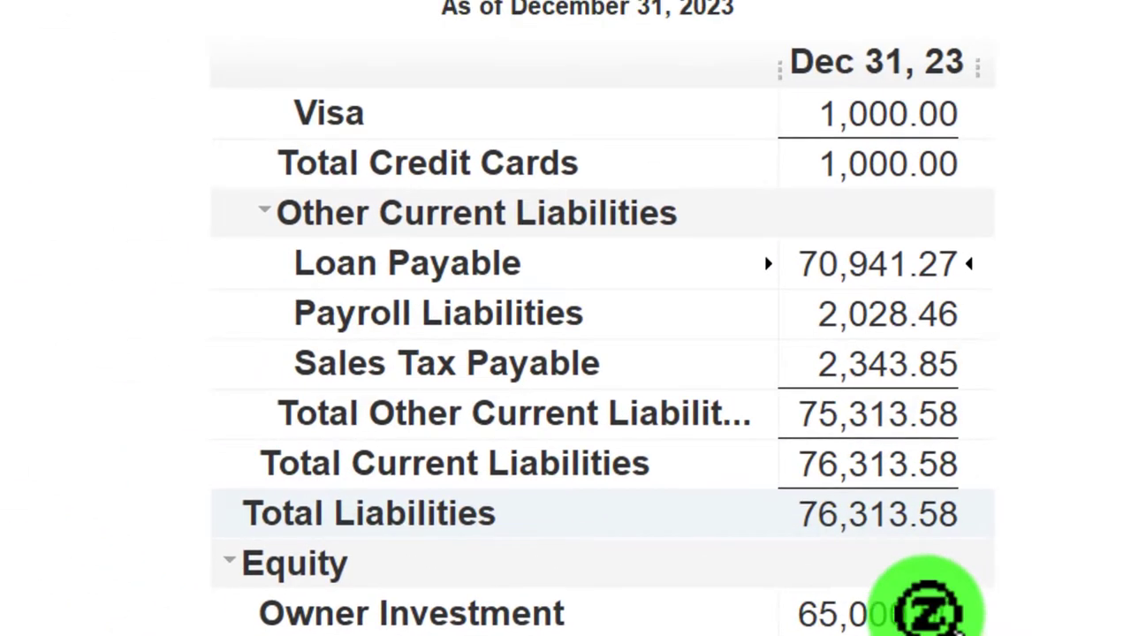
scroll(913, 606, up, 10)
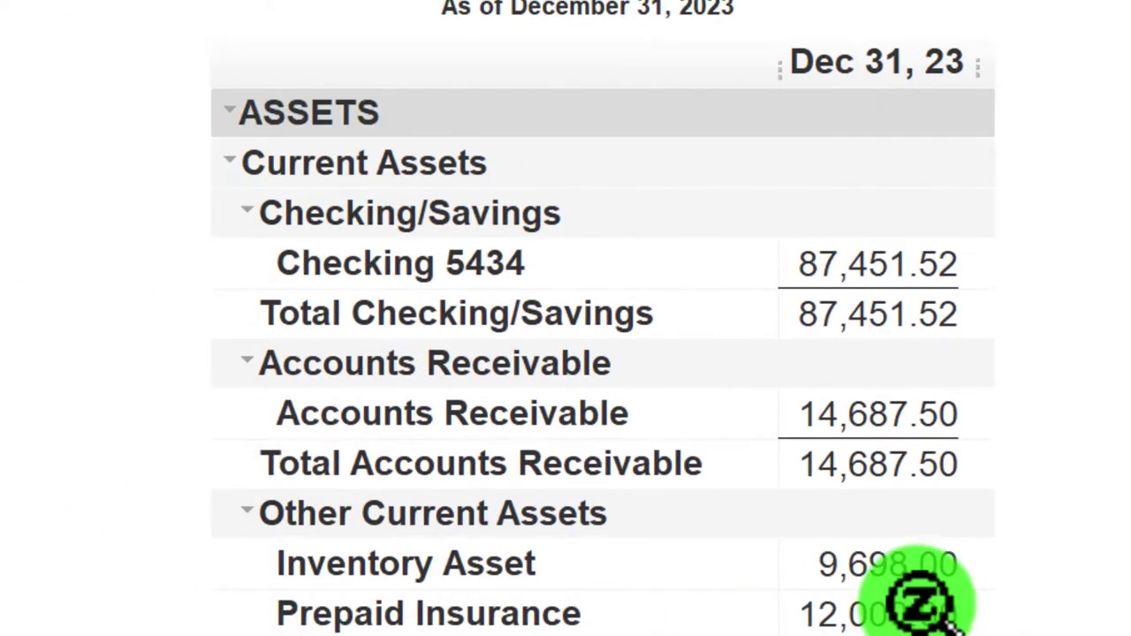
Step: Drill into the Checking 5434 balance and move the transaction report's start date back far enough to cover February 2022
double_click(848, 265)
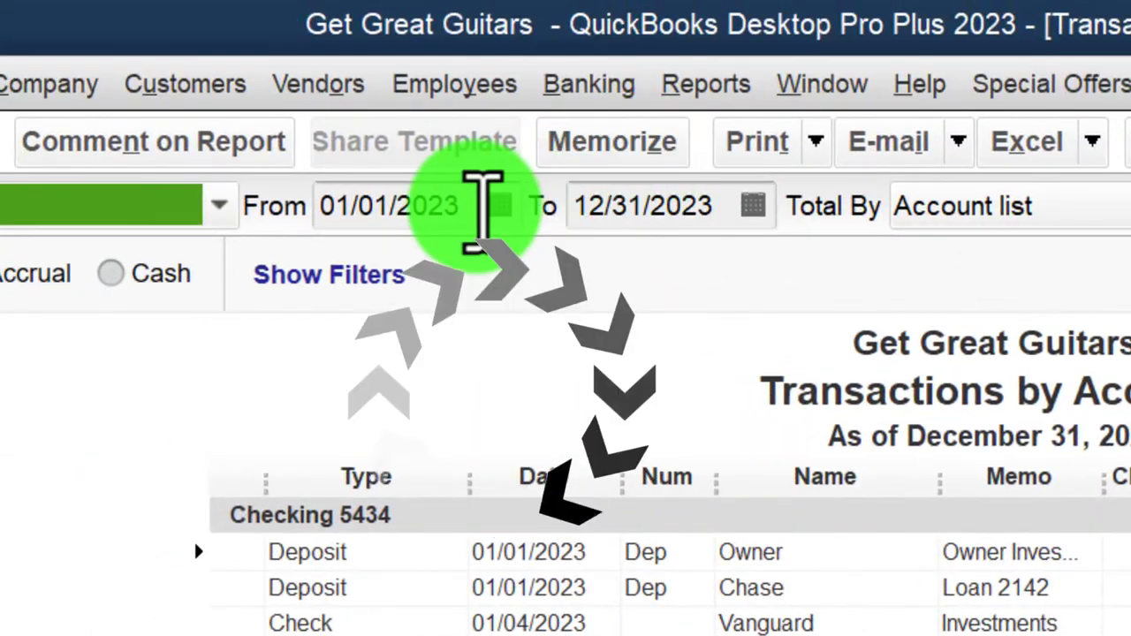
click(480, 214)
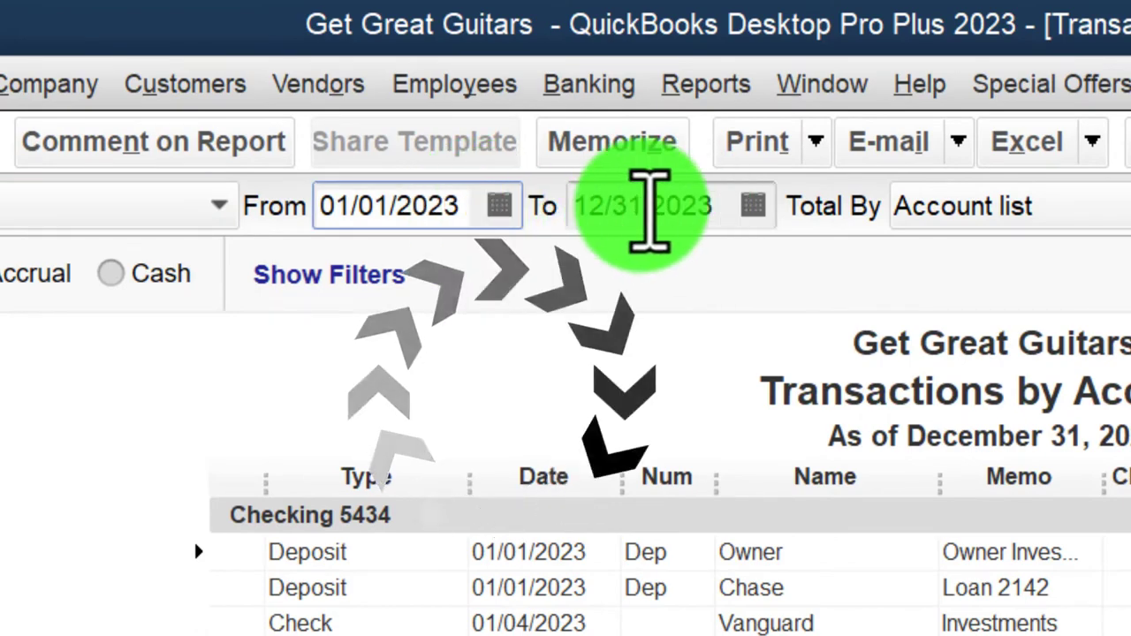
key(Tab)
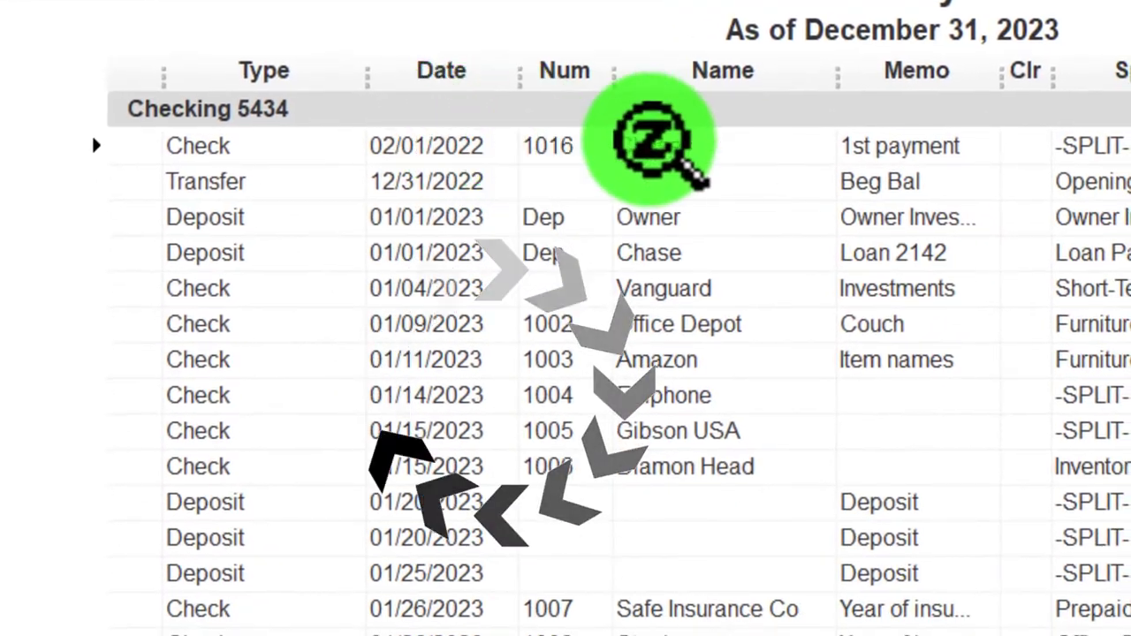
Step: Open check 1016 to Chase, correct its date to 02/01/2023, save it, and return to the balance sheet
double_click(658, 141)
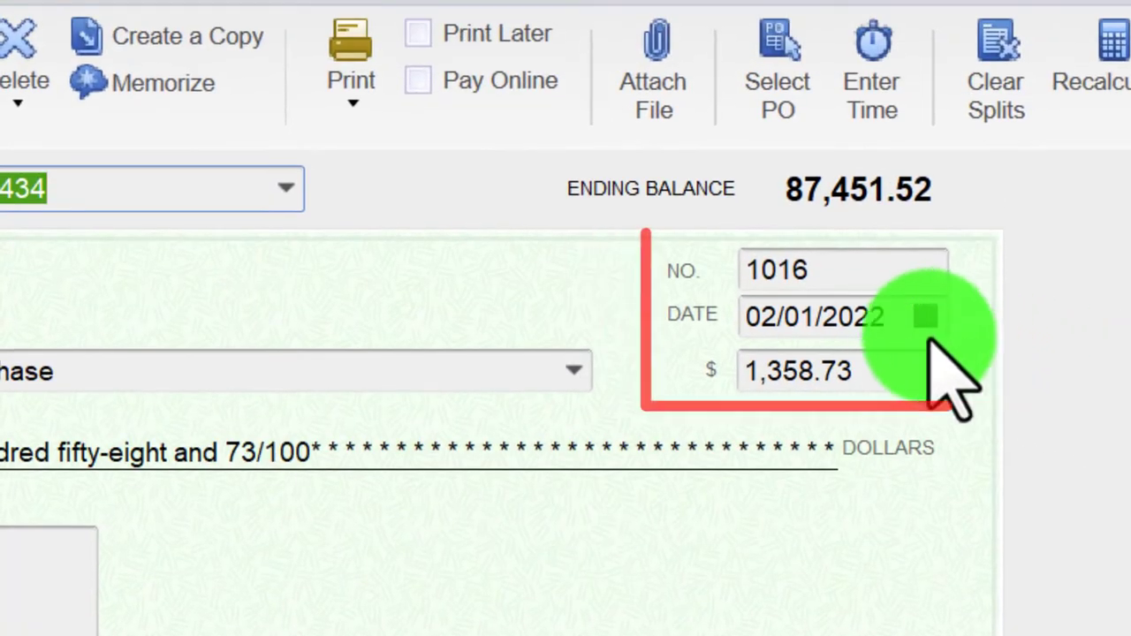
click(901, 328)
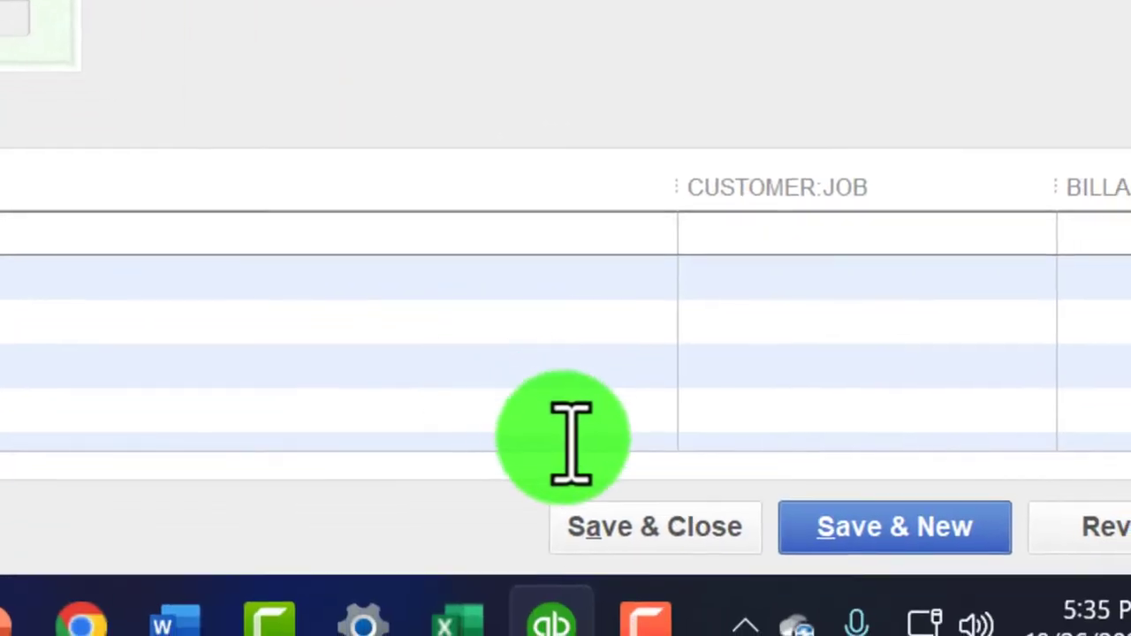
click(622, 528)
click(351, 400)
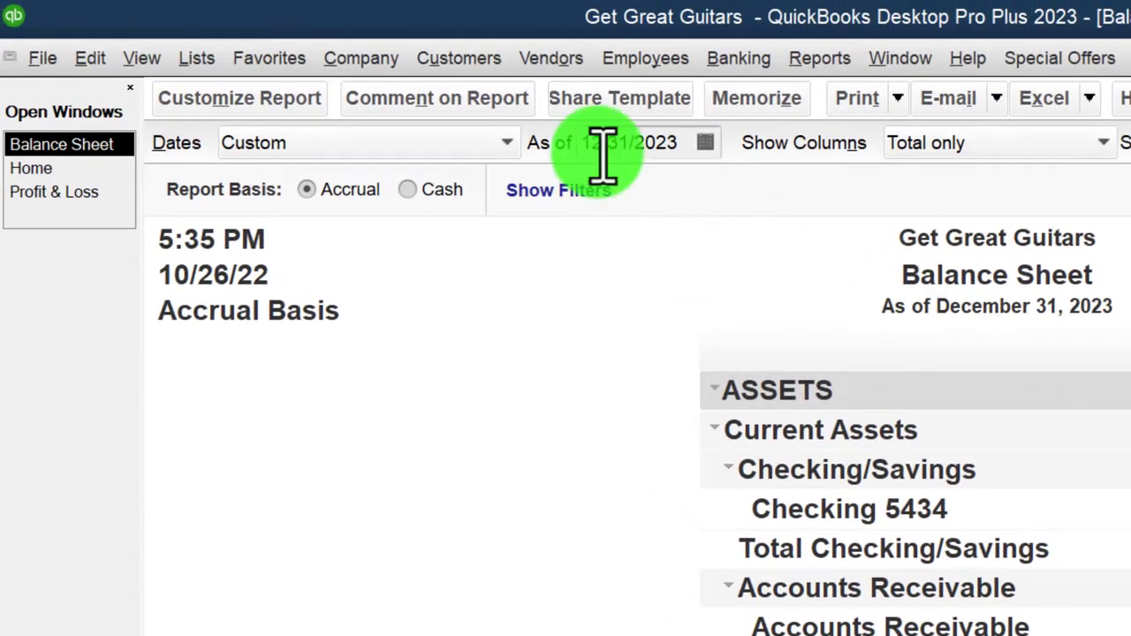
Step: Review the Interest Expense line in the Profit & Loss report and set the report's start date to 02/01/2023
click(91, 200)
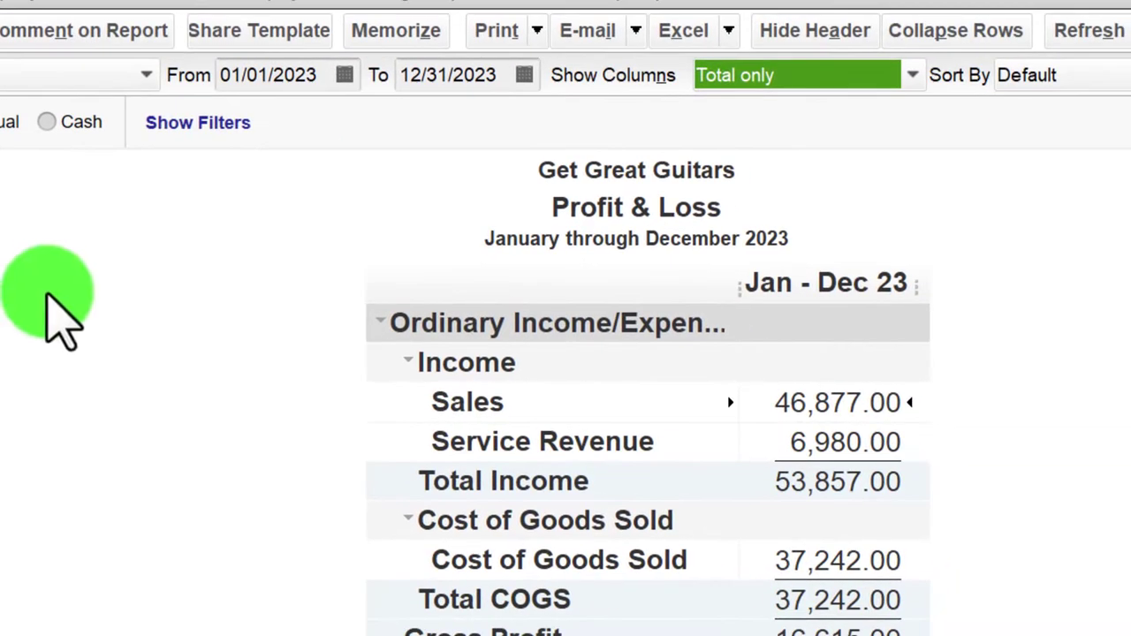
scroll(83, 405, down, 2)
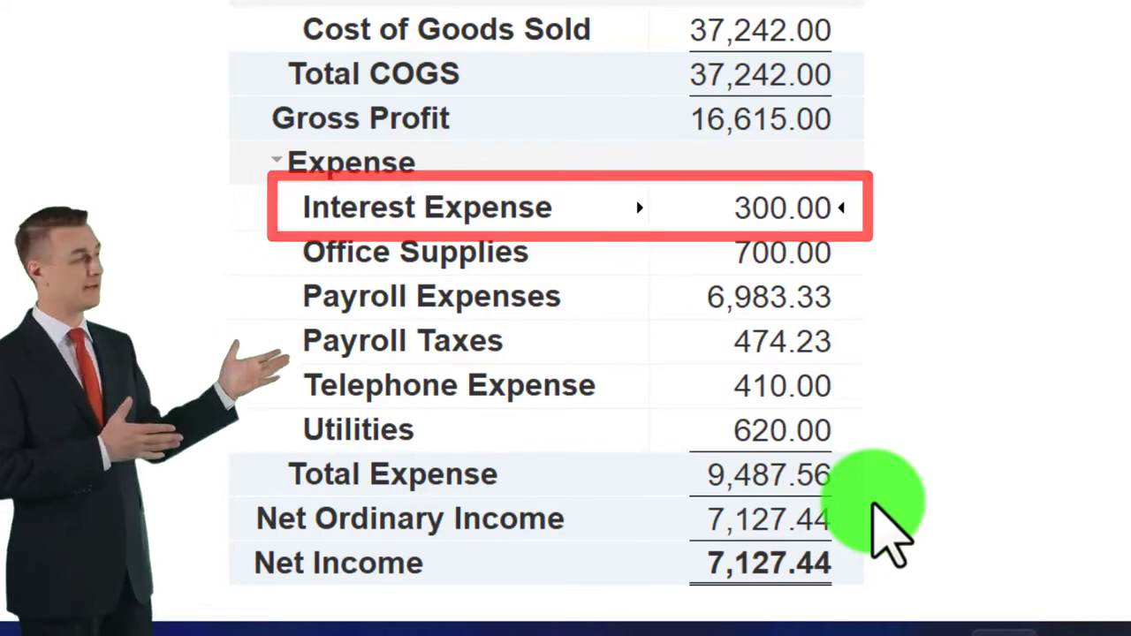
scroll(164, 176, up, 2)
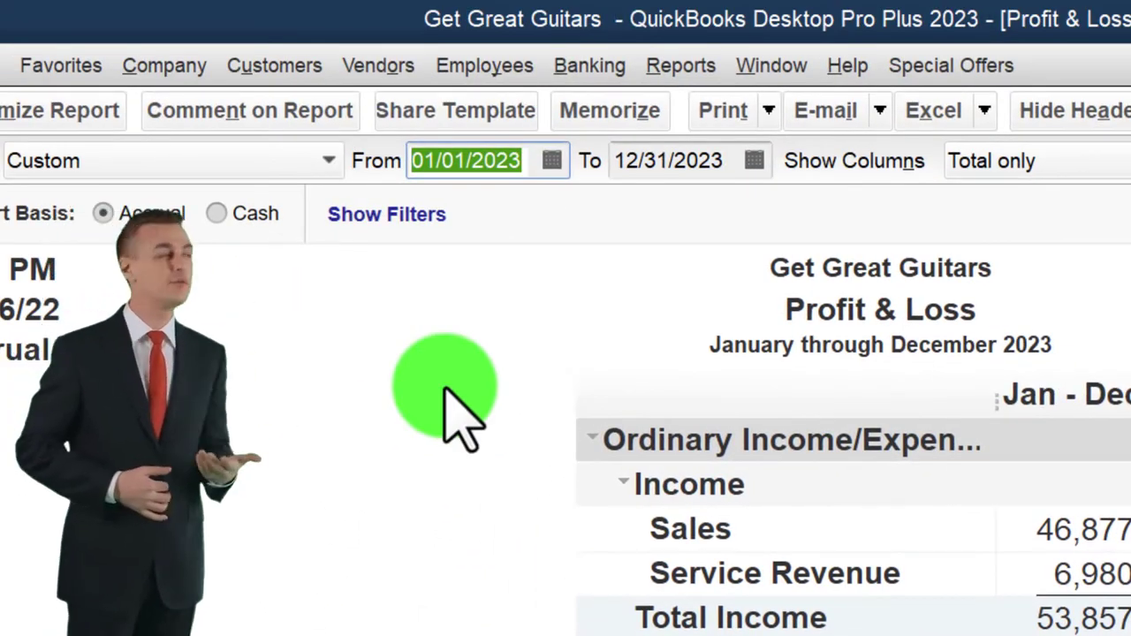
text(01)
key(Tab)
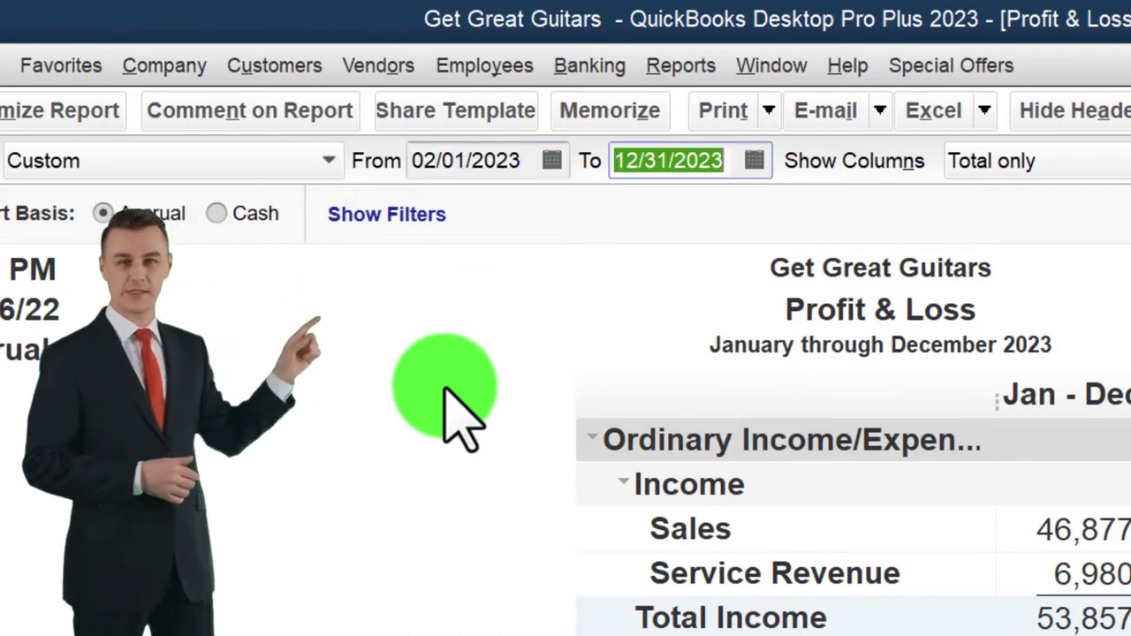
key(Tab)
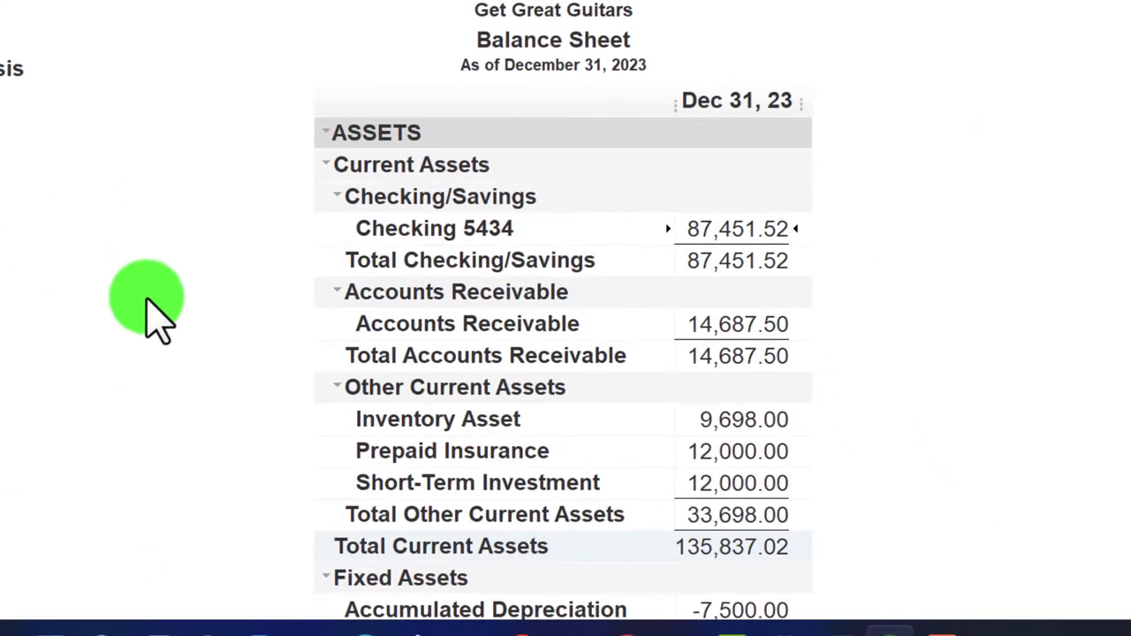
Step: Drill into the balance sheet's Loan Payable balance to review its transactions
scroll(146, 313, down, 8)
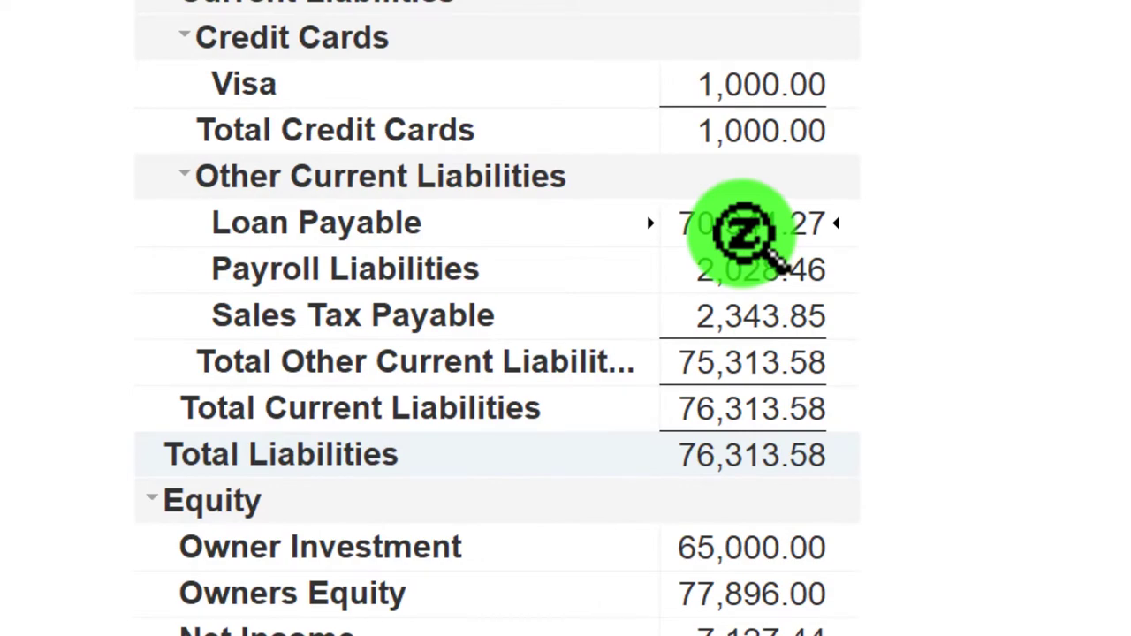
double_click(746, 232)
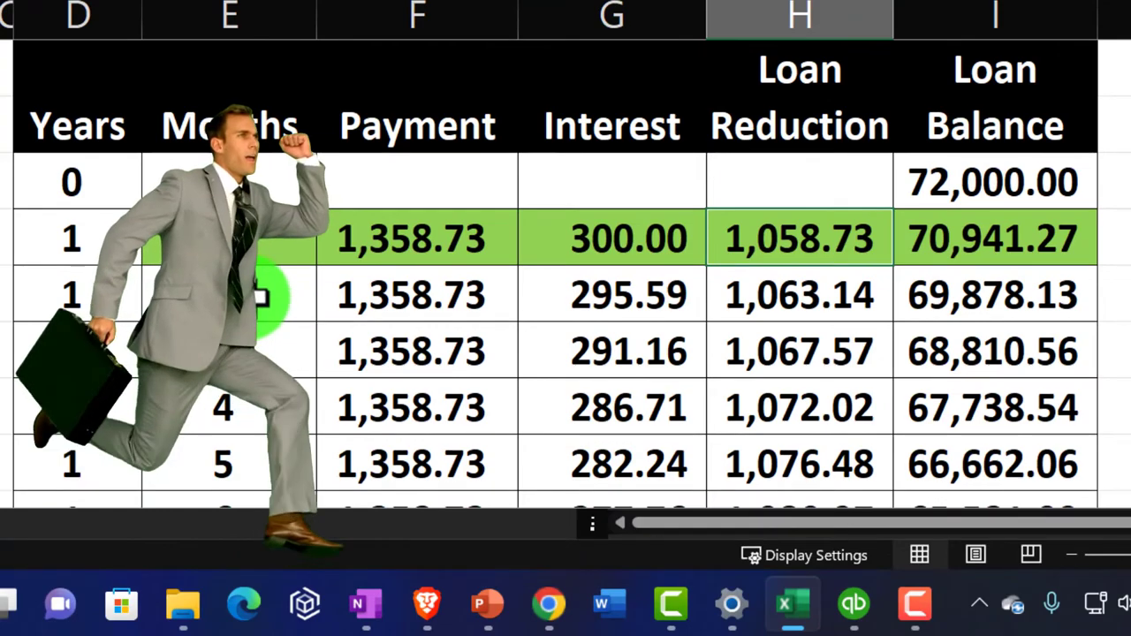
Step: Switch to the Excel amortization table and fill the month 2 row, from Months to Loan Balance, with green
drag(260, 292, 974, 287)
right_click(974, 287)
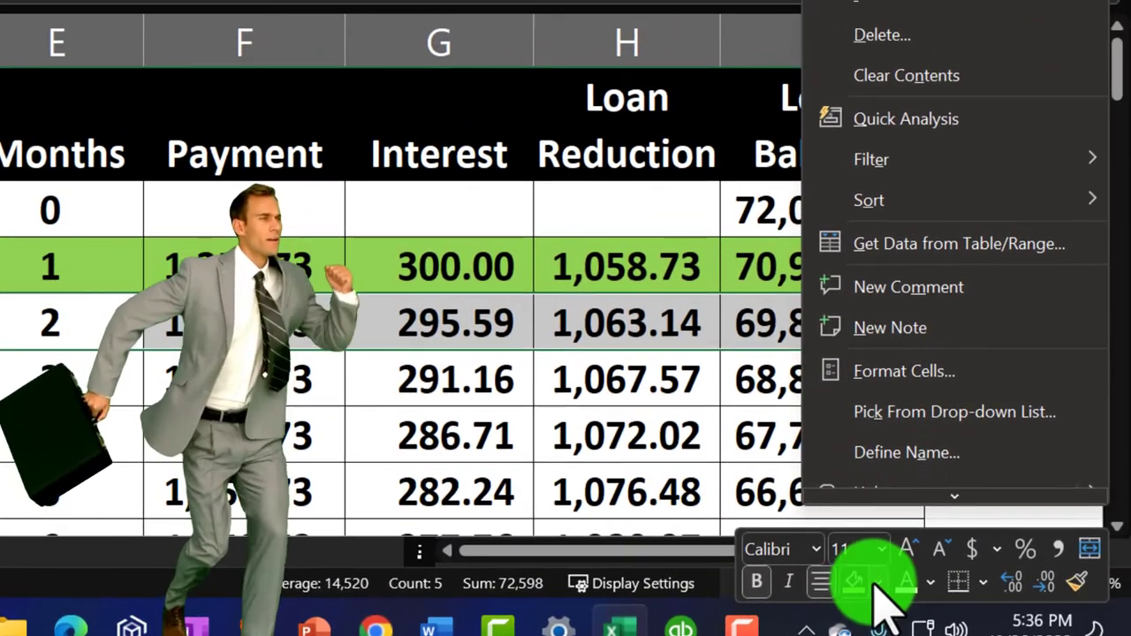
click(915, 576)
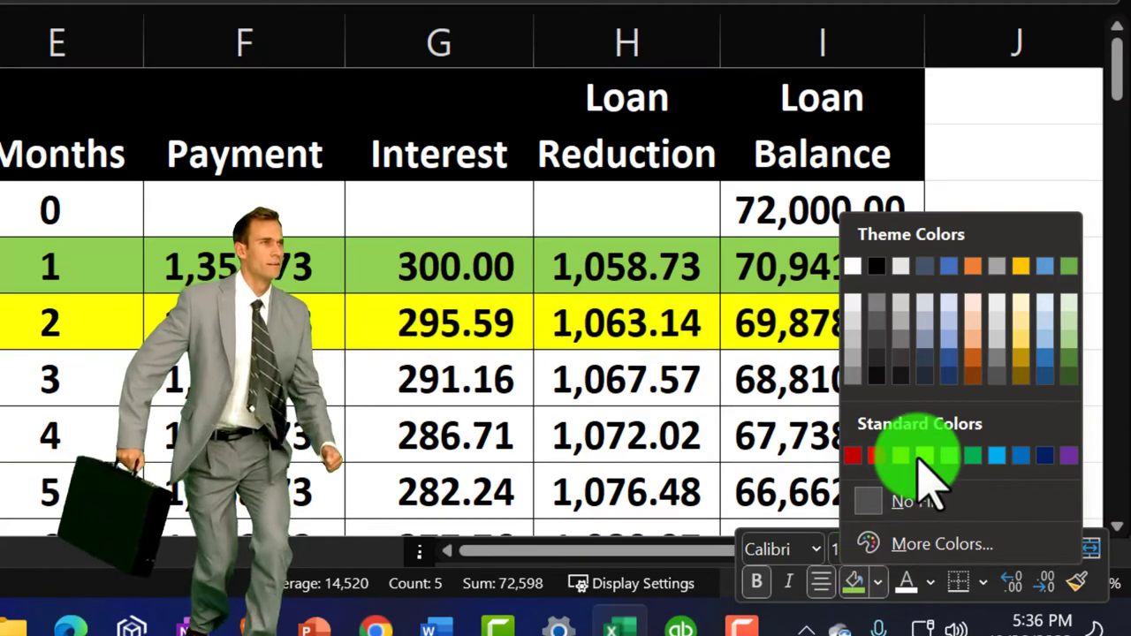
click(948, 455)
Step: Remove the green fill from the month 1 row and compare the interest amounts of months 1 and 2
drag(53, 265, 826, 272)
right_click(826, 271)
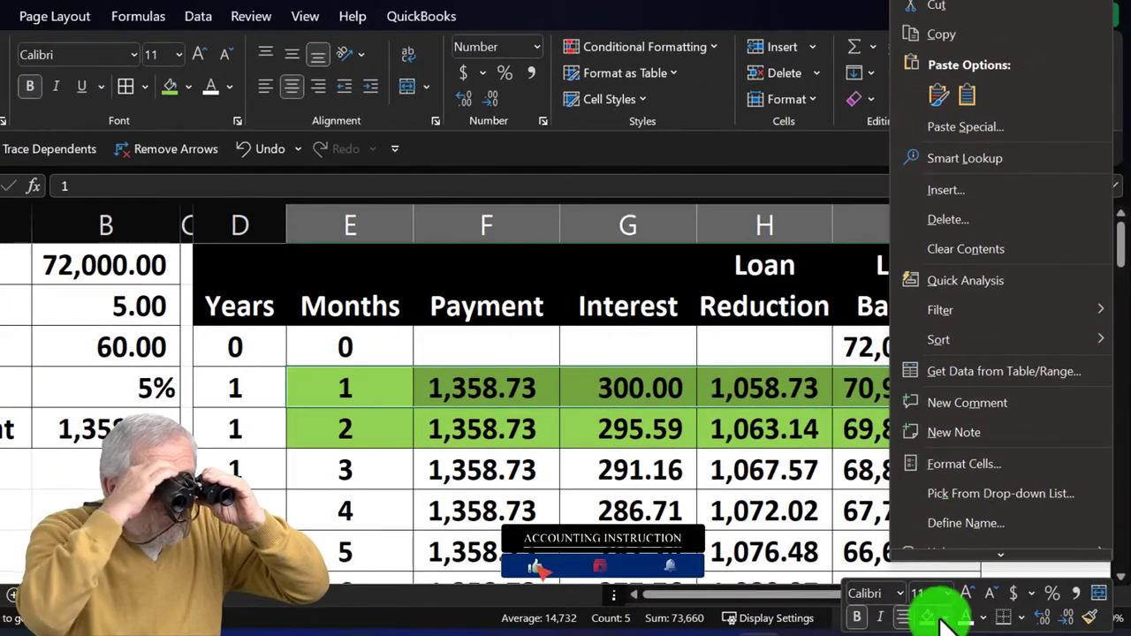
click(945, 618)
click(954, 552)
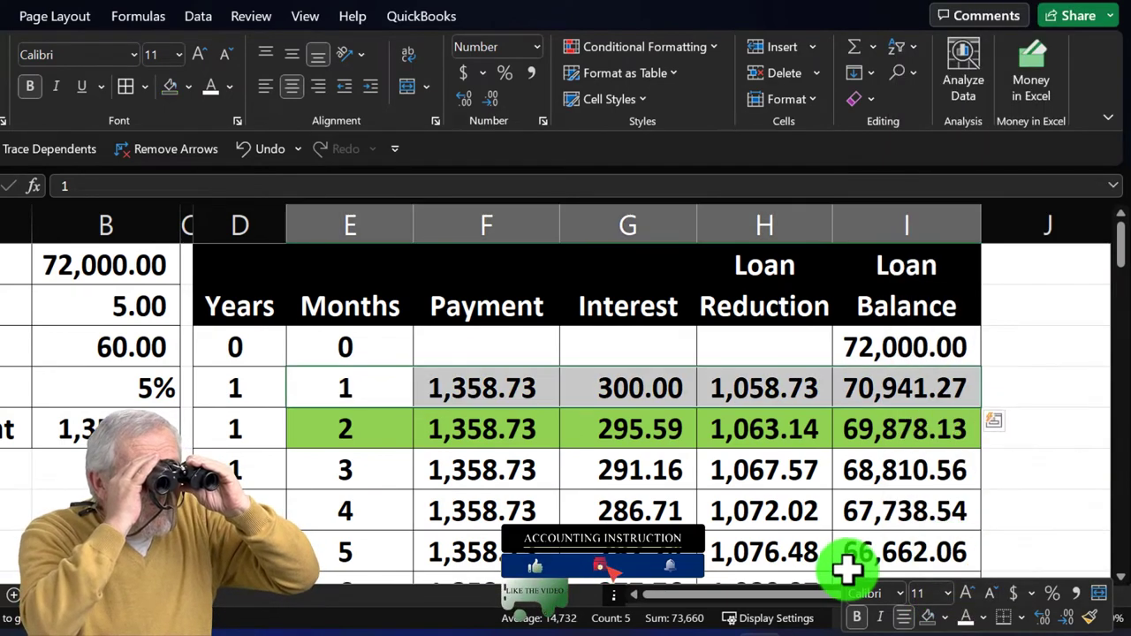
click(629, 502)
drag(492, 434, 665, 439)
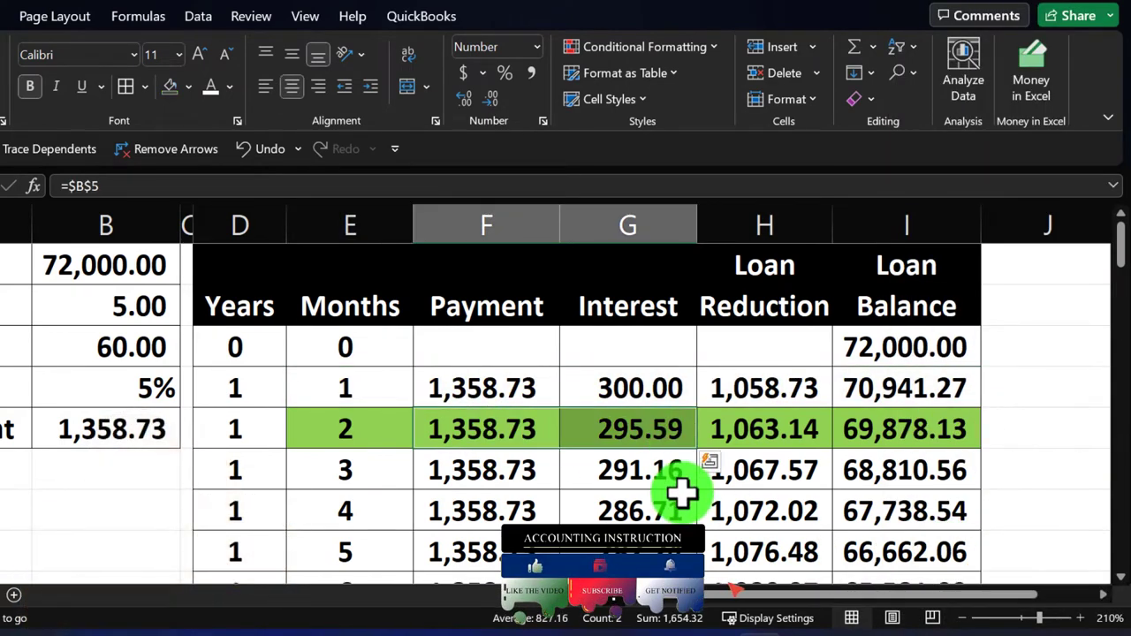
drag(660, 398, 717, 404)
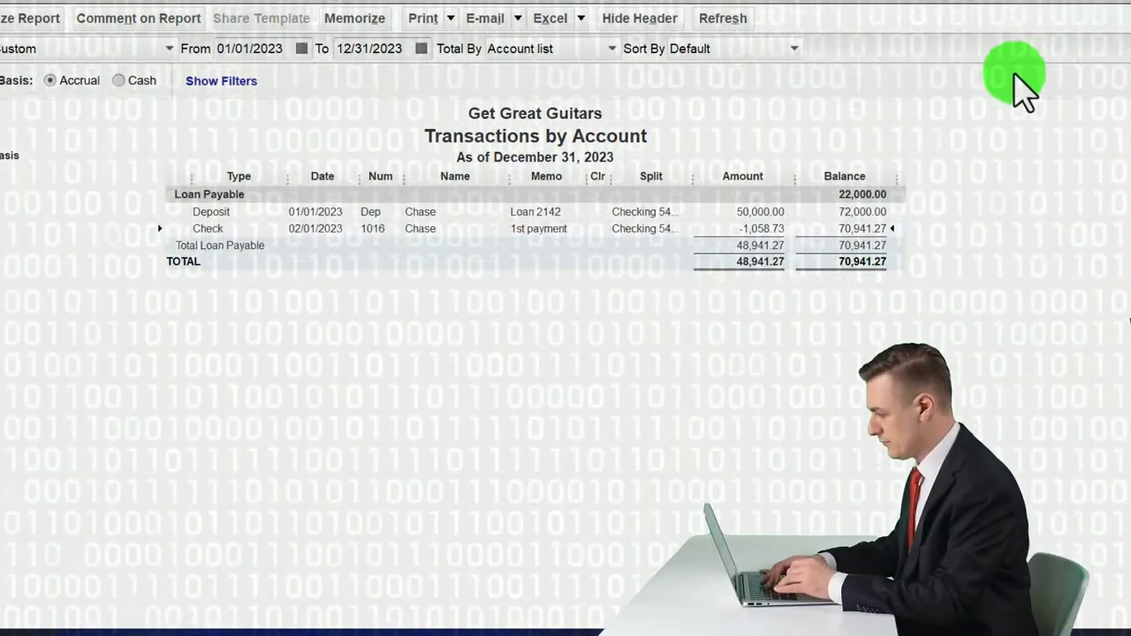
Step: Return to QuickBooks, close the Loan Payable transactions report, and start a new check made out to Chase
click(1122, 11)
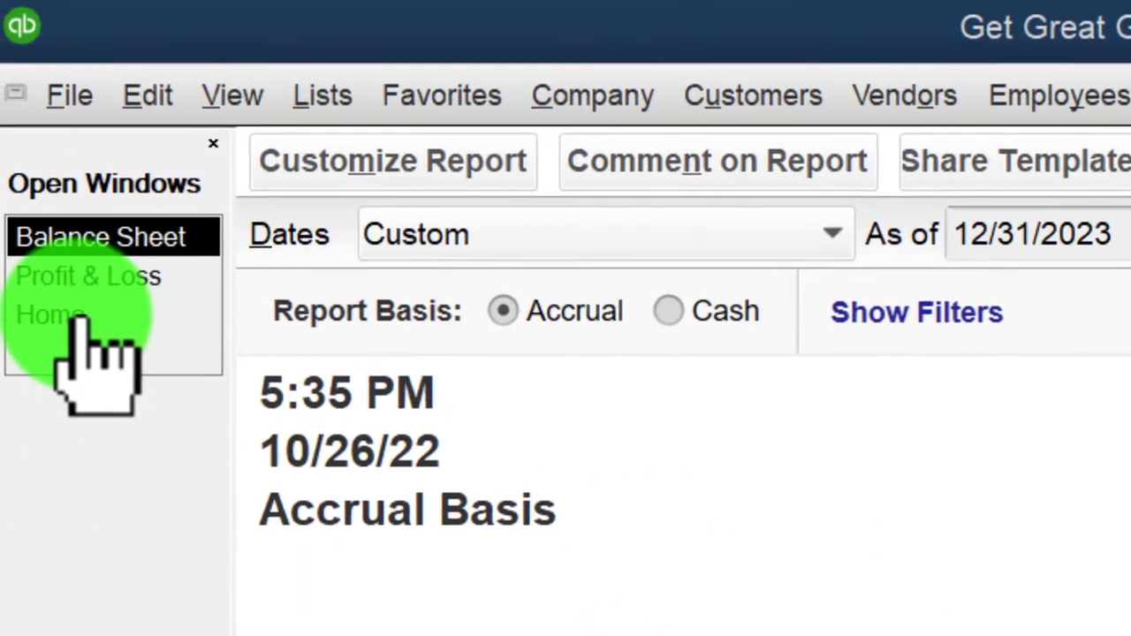
click(75, 320)
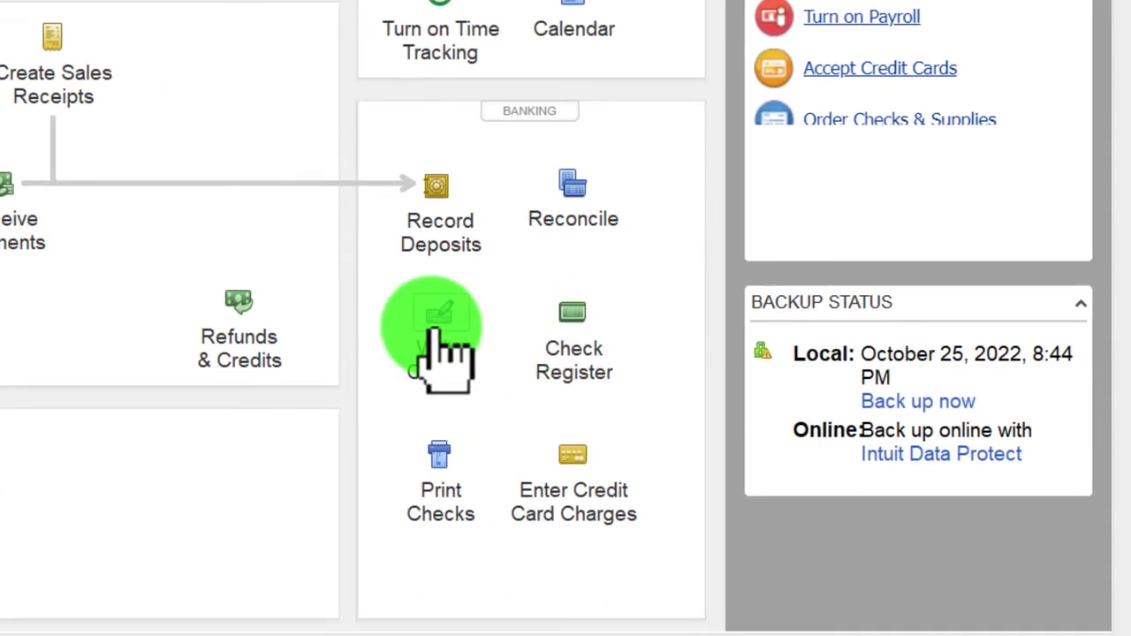
click(435, 329)
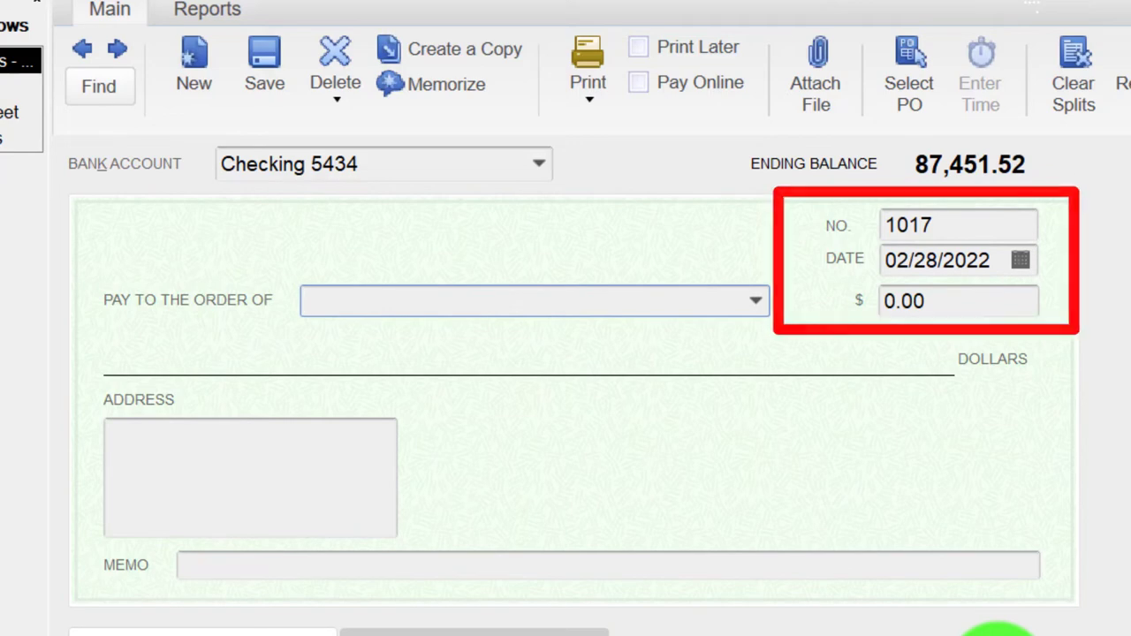
text(Chase)
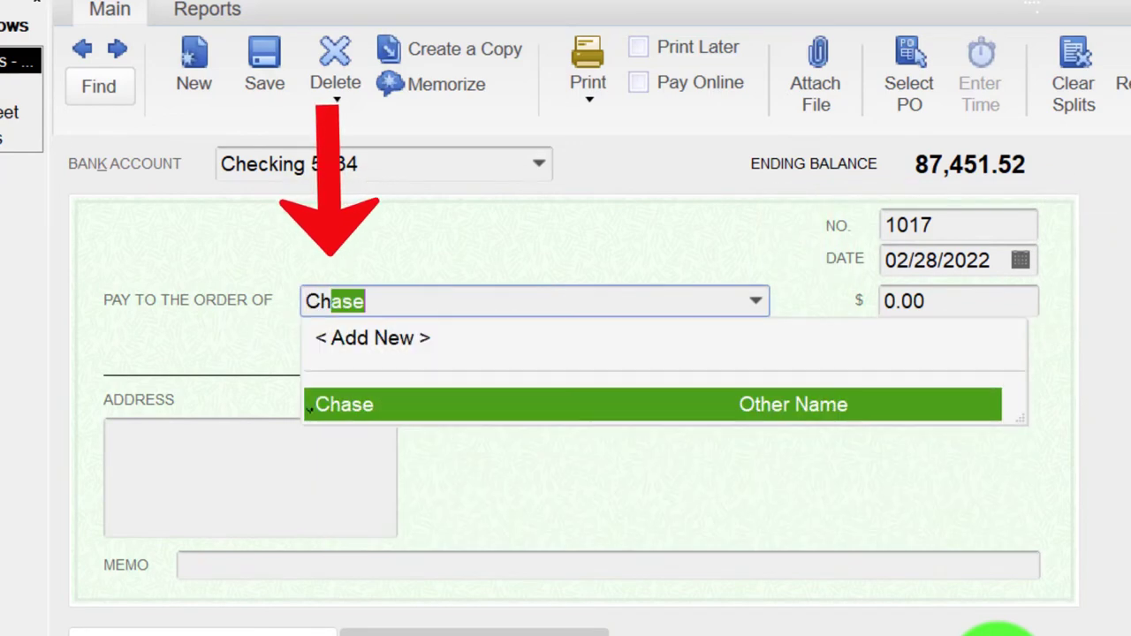
key(Tab)
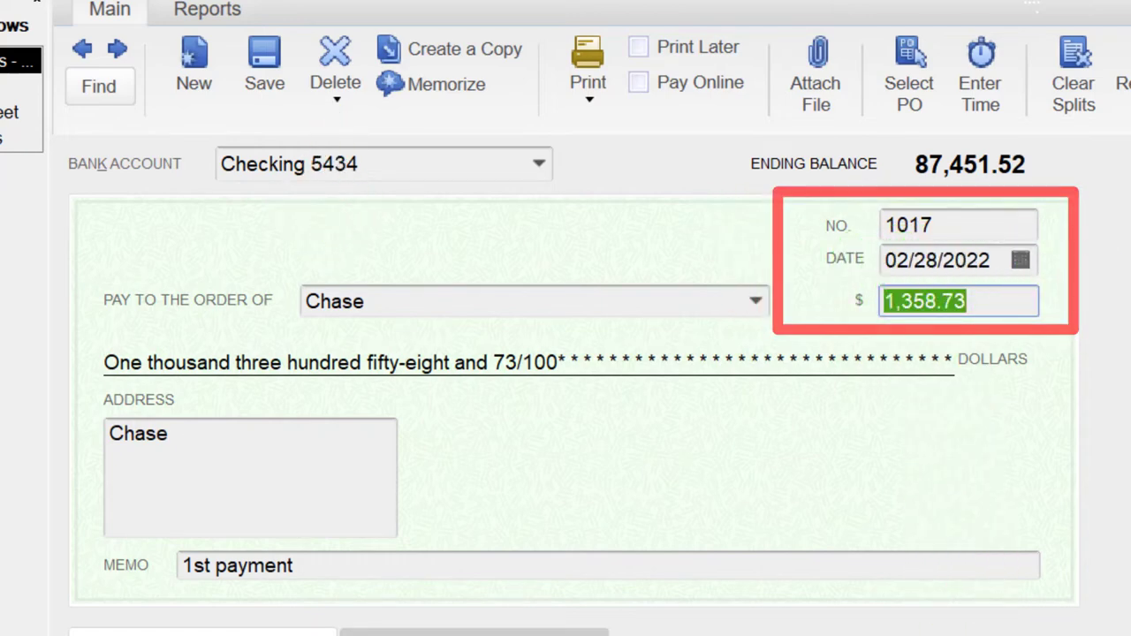
Step: Change the new check's memo to "2st payment"
key(Tab)
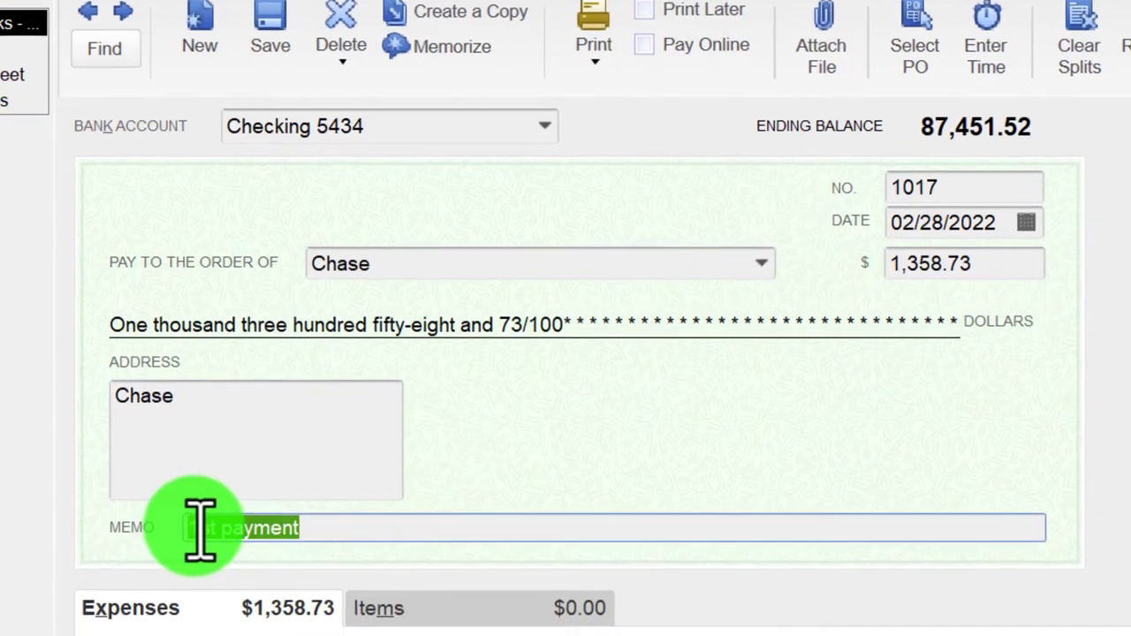
click(191, 565)
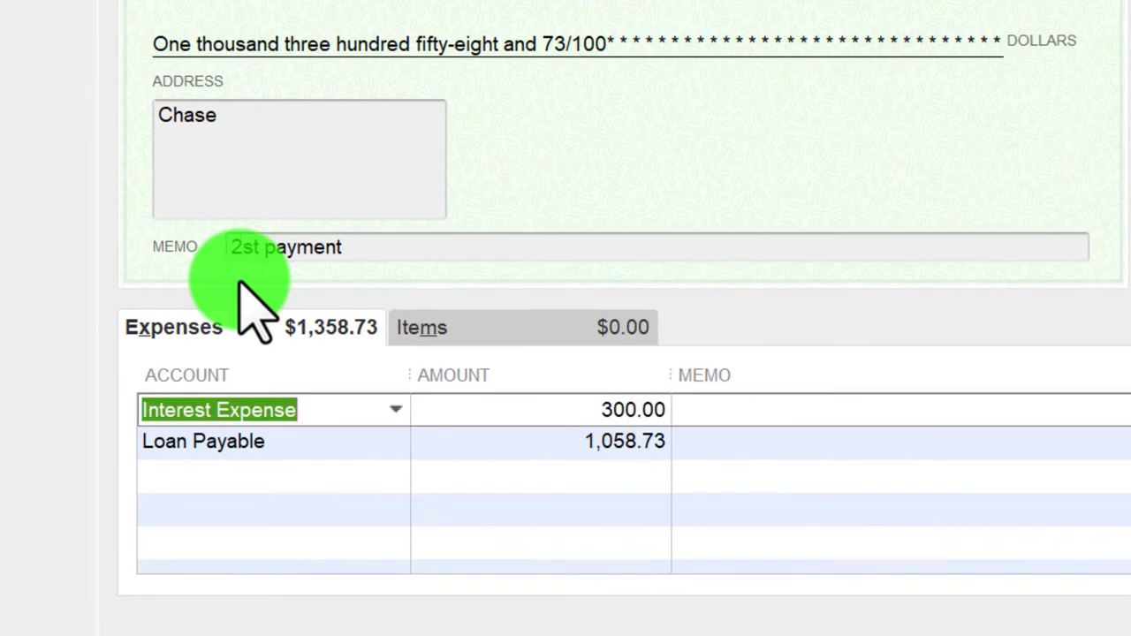
key(Tab)
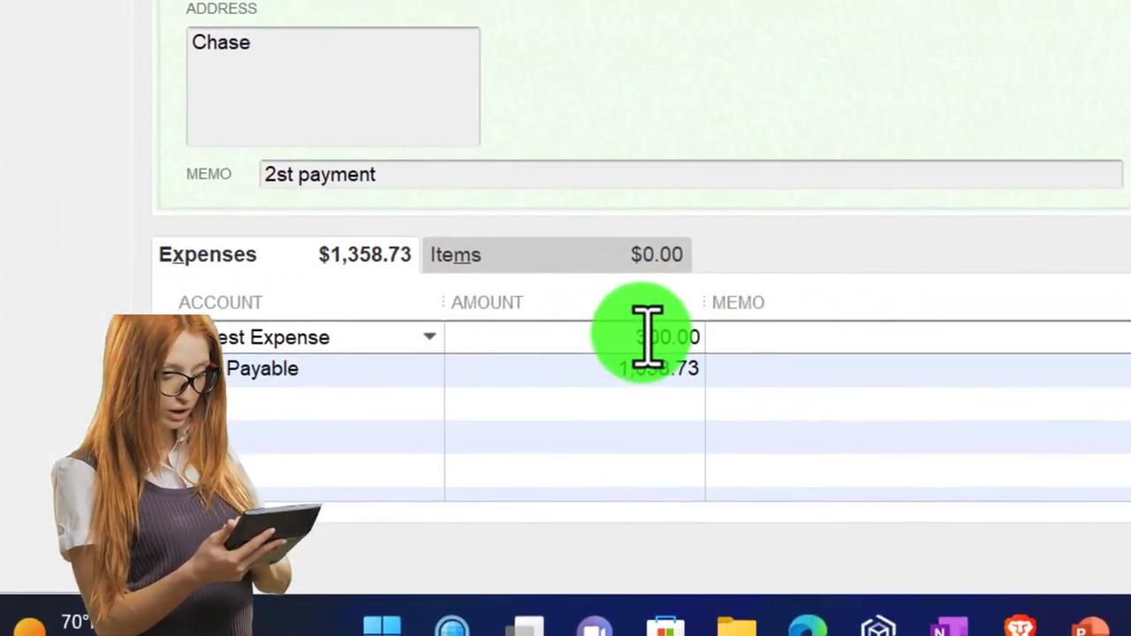
Step: Set the check's Interest Expense to 295.59 and Loan Payable to 1,063.14
click(698, 336)
text(29)
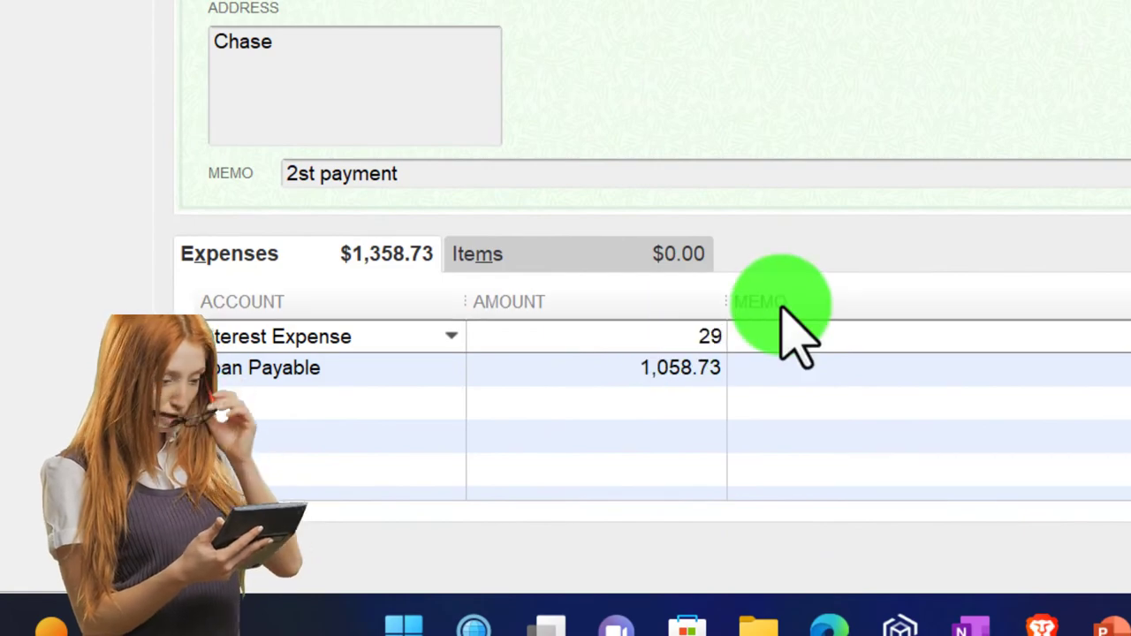
text(5.59)
key(Tab)
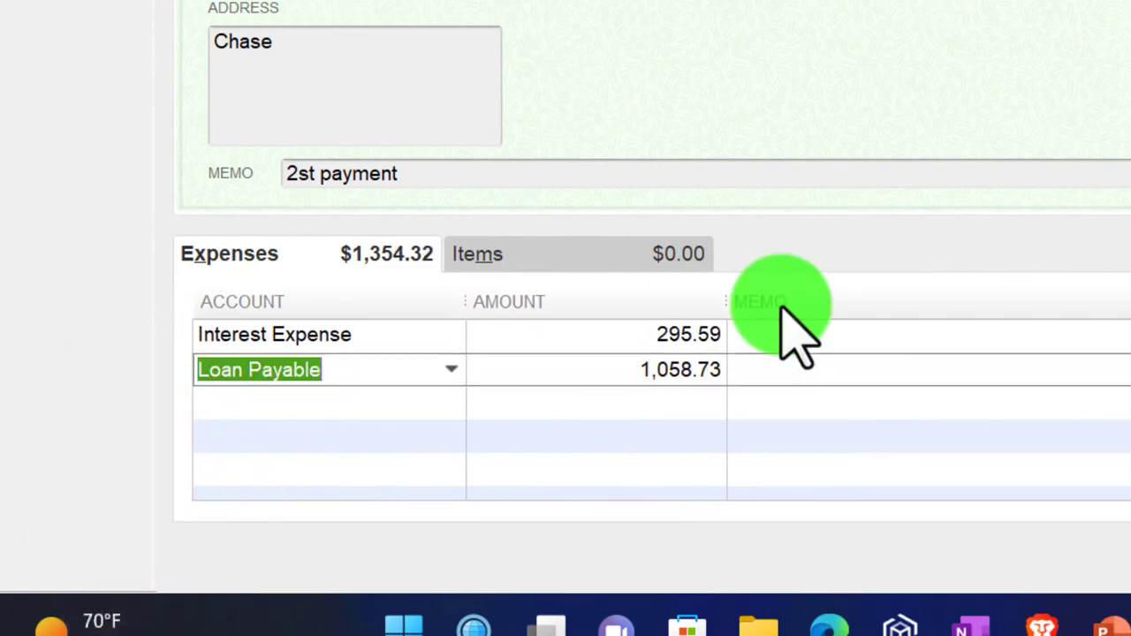
key(Tab)
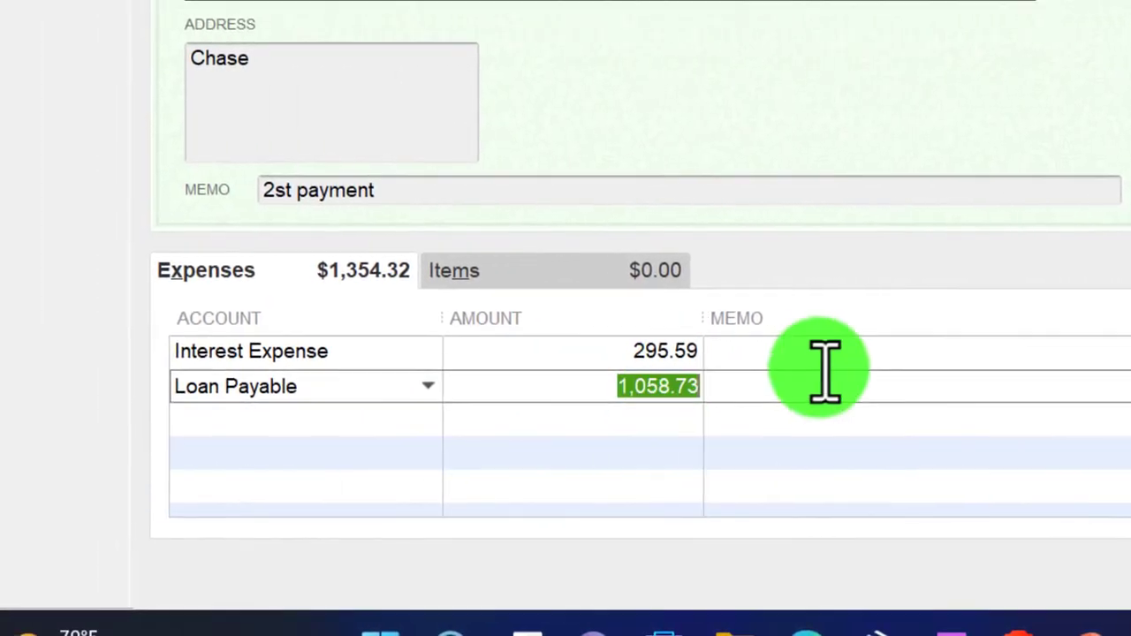
text(1,063.14)
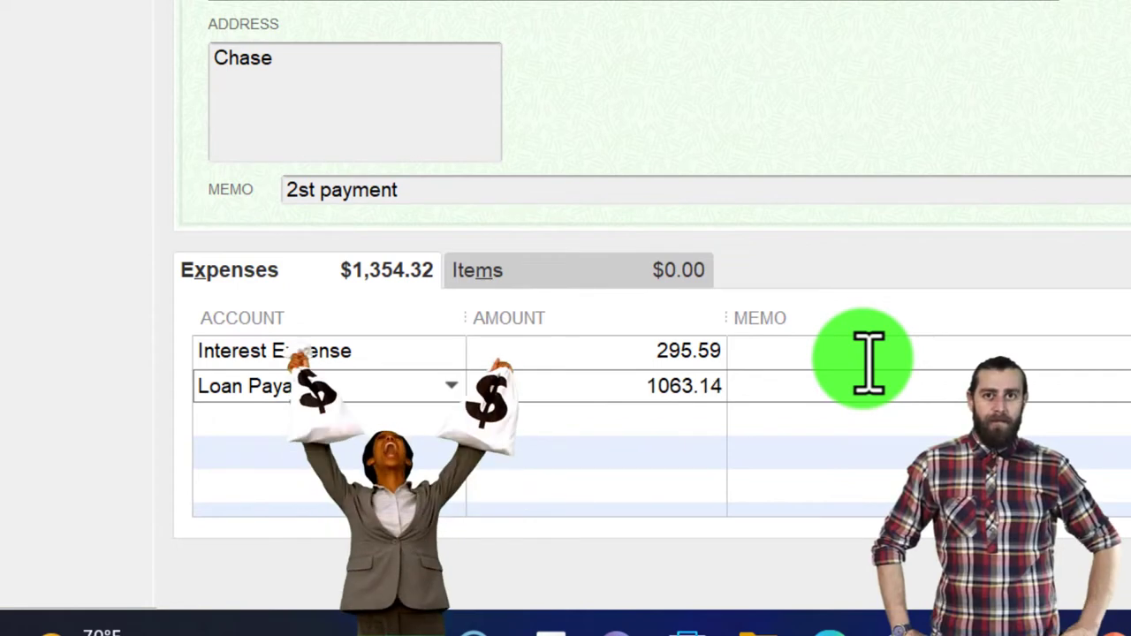
key(Tab)
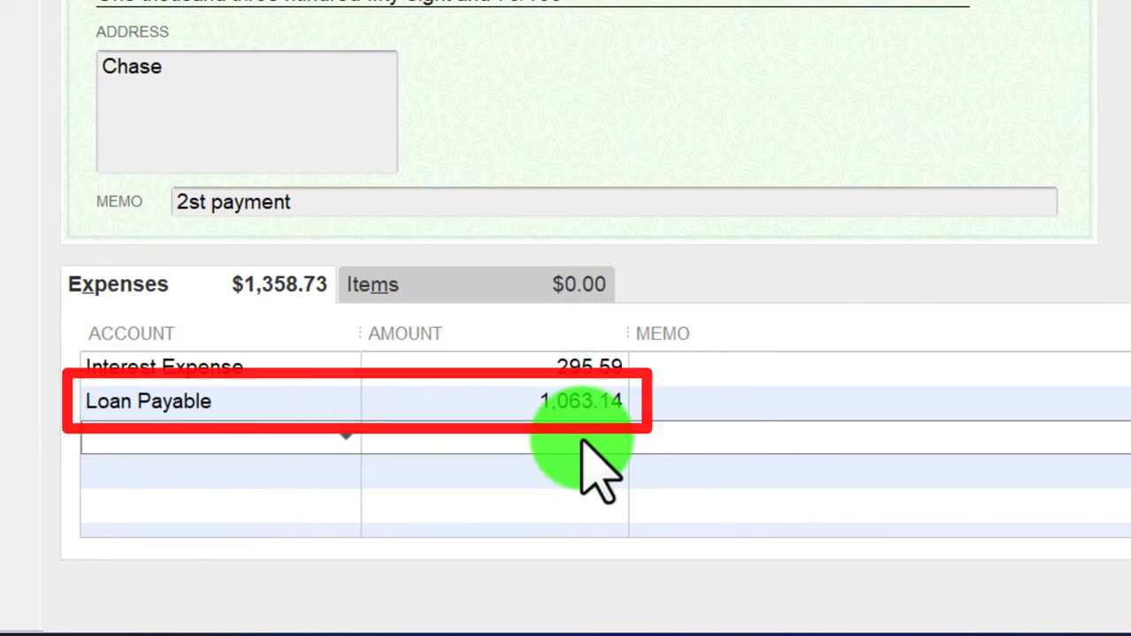
Step: Check the month 2 loan balance in the amortization table, and save and close the second loan payment check
click(1086, 618)
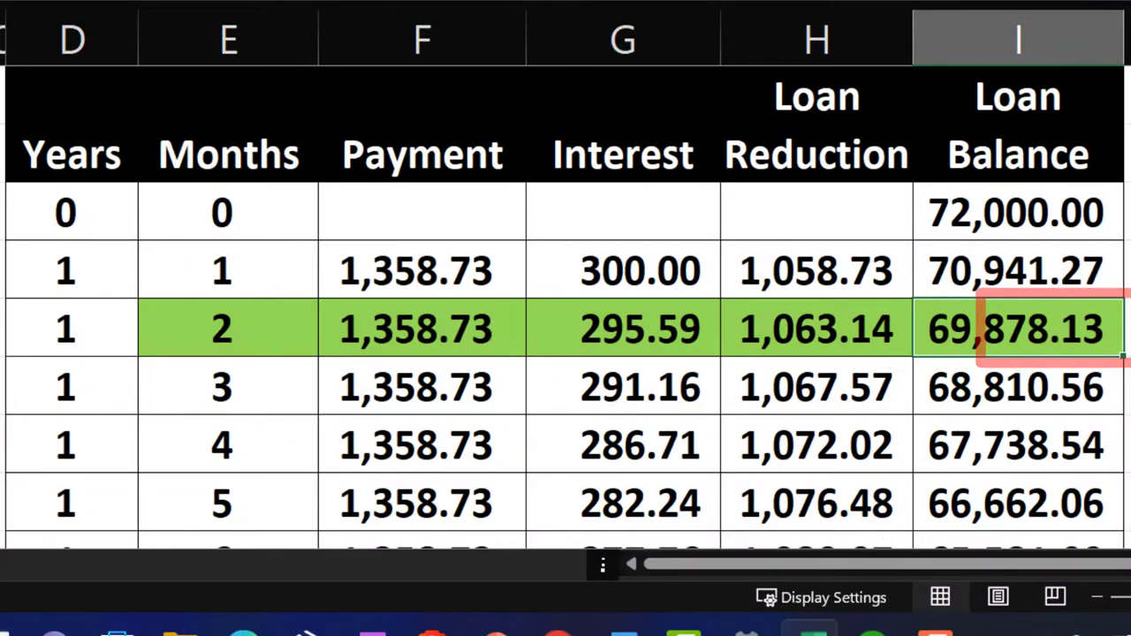
click(872, 629)
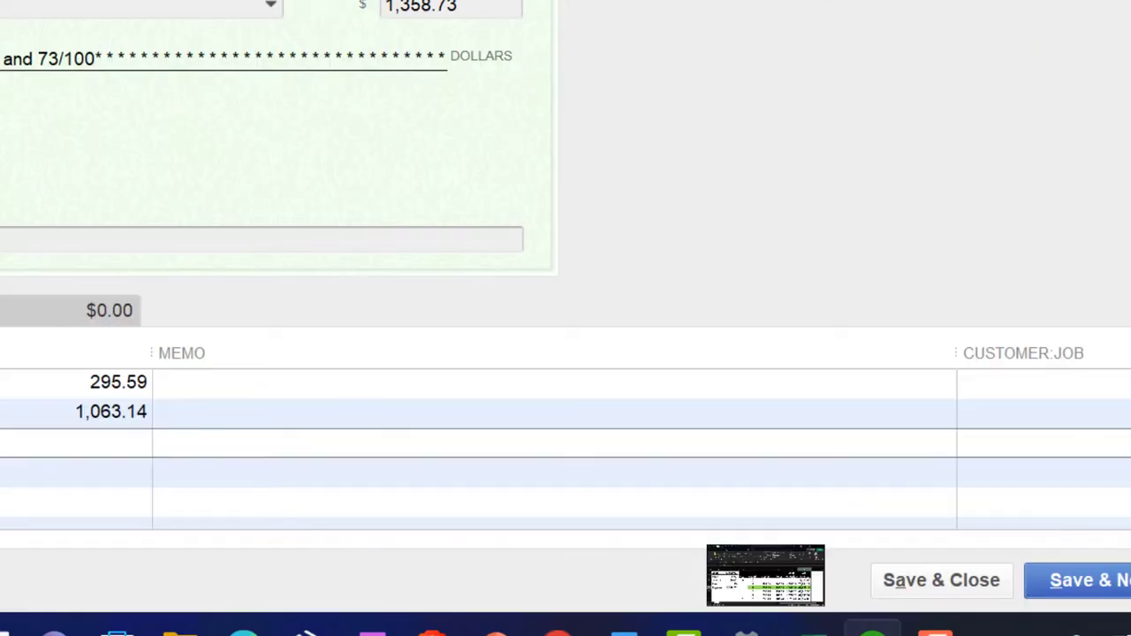
click(985, 579)
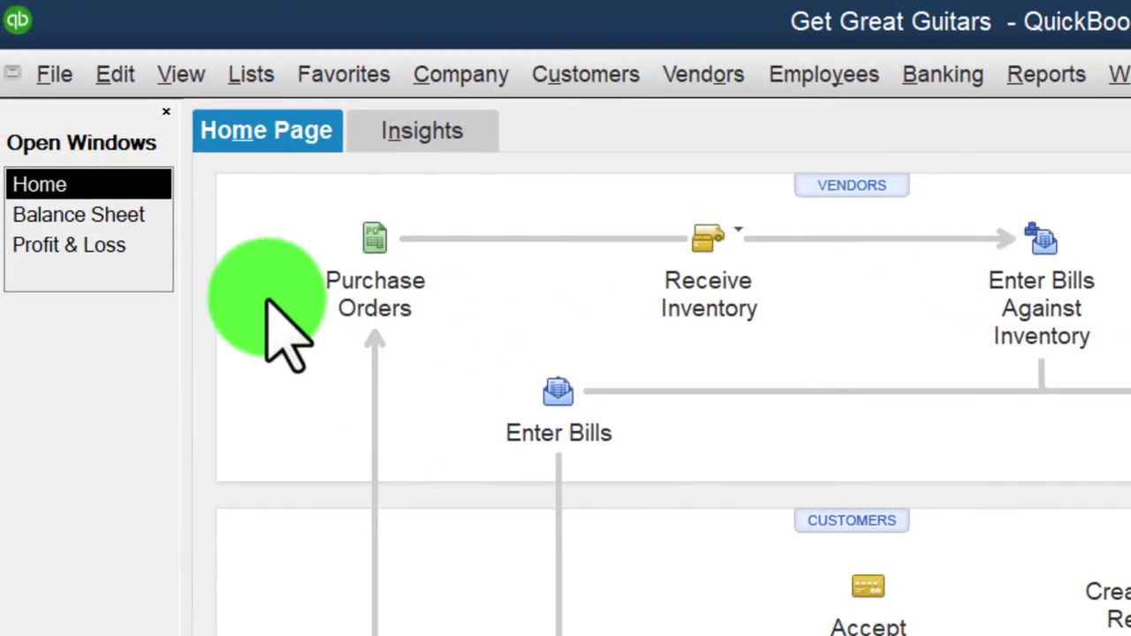
Step: Open the Checking 5434 transactions behind the Balance Sheet and set the transaction report's start date to 01/01/2022
click(104, 219)
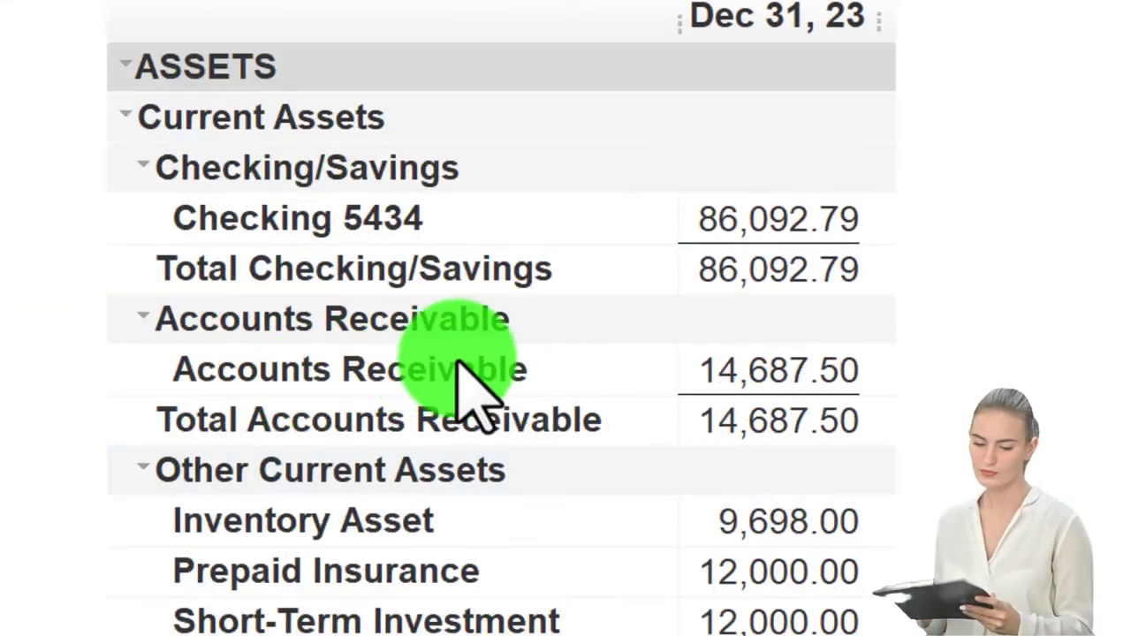
double_click(733, 220)
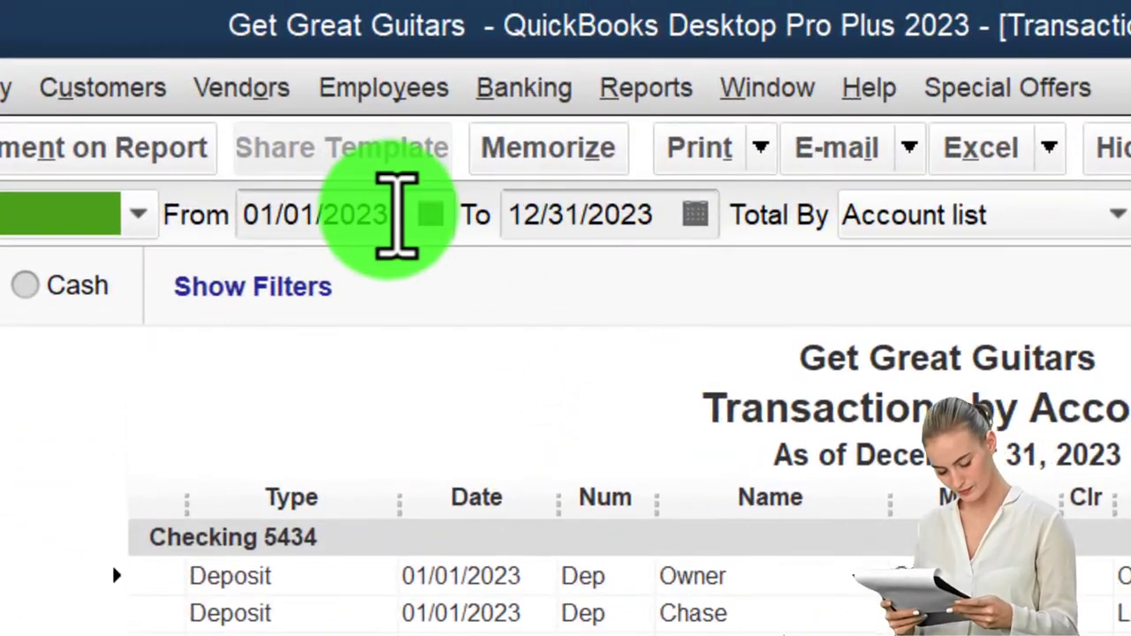
click(395, 217)
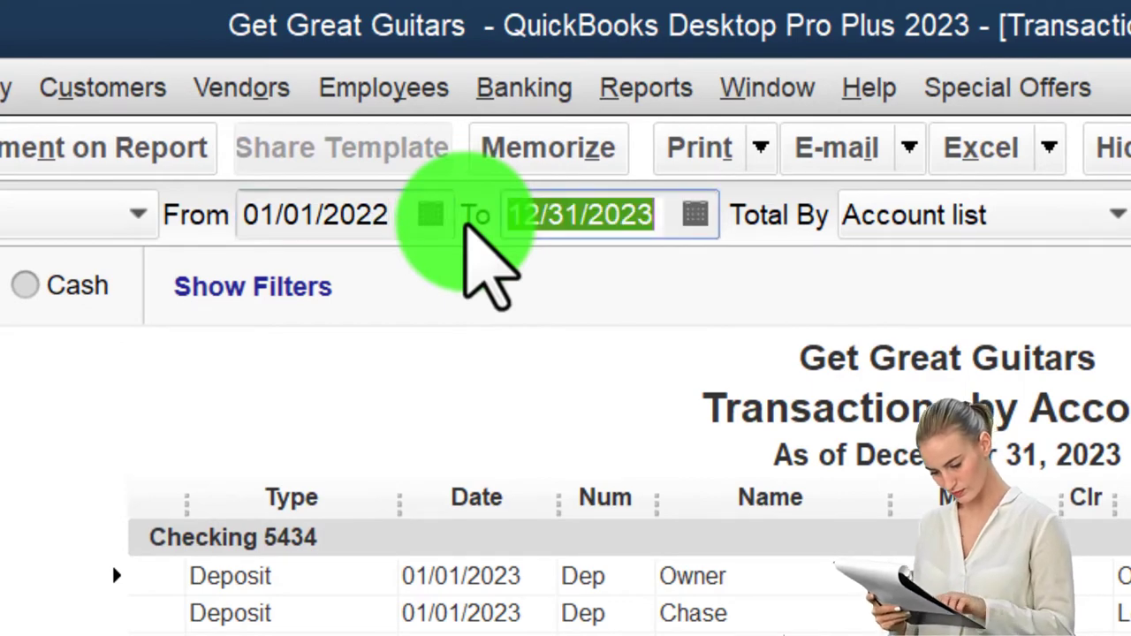
key(Tab)
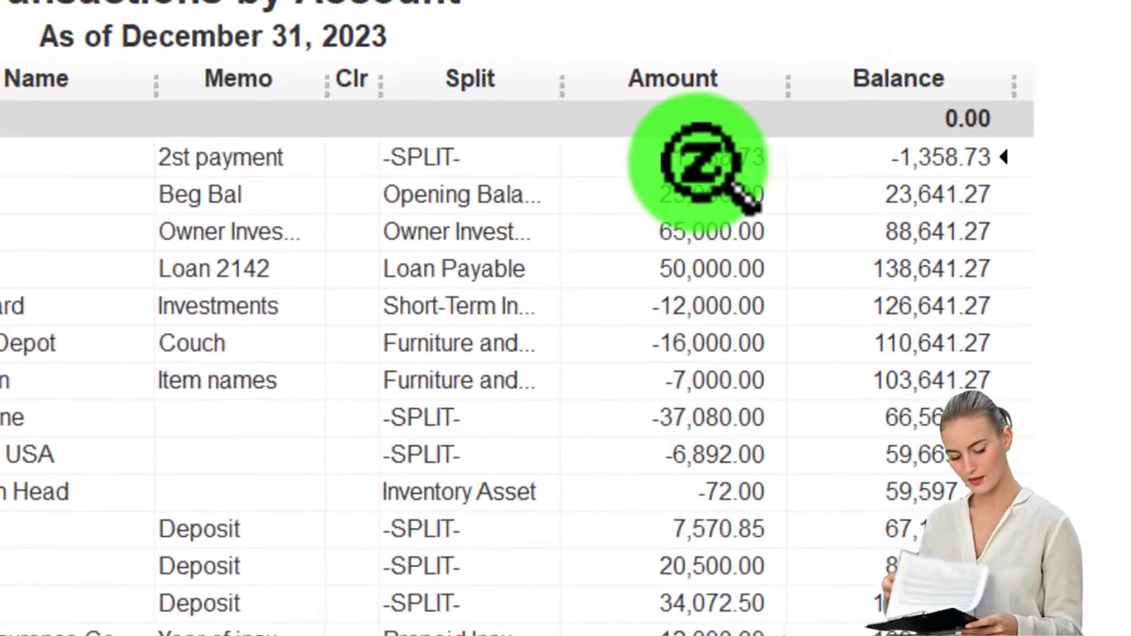
Step: Open the Chase check with the memo "2st payment", set its date to 02/28/2023, and record the change
double_click(698, 159)
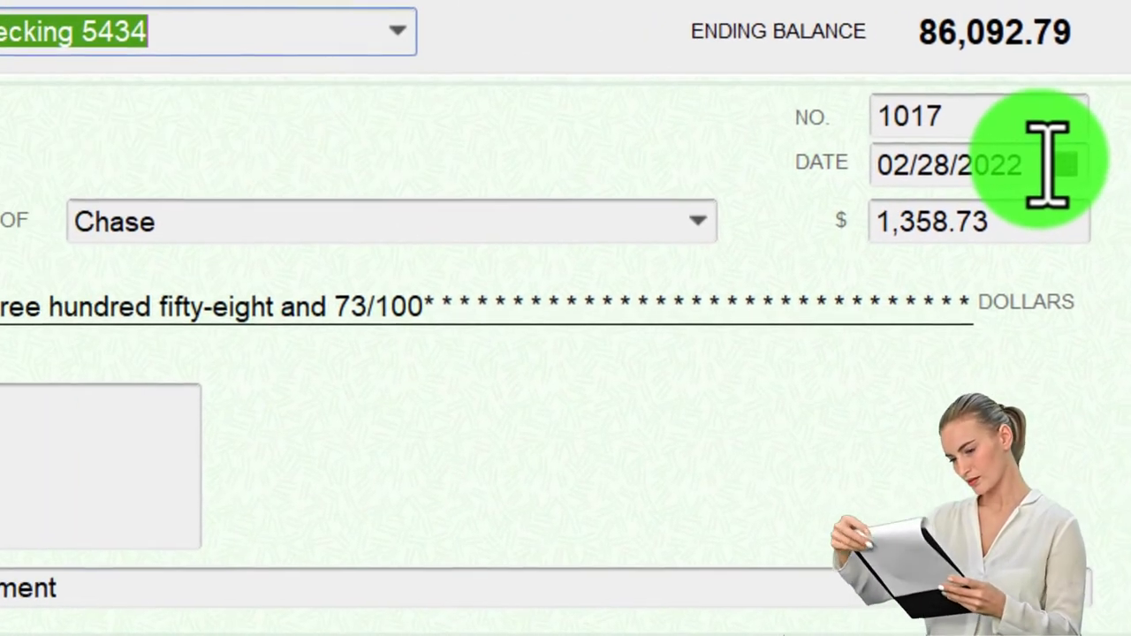
click(218, 74)
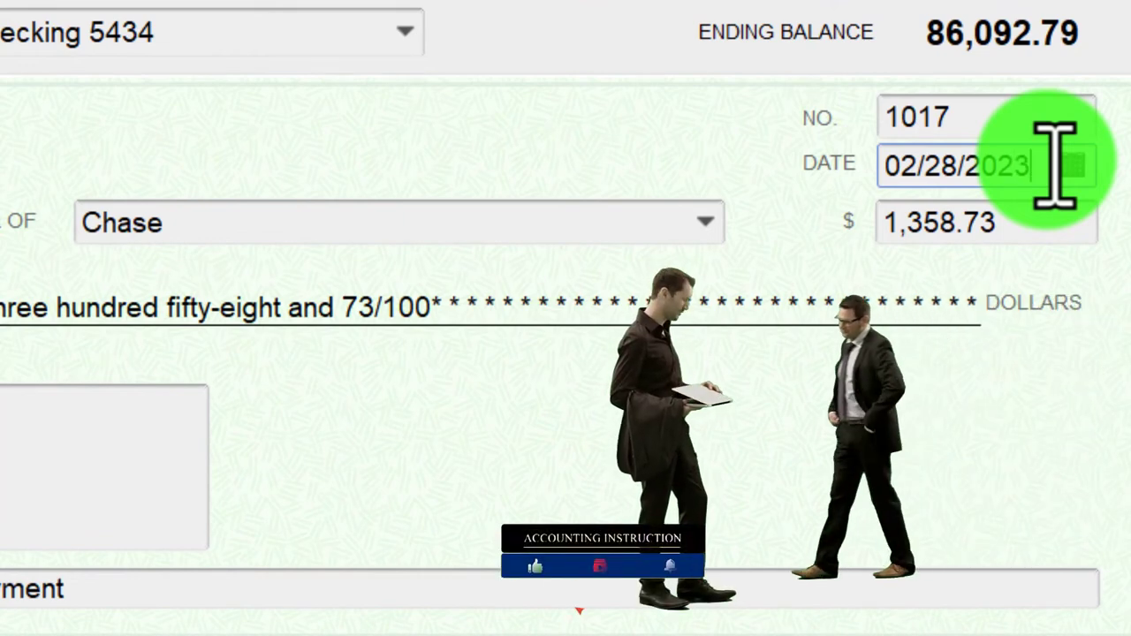
key(Tab)
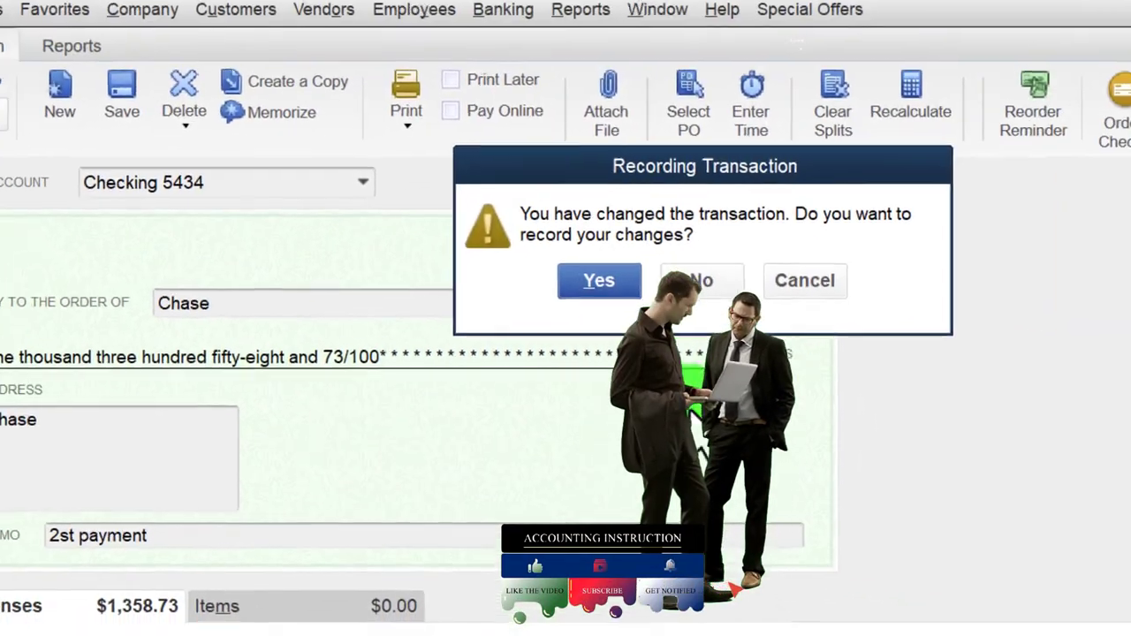
click(588, 299)
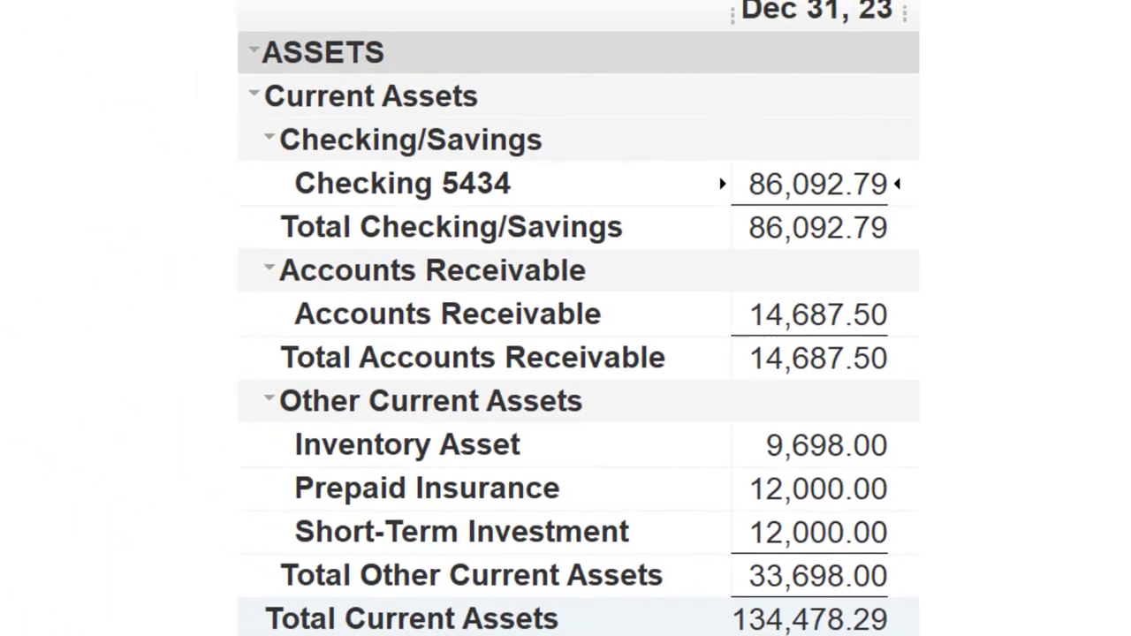
Step: Review the transactions behind Loan Payable on the Balance Sheet and Interest Expense on the Profit & Loss report
scroll(578, 336, down, 10)
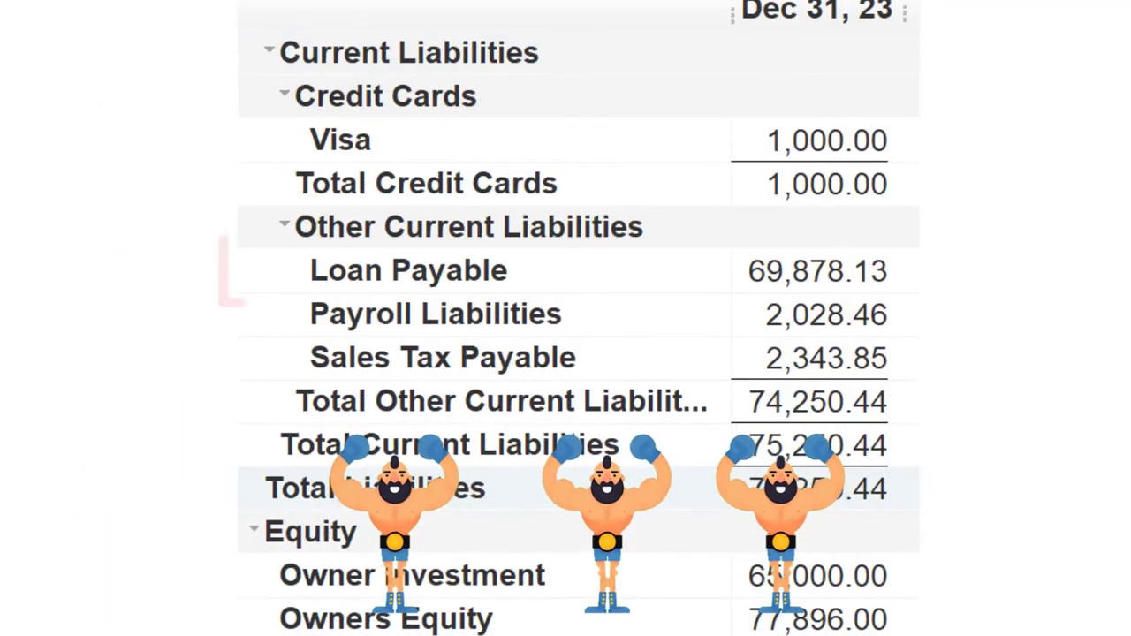
double_click(821, 272)
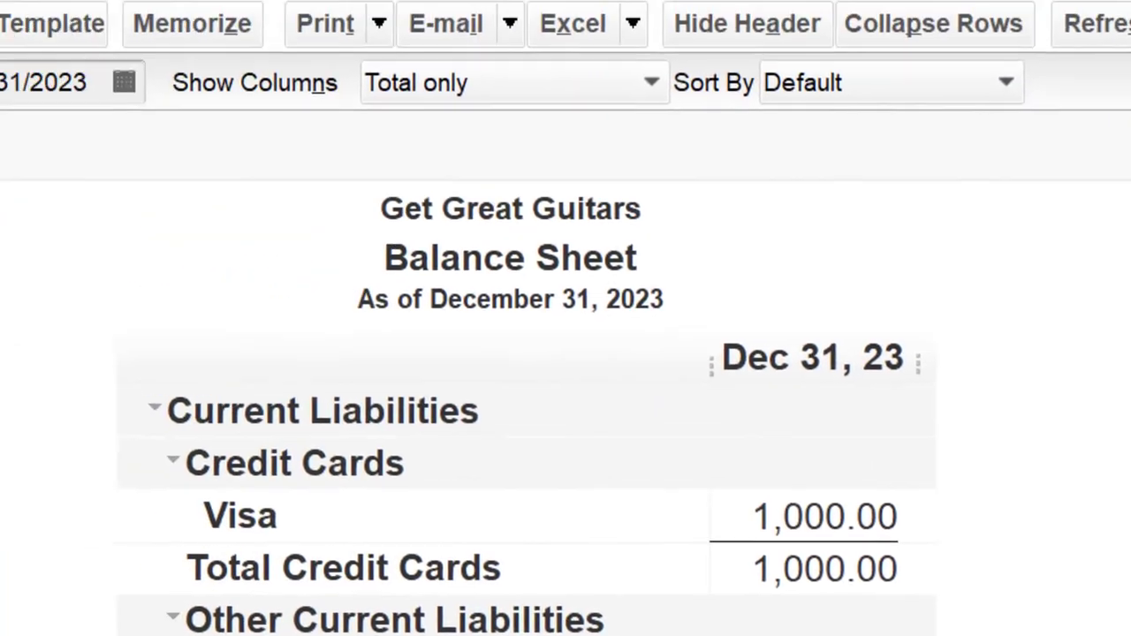
click(96, 246)
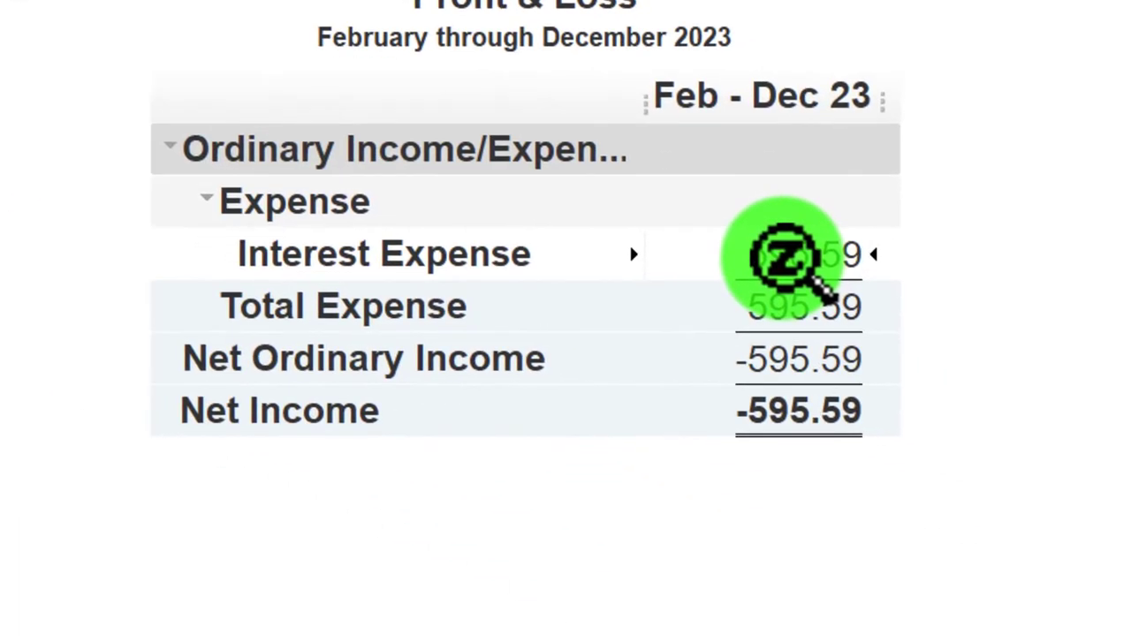
double_click(972, 335)
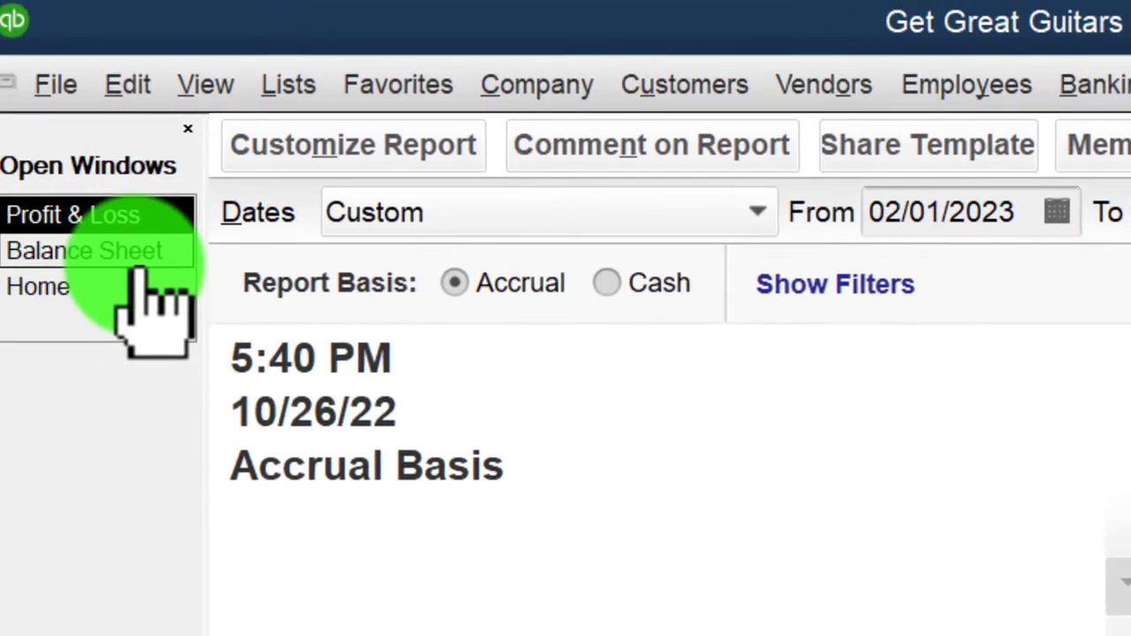
Step: Compare the Balance Sheet's loan balance with month 2 of the Excel amortization table and return to QuickBooks
click(133, 256)
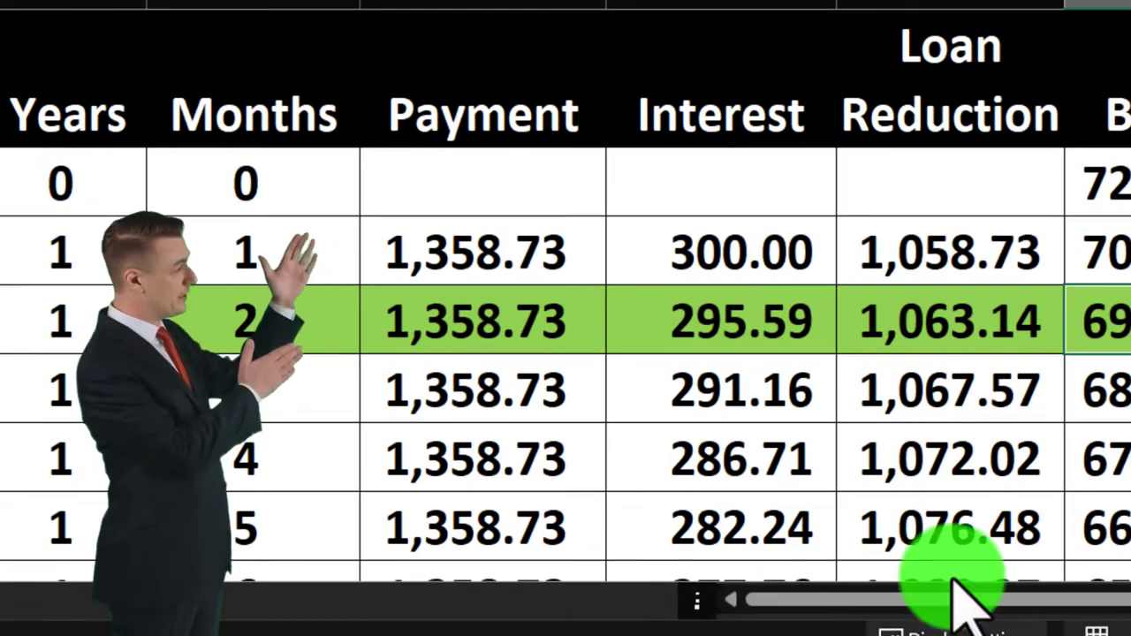
scroll(983, 362, down, 3)
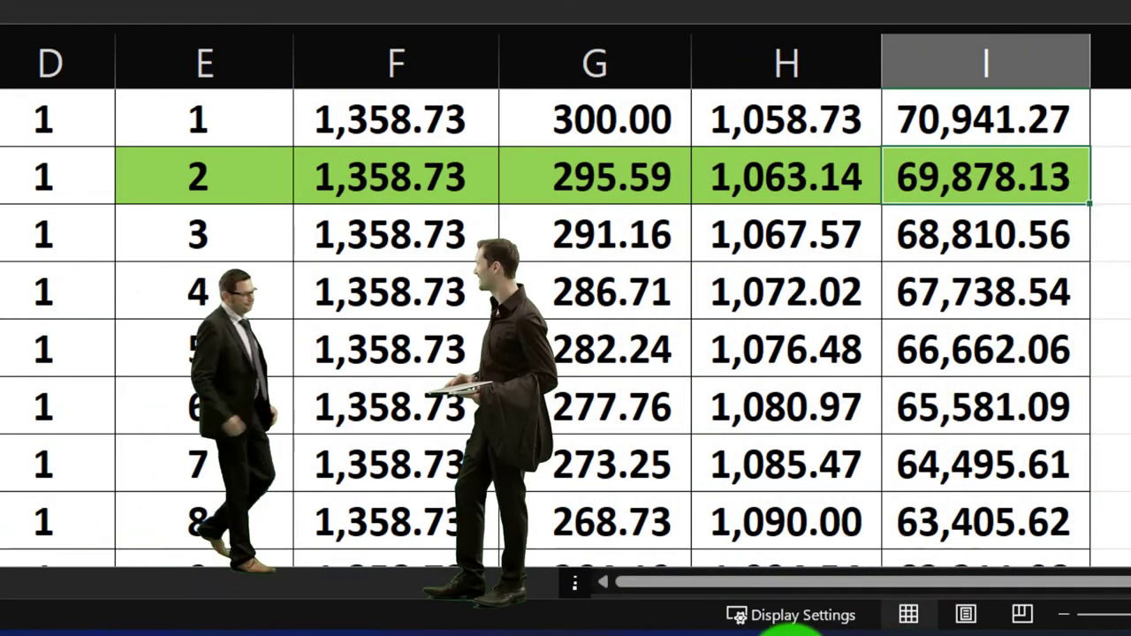
click(799, 629)
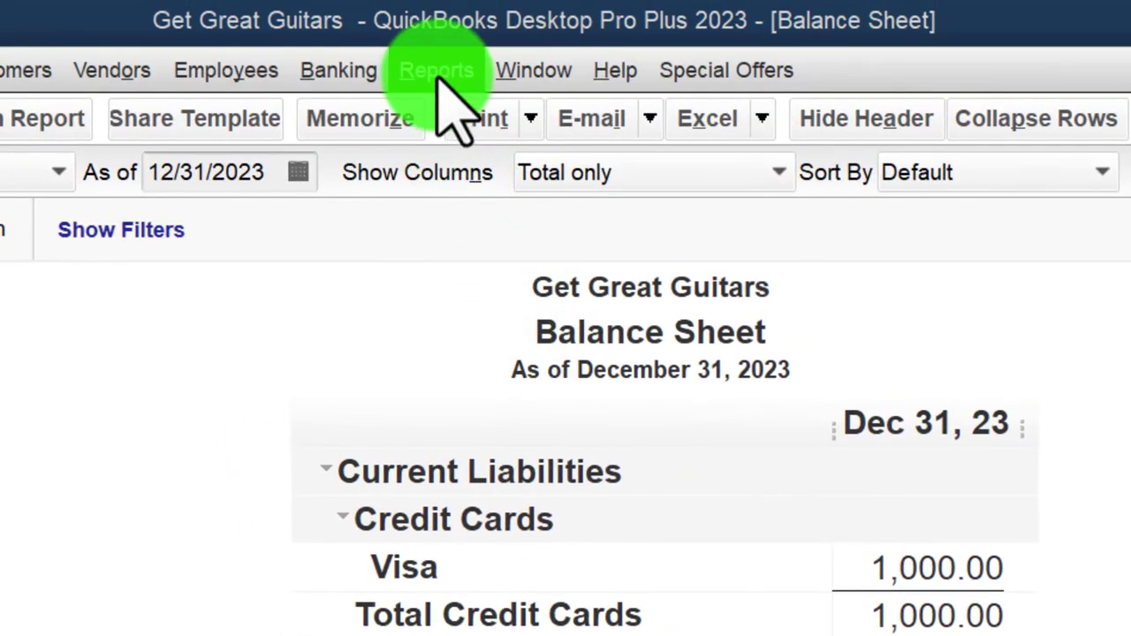
Step: Open the Trial Balance report with a date range of 01/01/2023 to 12/31/2023
click(437, 75)
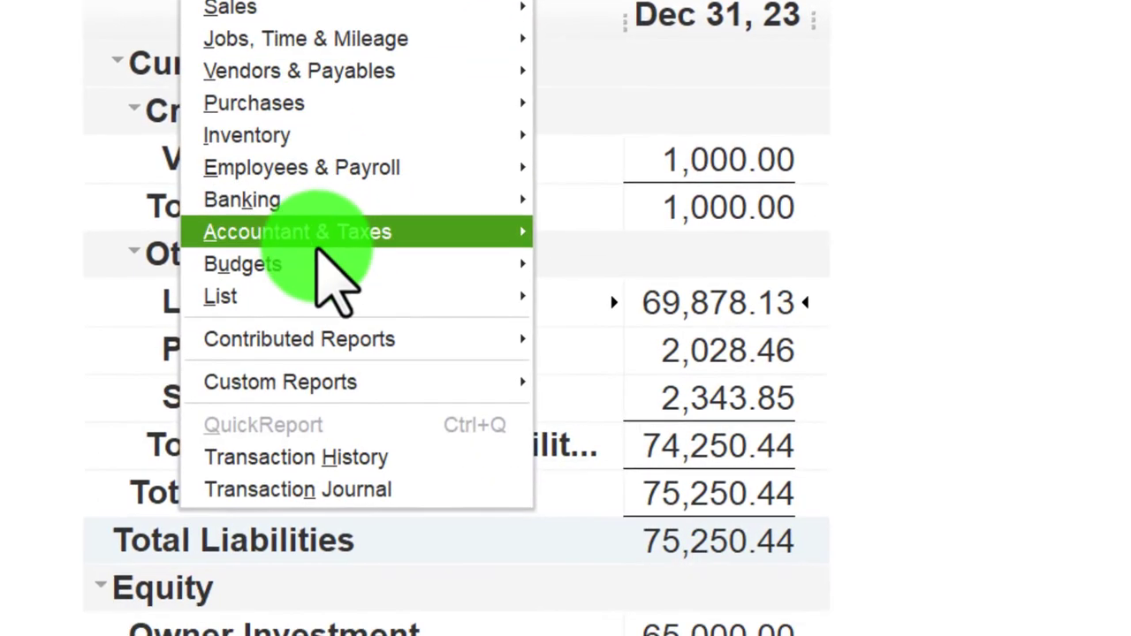
click(530, 233)
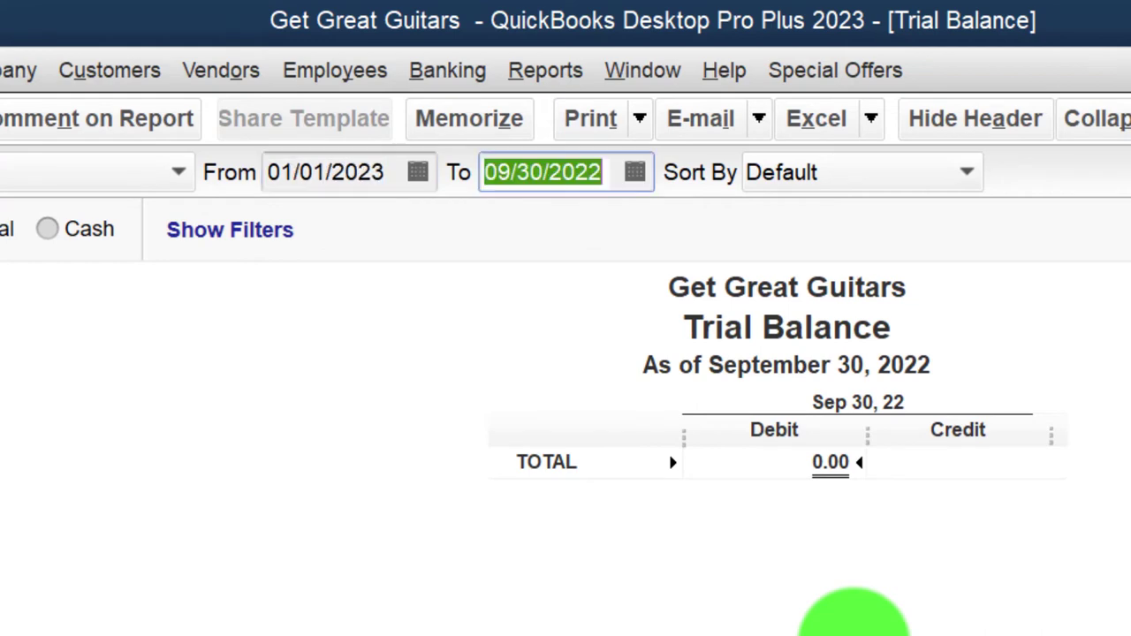
key(Tab)
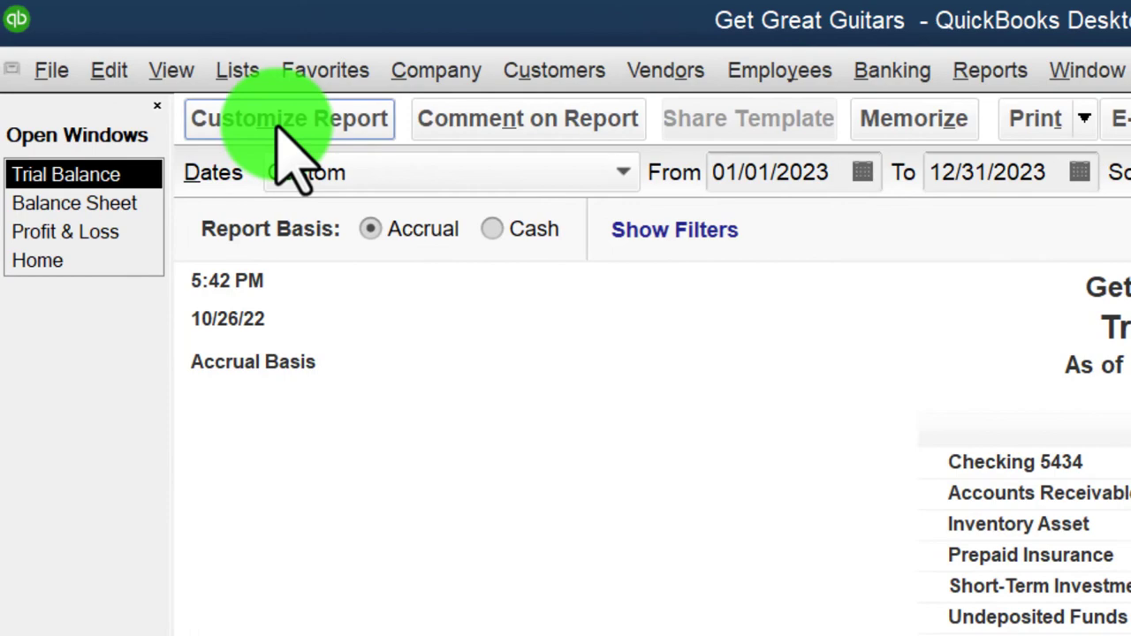
Step: Customize the Trial Balance report's font to Arial Bold, size 16
click(279, 125)
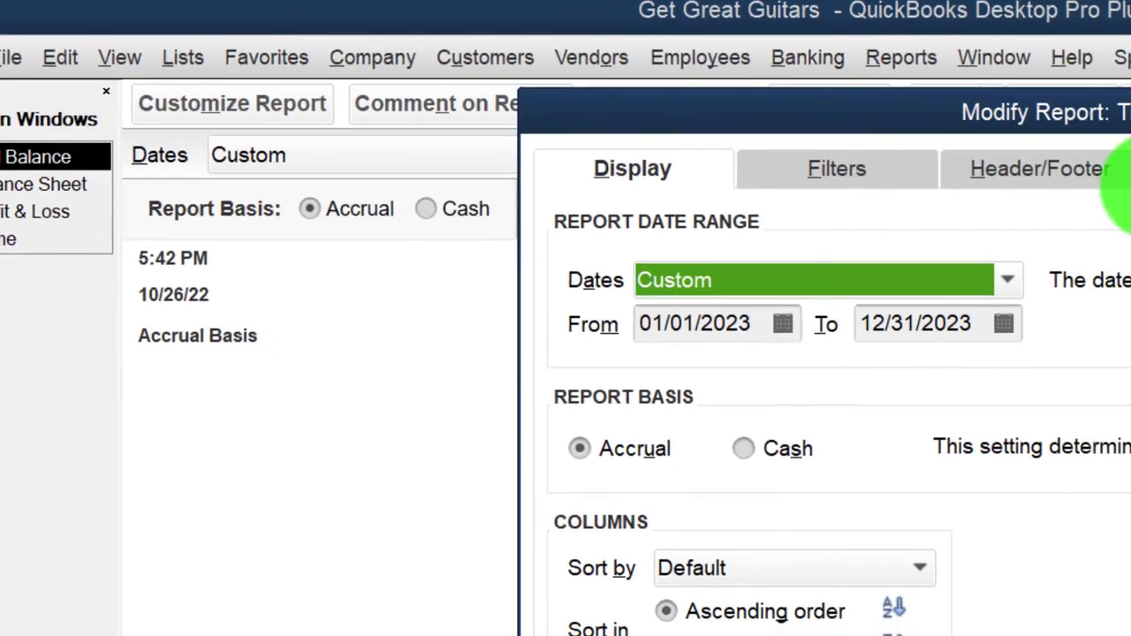
click(1130, 203)
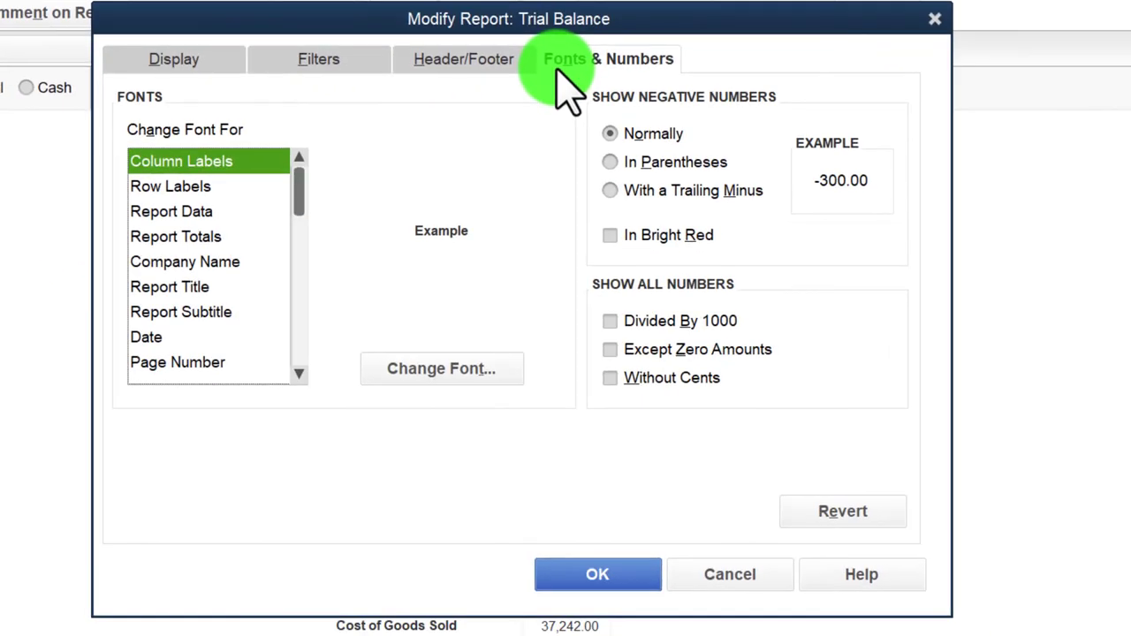
click(510, 364)
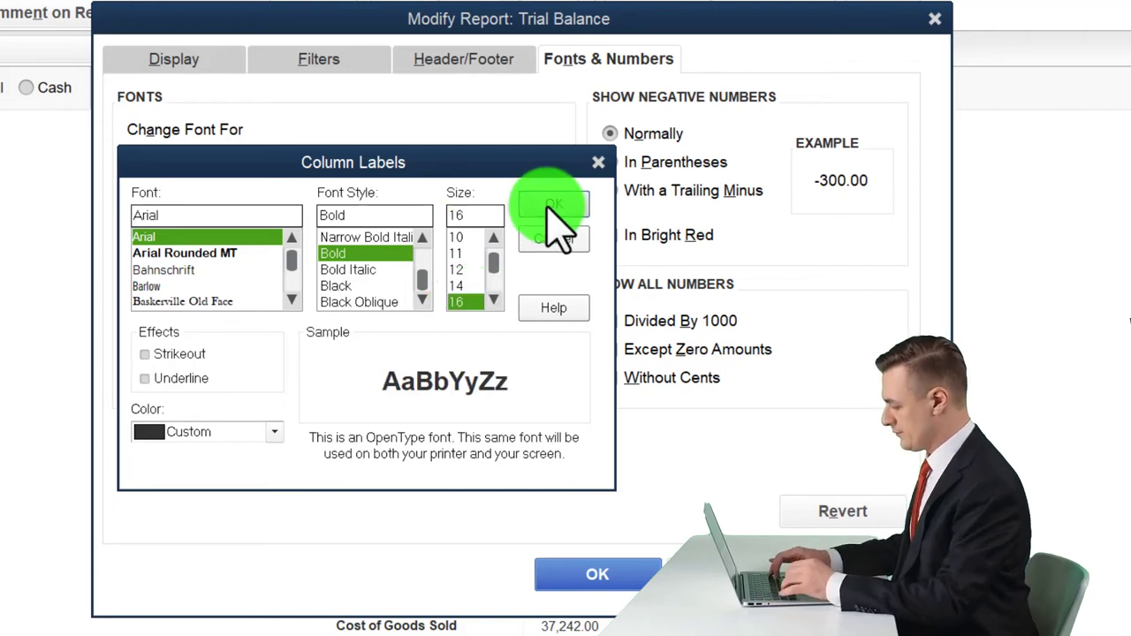
click(553, 205)
click(381, 195)
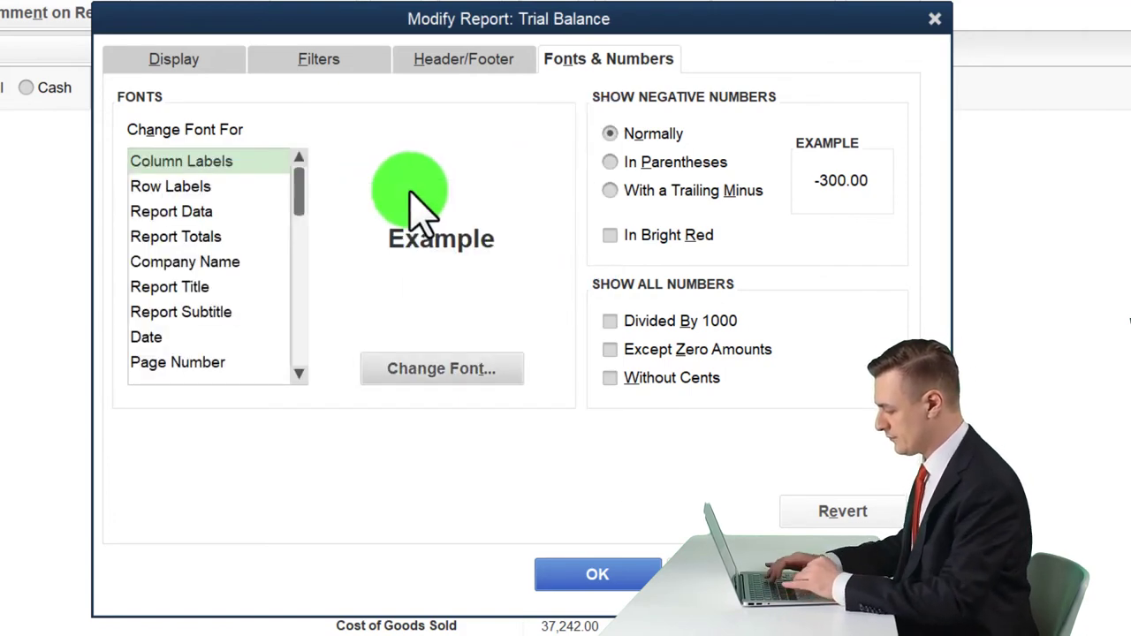
click(603, 574)
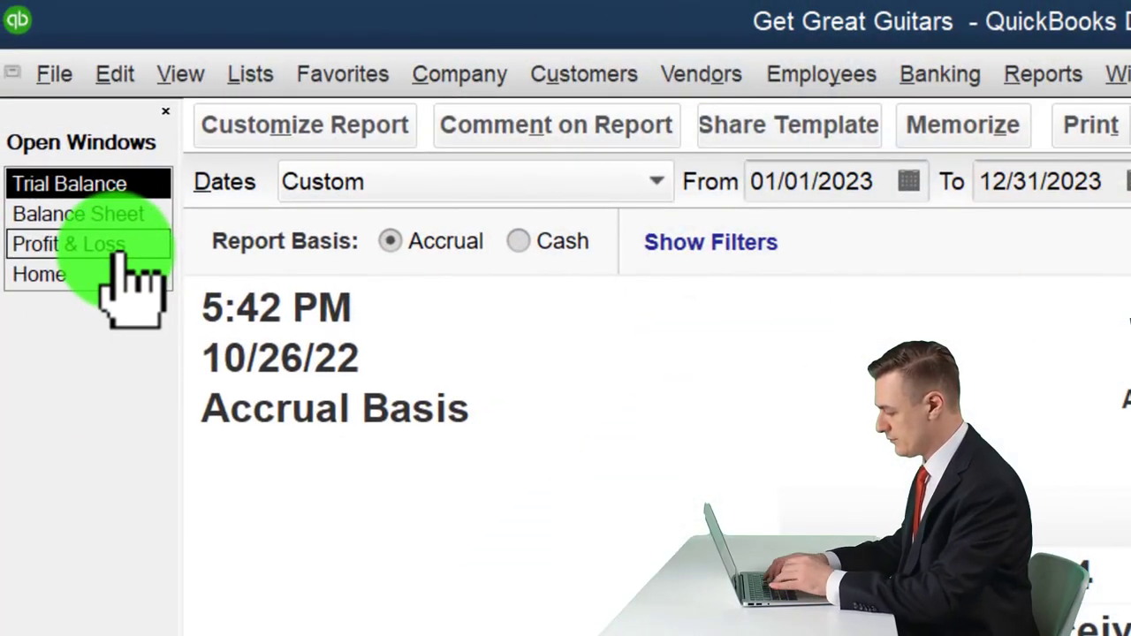
Step: Set the Profit & Loss report's start date to 01/01/2023
click(120, 252)
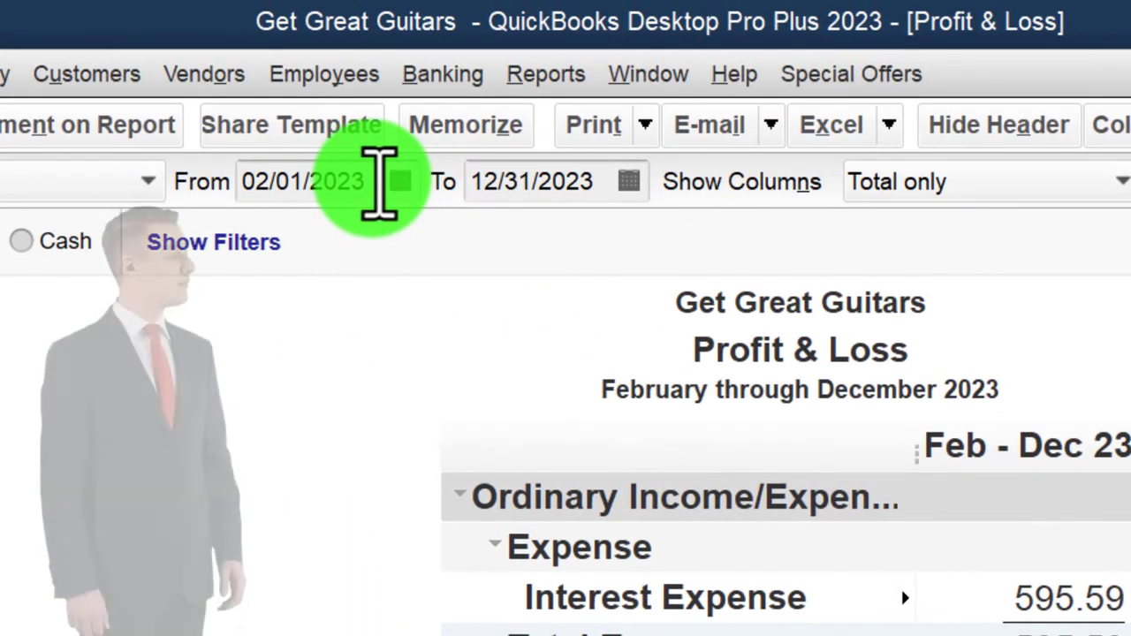
click(273, 182)
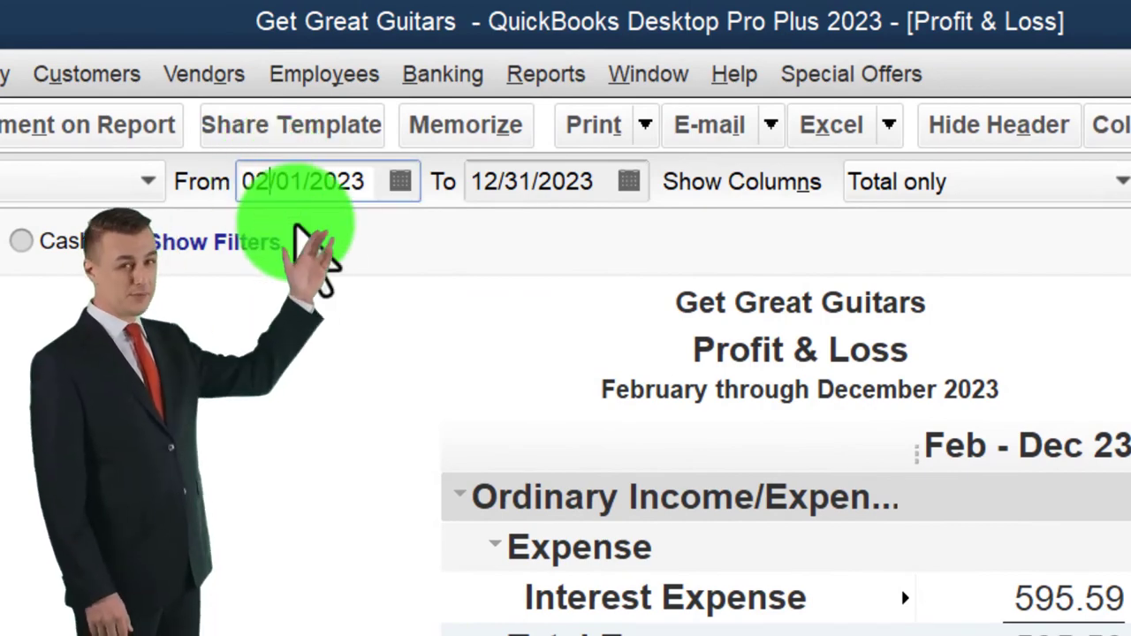
key(BackSpace)
text(1)
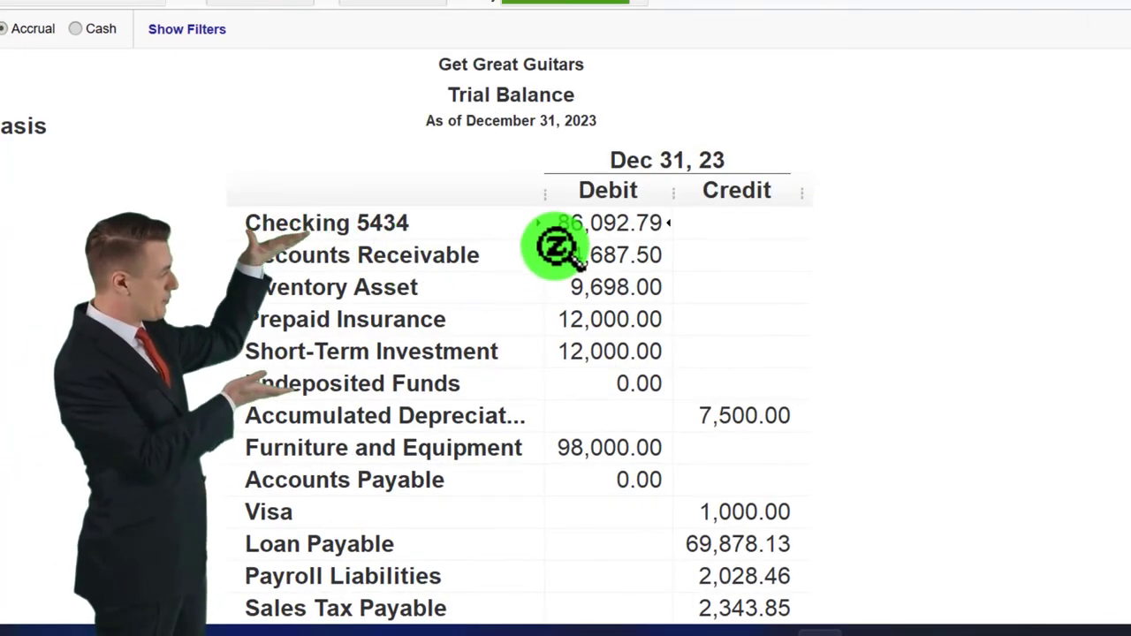
Step: Try a Trial Balance start date of 02/01/2023 and restore the start date to 01/01/2023
scroll(555, 245, down, 4)
scroll(579, 309, down, 2)
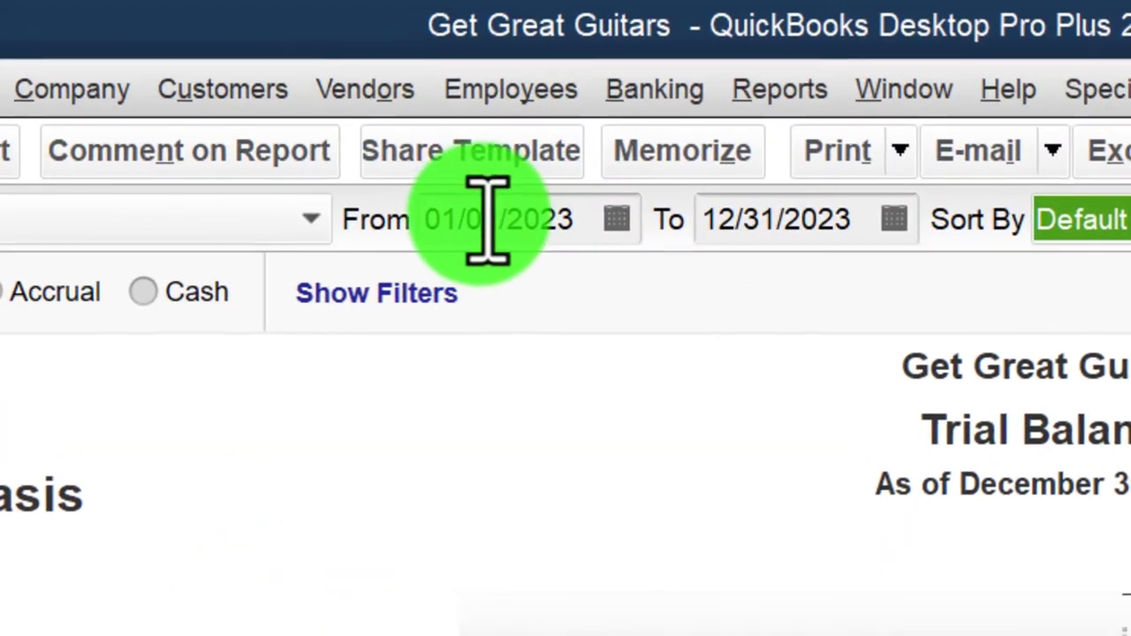
click(457, 218)
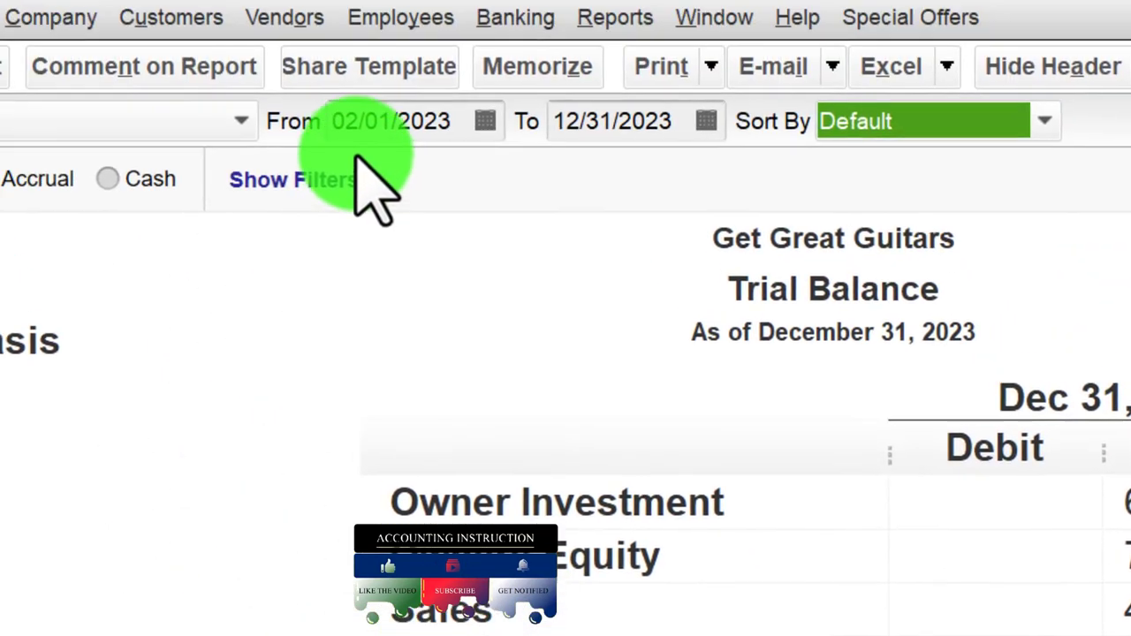
click(354, 117)
key(BackSpace)
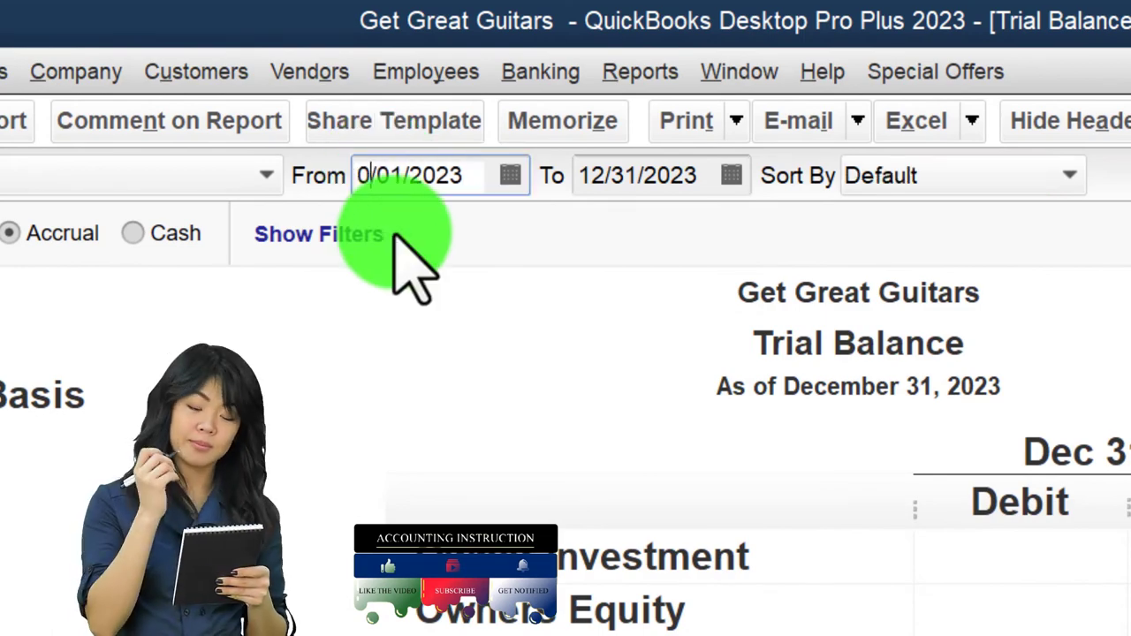
text(1)
key(Tab)
key(Tab)
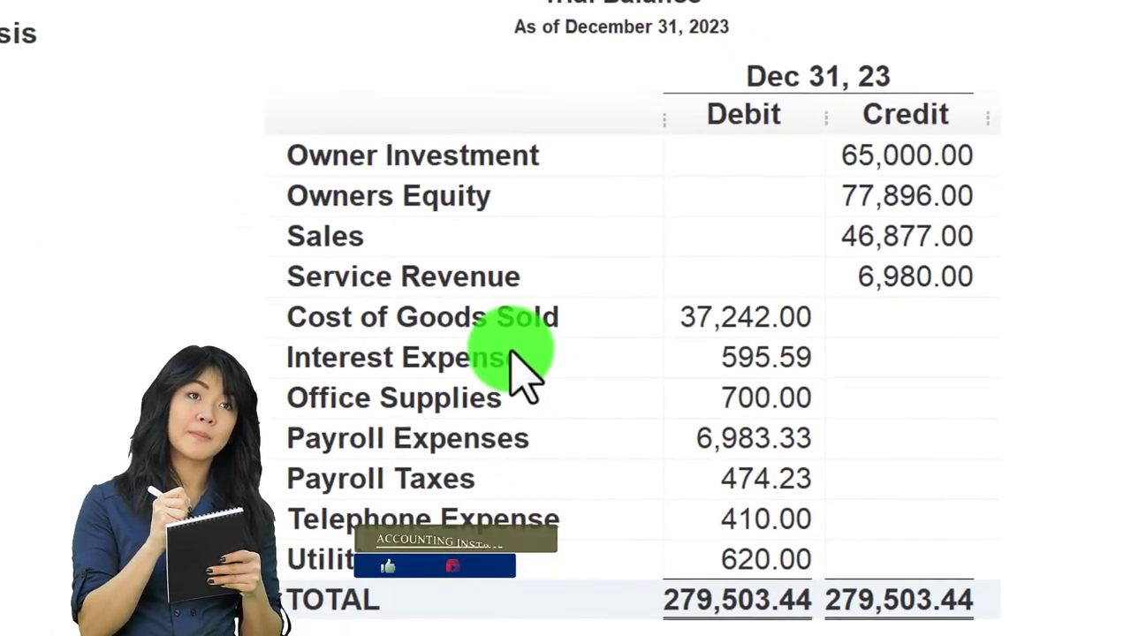
Step: Review the debit and credit balances of all Trial Balance accounts down to the total
scroll(521, 366, up, 10)
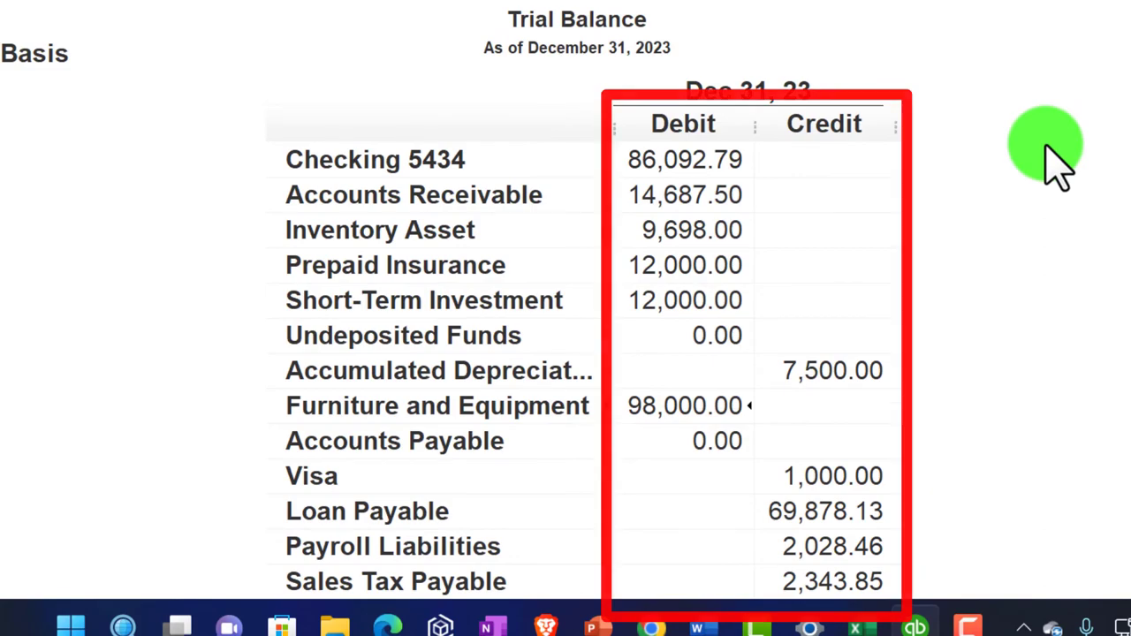
scroll(1055, 164, down, 3)
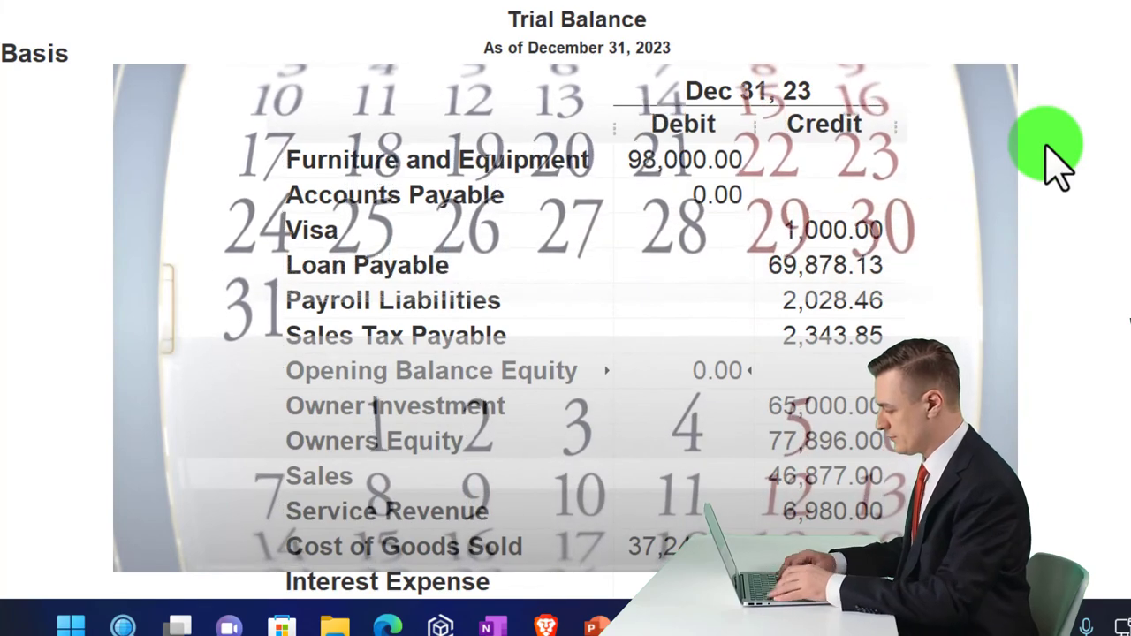
scroll(1056, 163, down, 3)
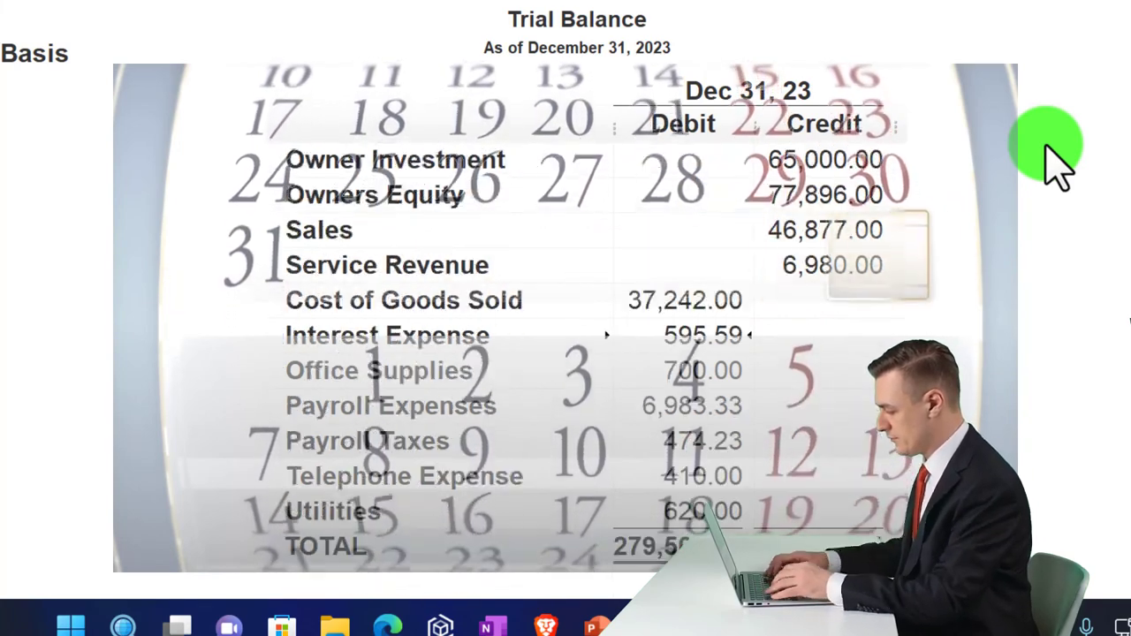